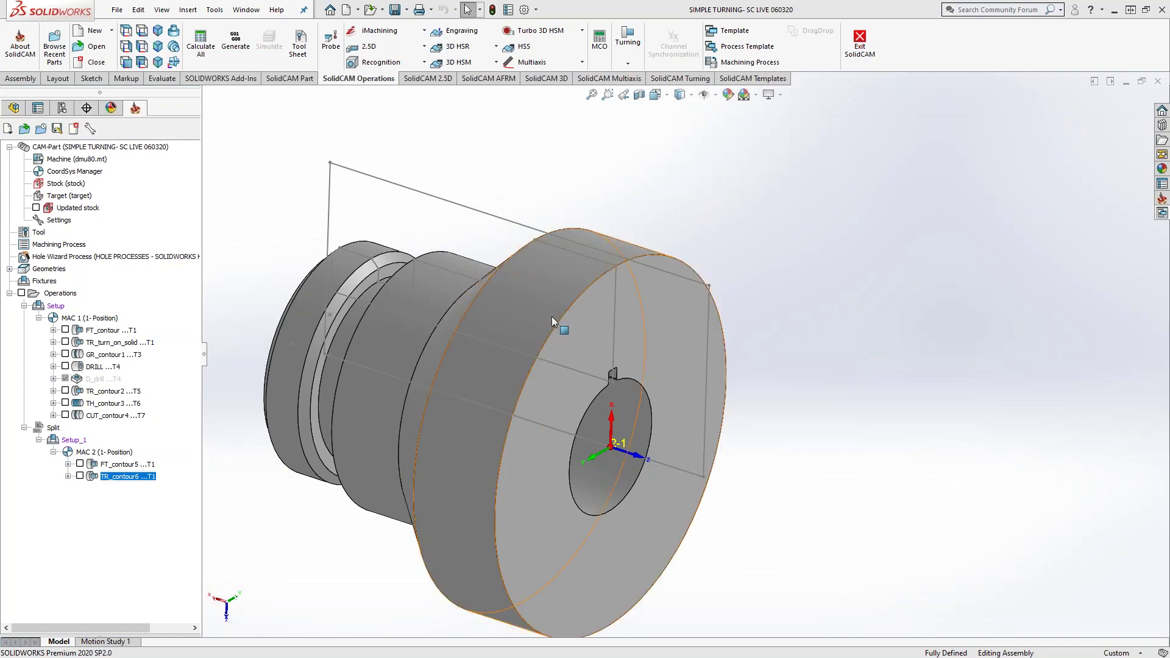
Step: Show the contour6 geometry of the TR_contour6 operation on the model and close the display
{"action": "scroll", "coordinate": [618, 280], "scroll_direction": "down", "scroll_amount": 5}
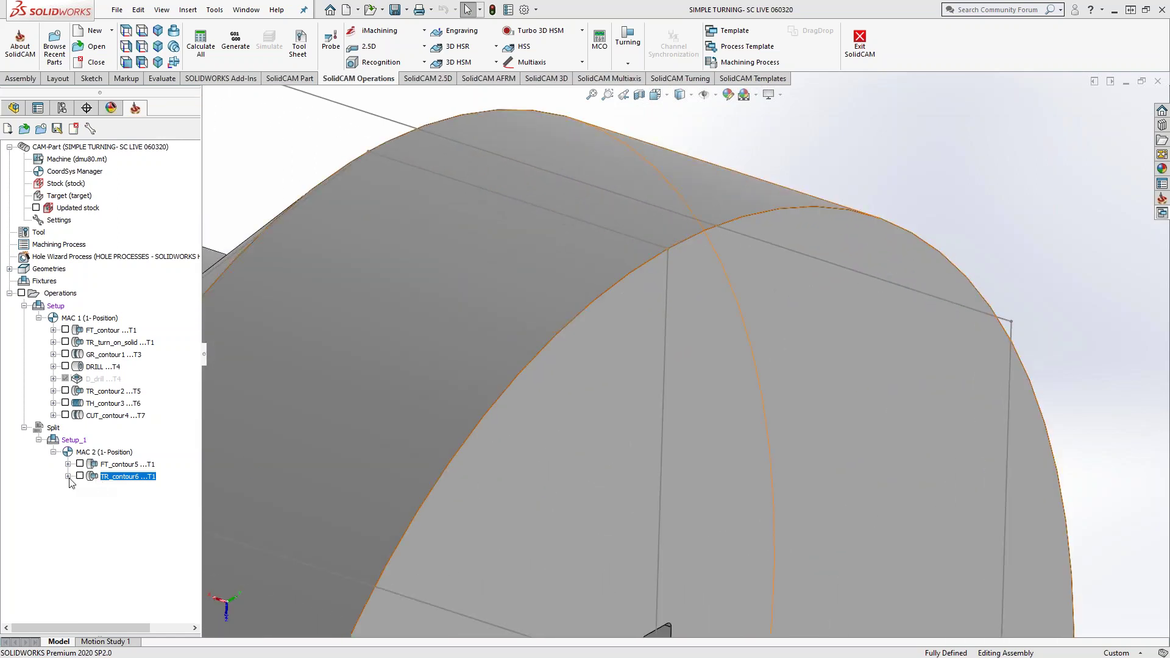
{"action": "left_click", "coordinate": [68, 476]}
{"action": "right_click", "coordinate": [104, 494]}
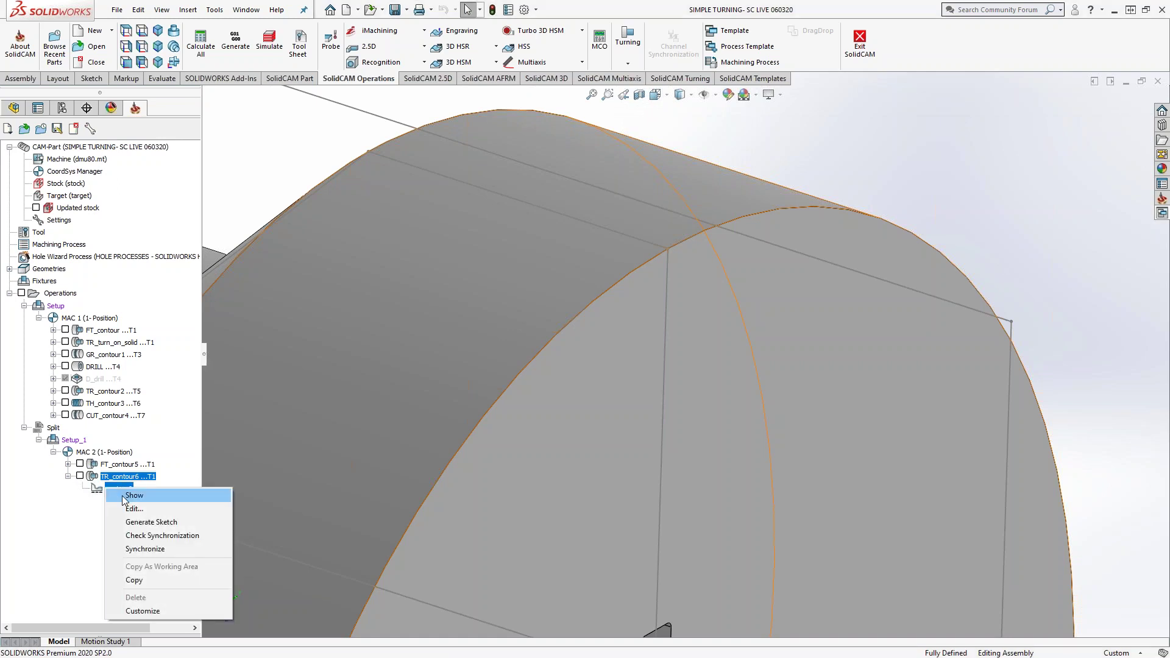
{"action": "left_click", "coordinate": [125, 496]}
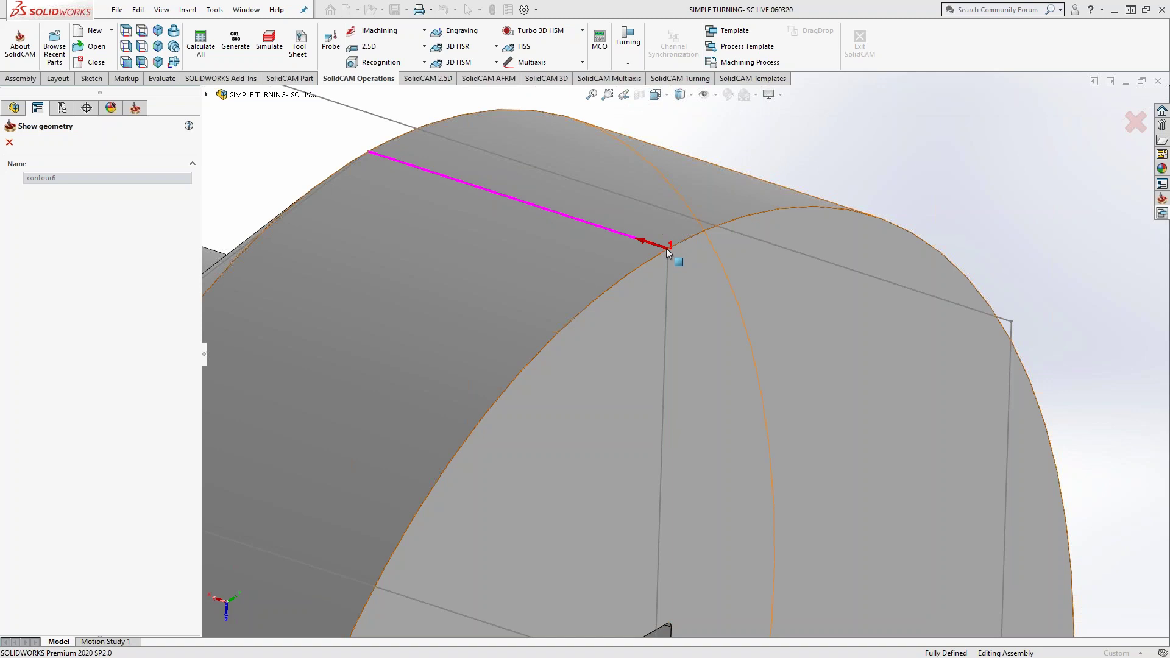
{"action": "scroll", "coordinate": [668, 251], "scroll_direction": "up", "scroll_amount": 3}
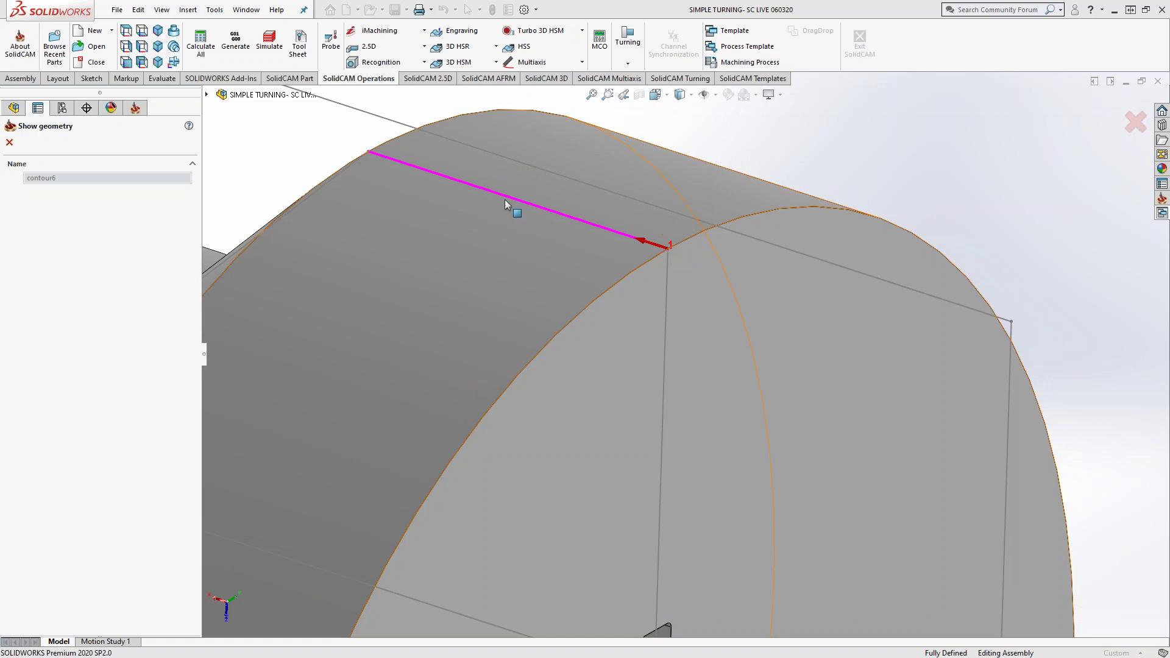
{"action": "left_click", "coordinate": [9, 142]}
Step: Display the TR_turn_on_solid toolpath, examine it around the stepped shoulder and groove, and hide it again
{"action": "scroll", "coordinate": [514, 364], "scroll_direction": "up", "scroll_amount": 5}
{"action": "scroll", "coordinate": [514, 361], "scroll_direction": "up", "scroll_amount": 4}
{"action": "middle_click_drag", "start_coordinate": [503, 367], "coordinate": [783, 492]}
{"action": "scroll", "coordinate": [711, 404], "scroll_direction": "down", "scroll_amount": 2}
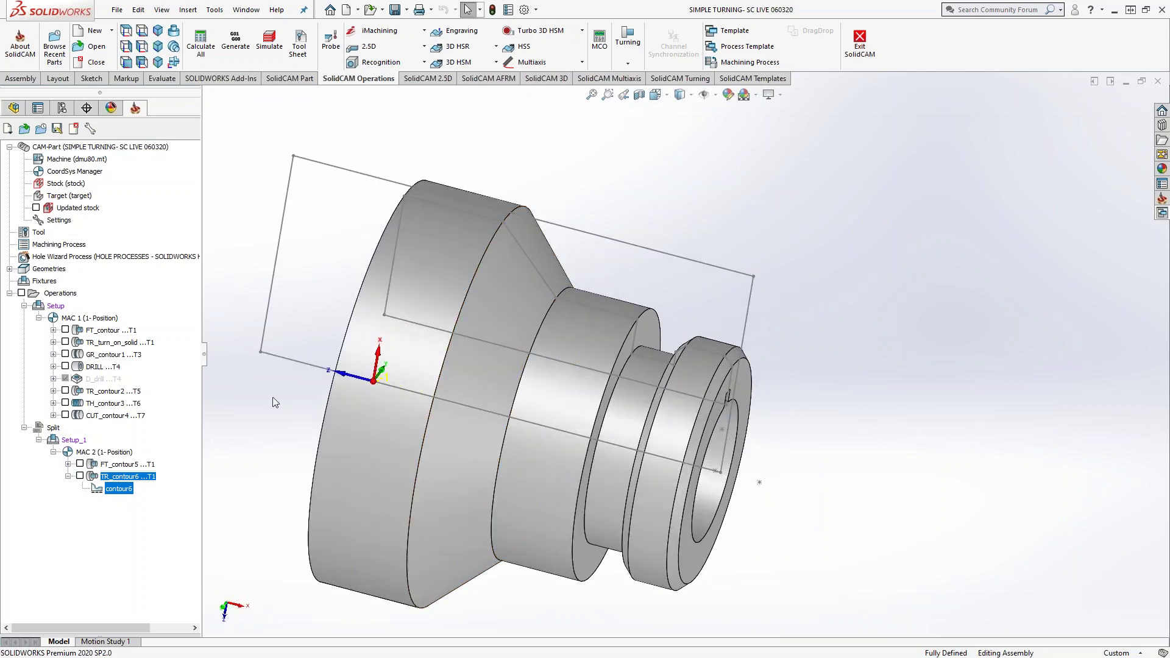
{"action": "left_click", "coordinate": [65, 345]}
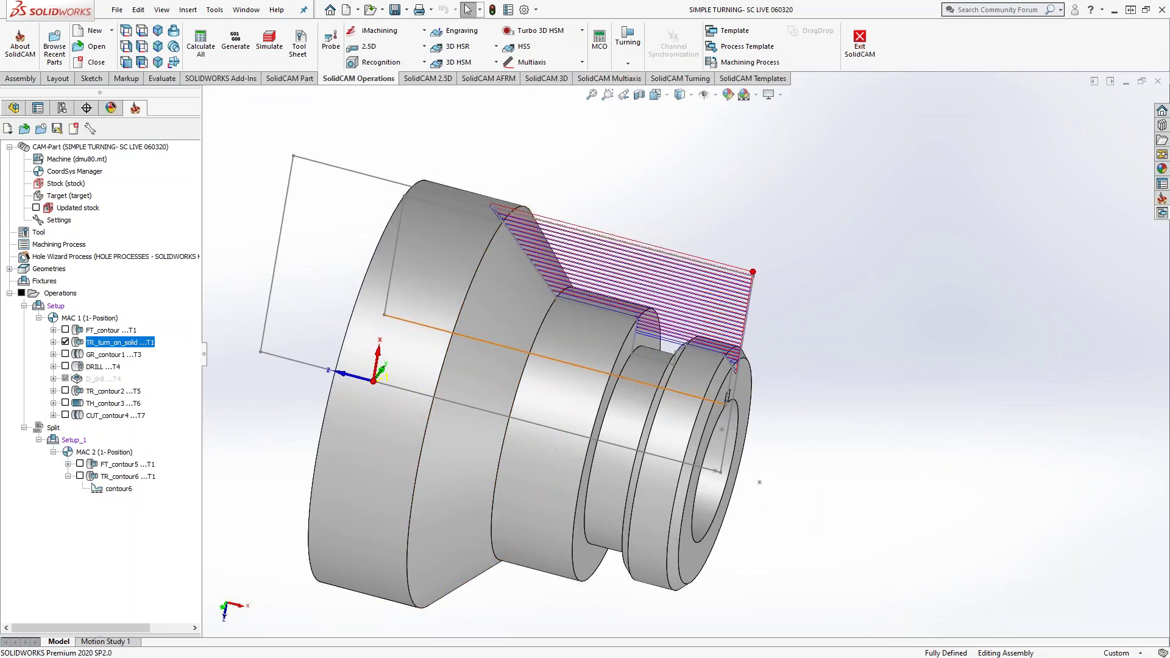
{"action": "scroll", "coordinate": [620, 347], "scroll_direction": "down", "scroll_amount": 3}
{"action": "mouse_move", "coordinate": [698, 361]}
{"action": "middle_mouse_down"}
{"action": "mouse_move", "coordinate": [713, 326]}
{"action": "mouse_move", "coordinate": [698, 351]}
{"action": "middle_mouse_up"}
{"action": "scroll", "coordinate": [695, 352], "scroll_direction": "down", "scroll_amount": 4}
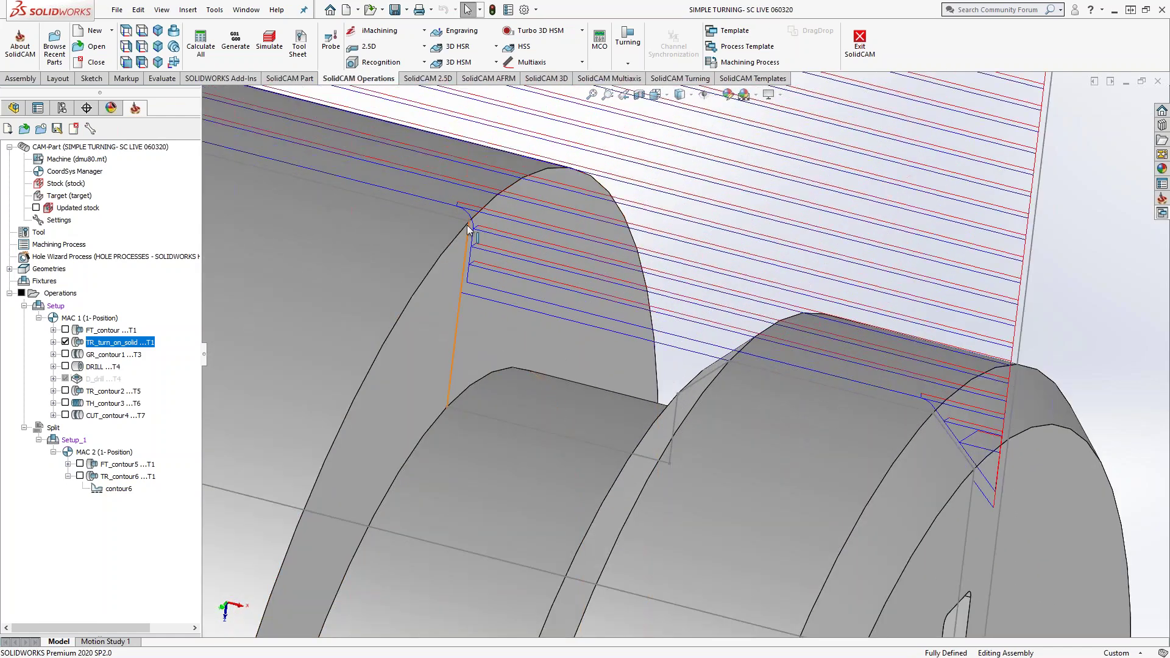
{"action": "middle_click_drag", "start_coordinate": [473, 241], "coordinate": [477, 256]}
{"action": "scroll", "coordinate": [477, 257], "scroll_direction": "up", "scroll_amount": 2}
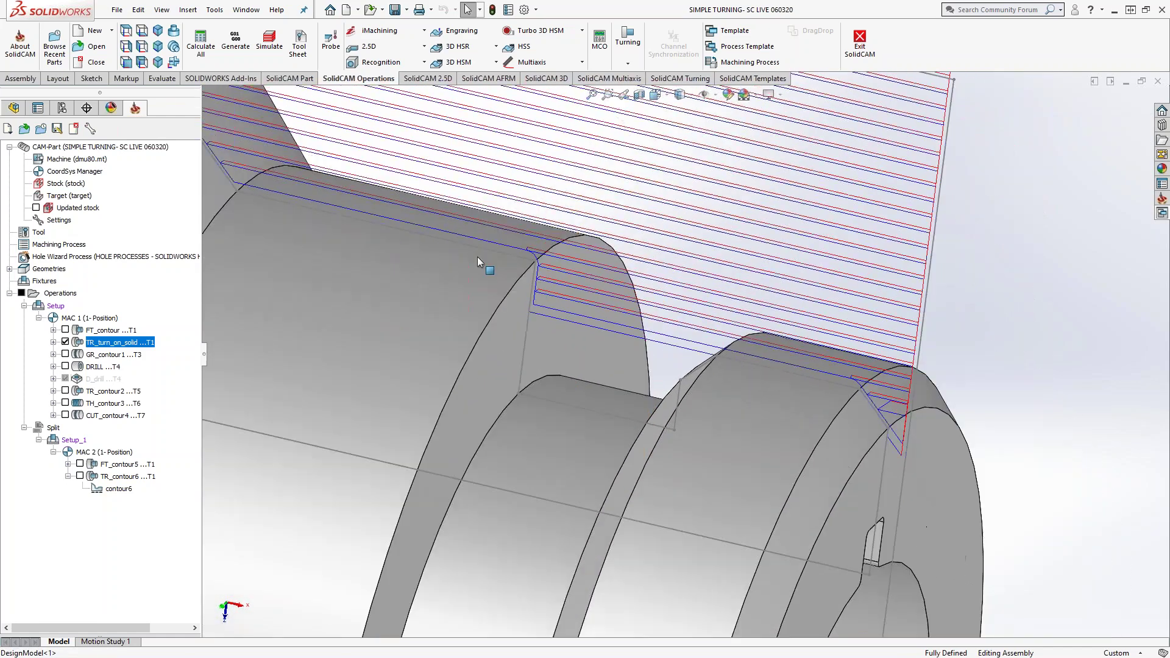
{"action": "scroll", "coordinate": [563, 288], "scroll_direction": "up", "scroll_amount": 1}
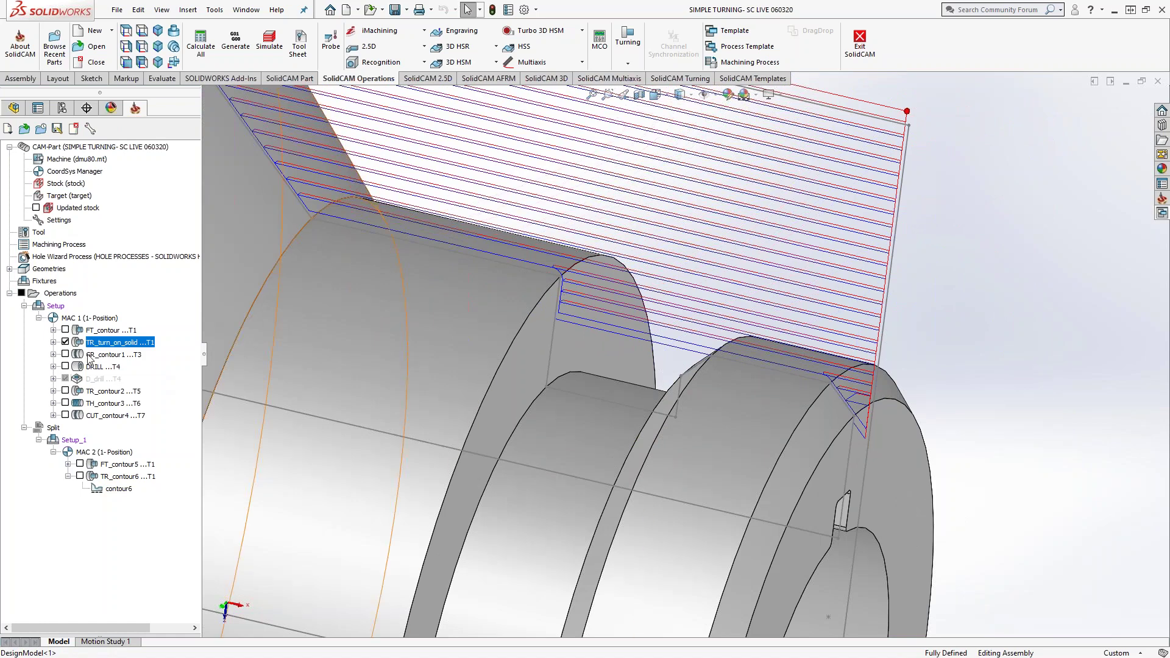
{"action": "left_click", "coordinate": [65, 342]}
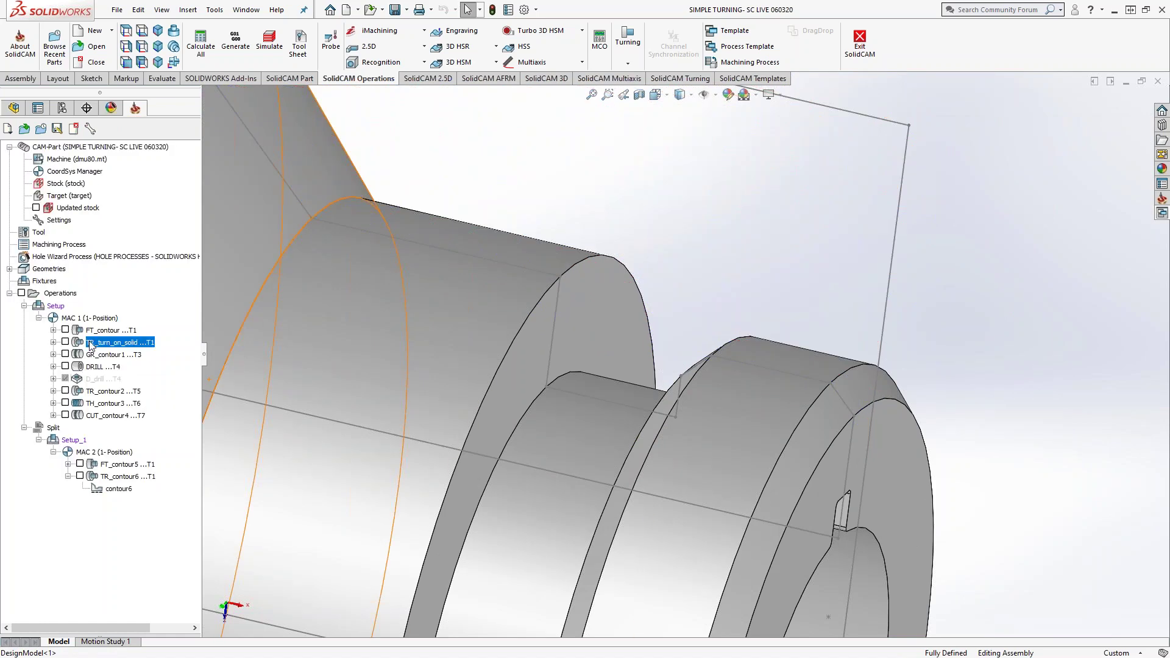
Step: Run the 2D Turning simulation of TR_turn_on_solid, examine the cuts at the shoulder corners, and exit the simulation
{"action": "right_click", "coordinate": [91, 345]}
{"action": "left_click", "coordinate": [128, 231]}
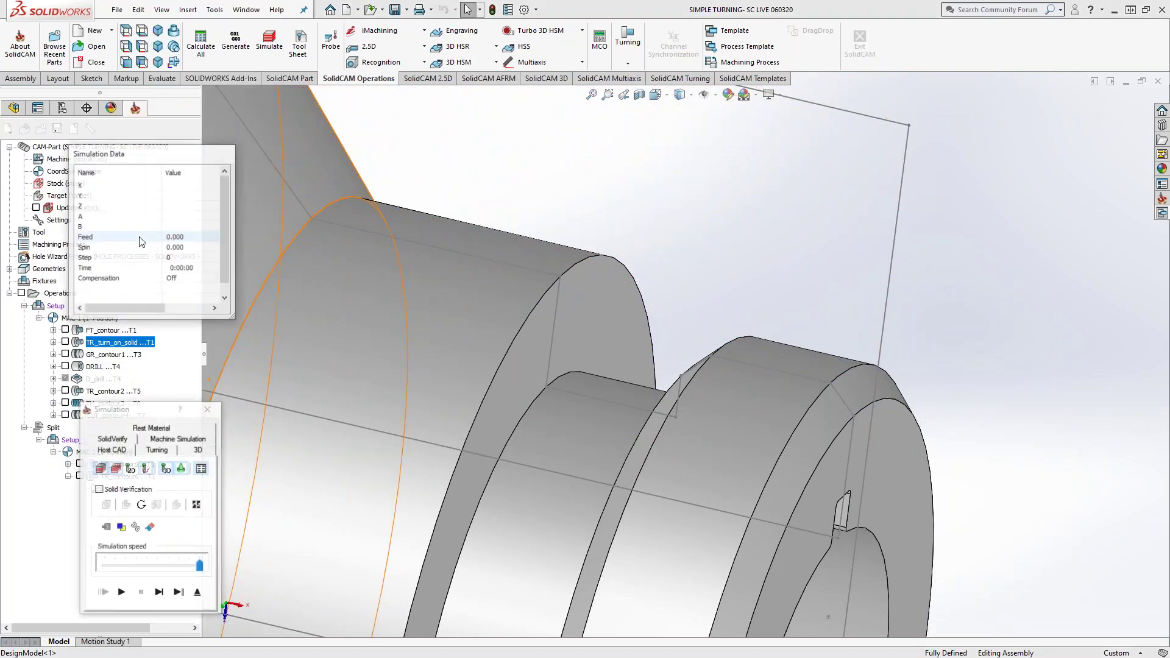
{"action": "left_click", "coordinate": [159, 451]}
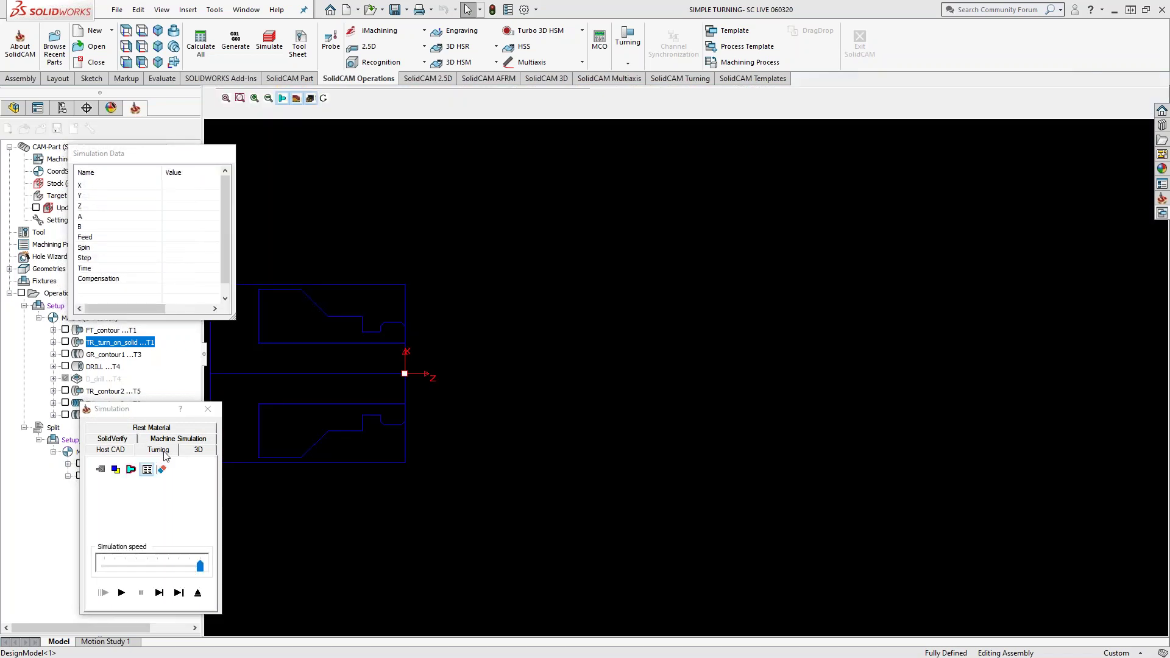
{"action": "left_click", "coordinate": [127, 597]}
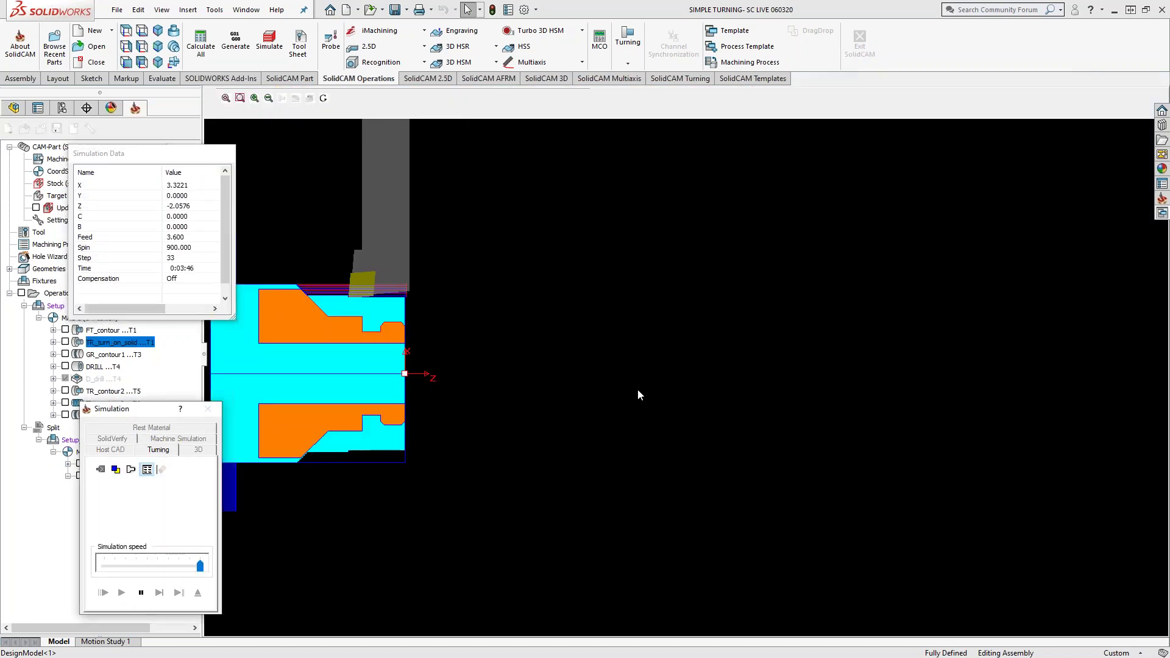
{"action": "scroll", "coordinate": [399, 293], "scroll_direction": "up", "scroll_amount": 1}
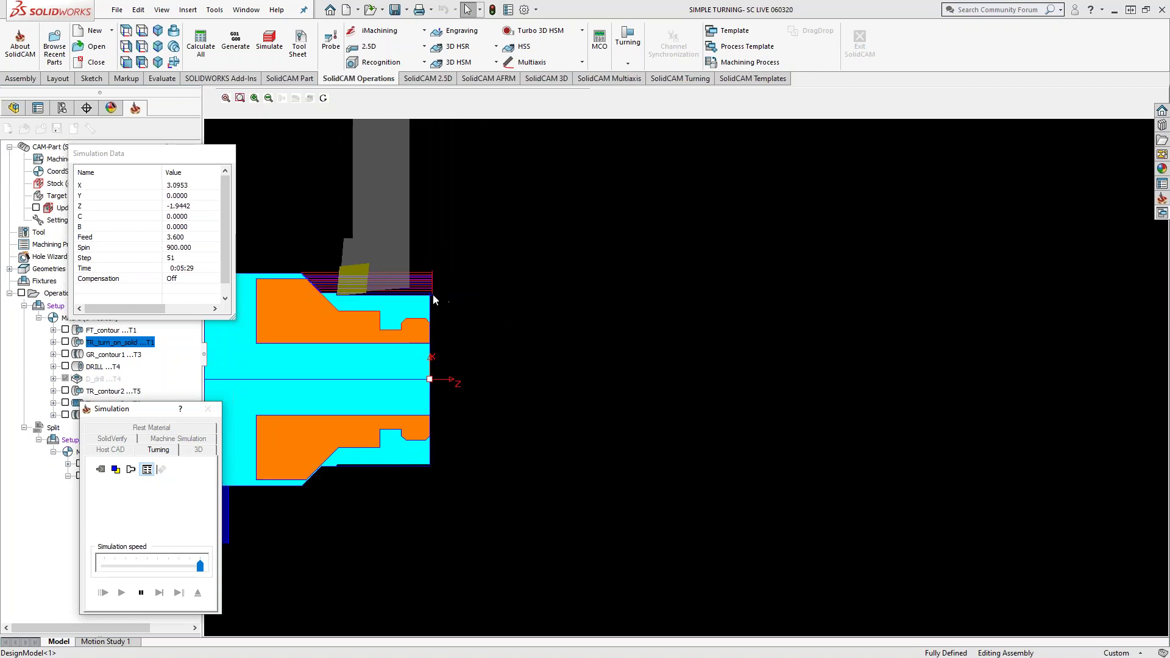
{"action": "scroll", "coordinate": [435, 299], "scroll_direction": "up", "scroll_amount": 1}
{"action": "scroll", "coordinate": [435, 291], "scroll_direction": "up", "scroll_amount": 1}
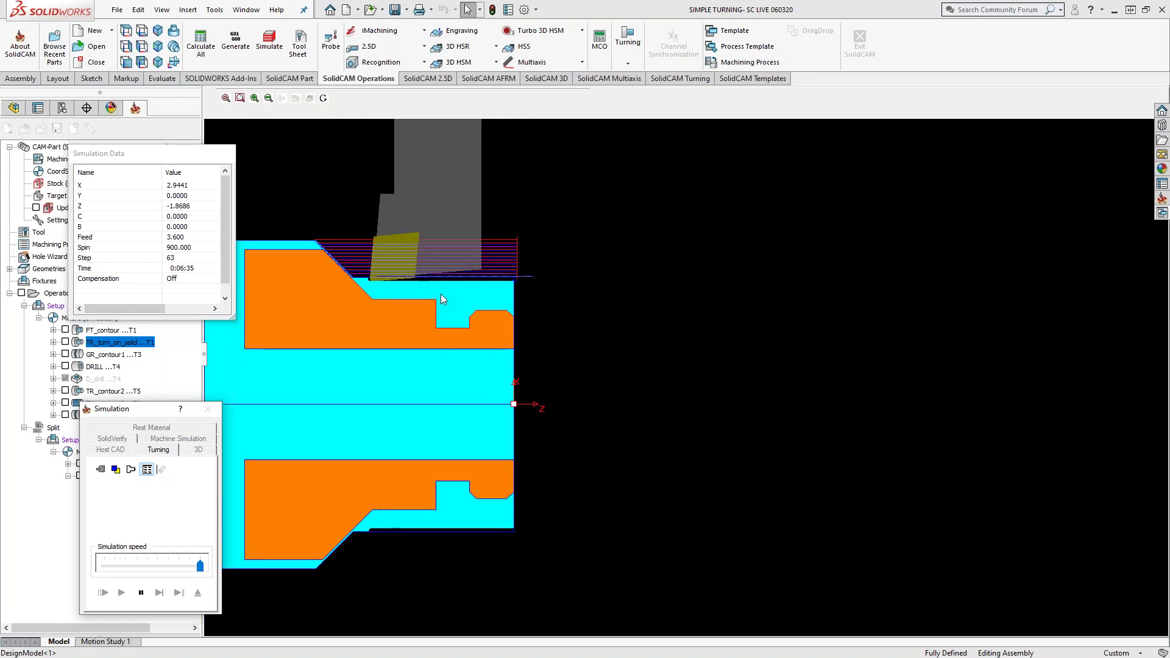
{"action": "scroll", "coordinate": [441, 294], "scroll_direction": "up", "scroll_amount": 1}
{"action": "scroll", "coordinate": [440, 295], "scroll_direction": "up", "scroll_amount": 1}
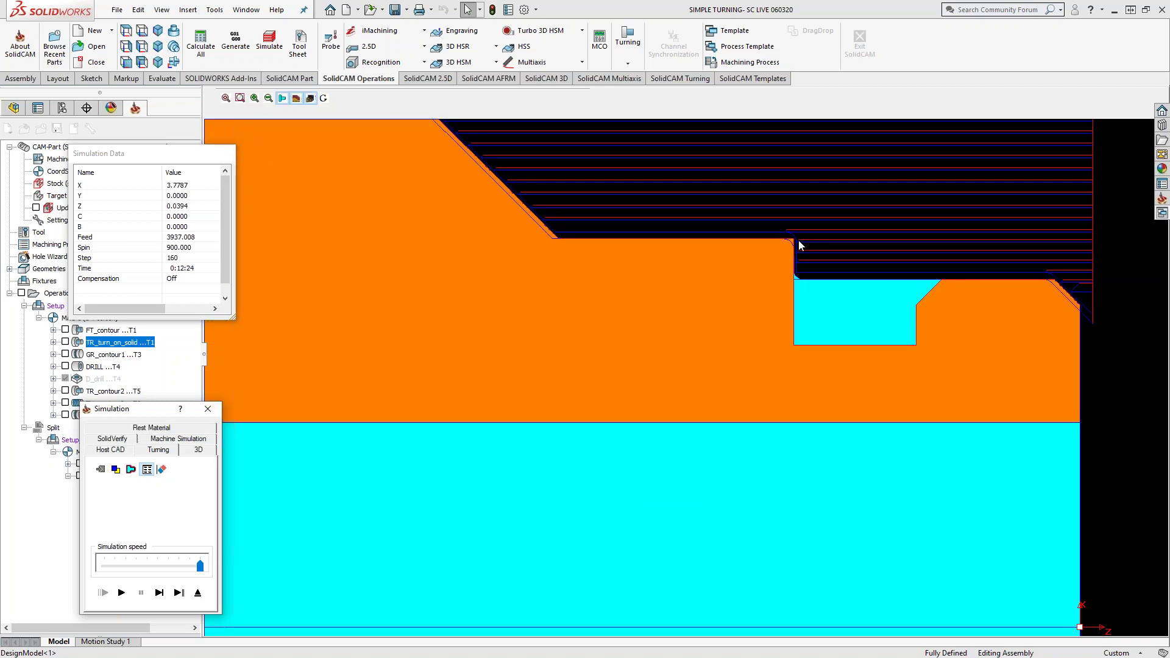
{"action": "left_click", "coordinate": [193, 595]}
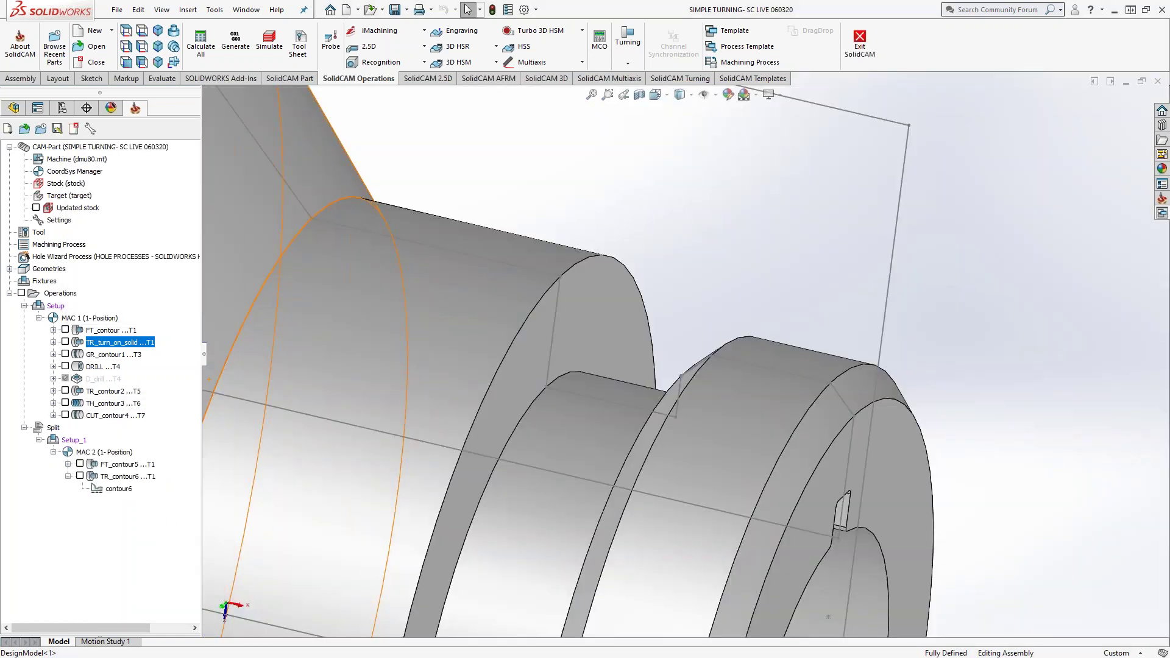
Step: Open the TR_turn_on_solid operation for editing and show its turn_on_solid geometry on the model
{"action": "scroll", "coordinate": [540, 310], "scroll_direction": "up", "scroll_amount": 3}
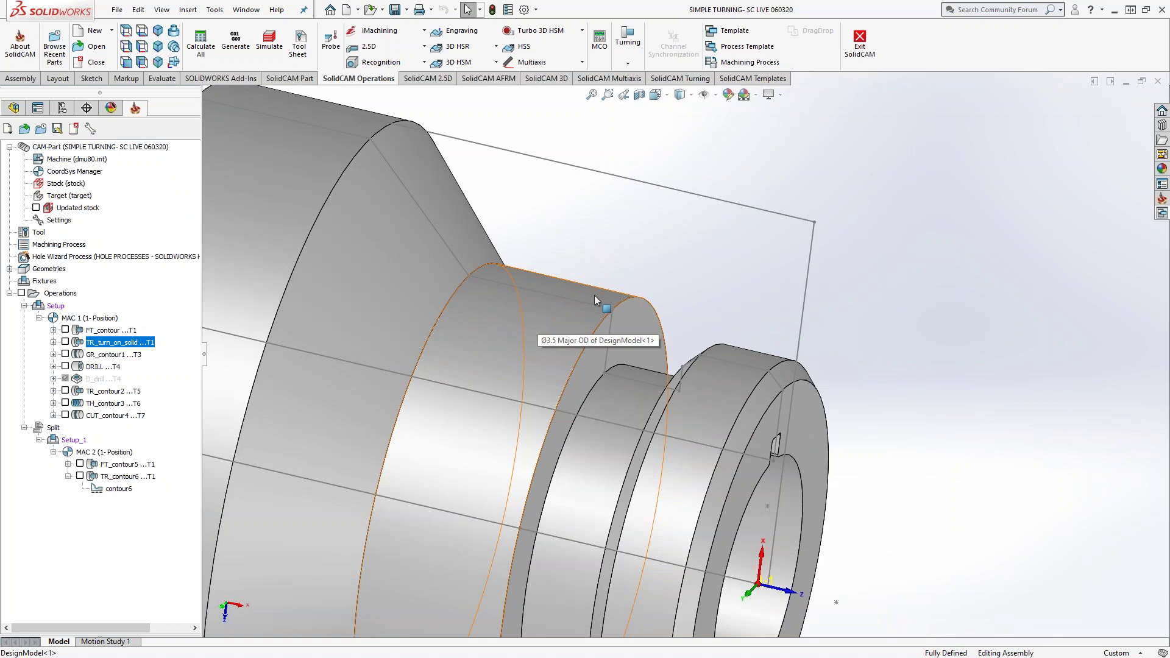
{"action": "scroll", "coordinate": [470, 272], "scroll_direction": "down", "scroll_amount": 3}
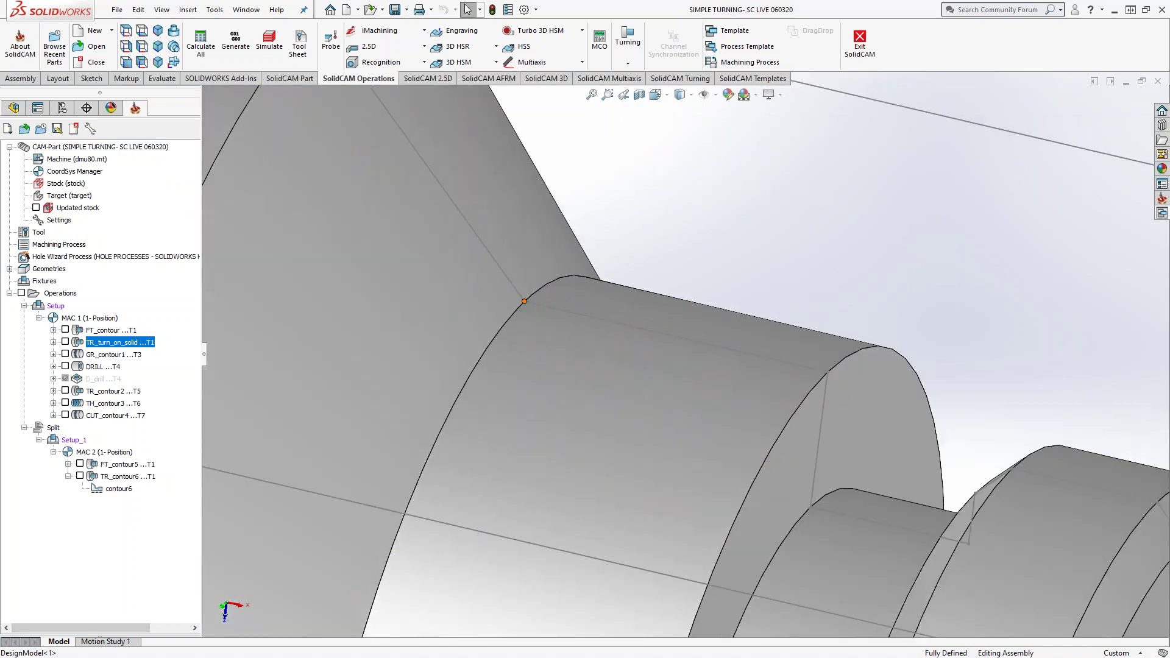
{"action": "scroll", "coordinate": [562, 319], "scroll_direction": "up", "scroll_amount": 4}
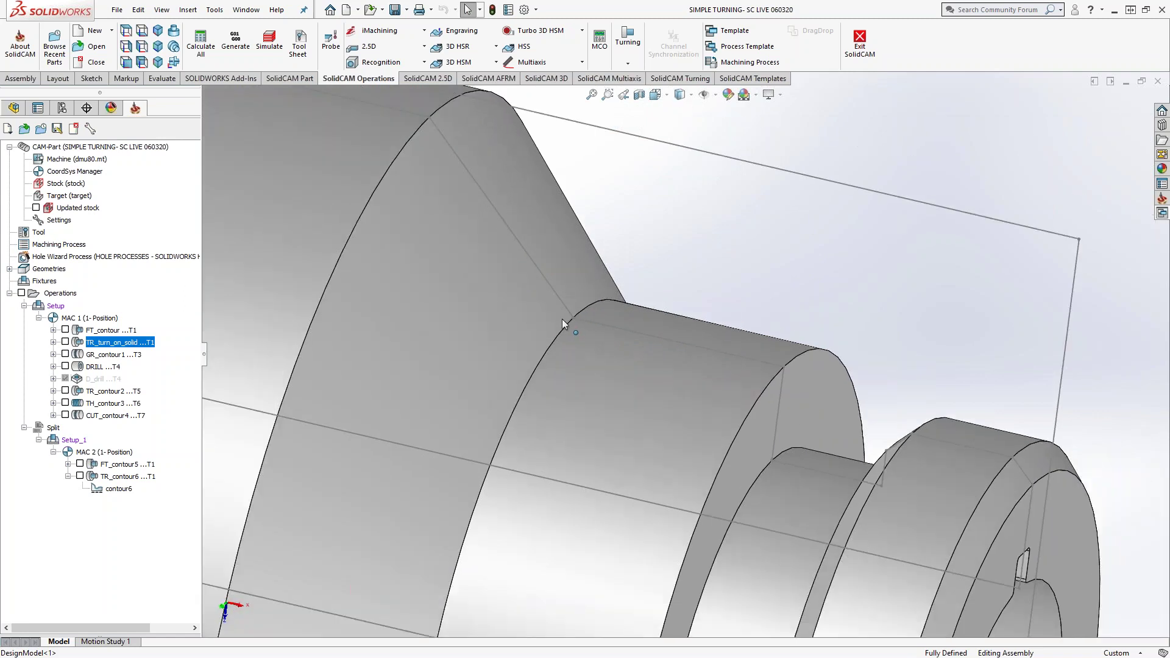
{"action": "scroll", "coordinate": [567, 320], "scroll_direction": "up", "scroll_amount": 1}
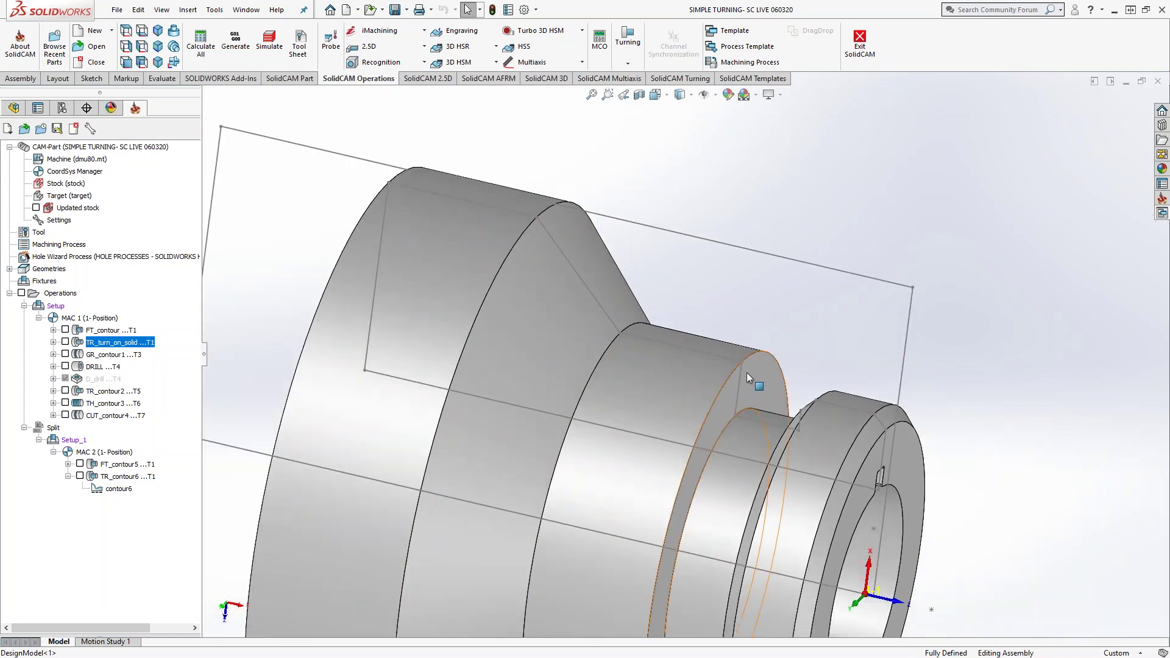
{"action": "scroll", "coordinate": [747, 372], "scroll_direction": "down", "scroll_amount": 4}
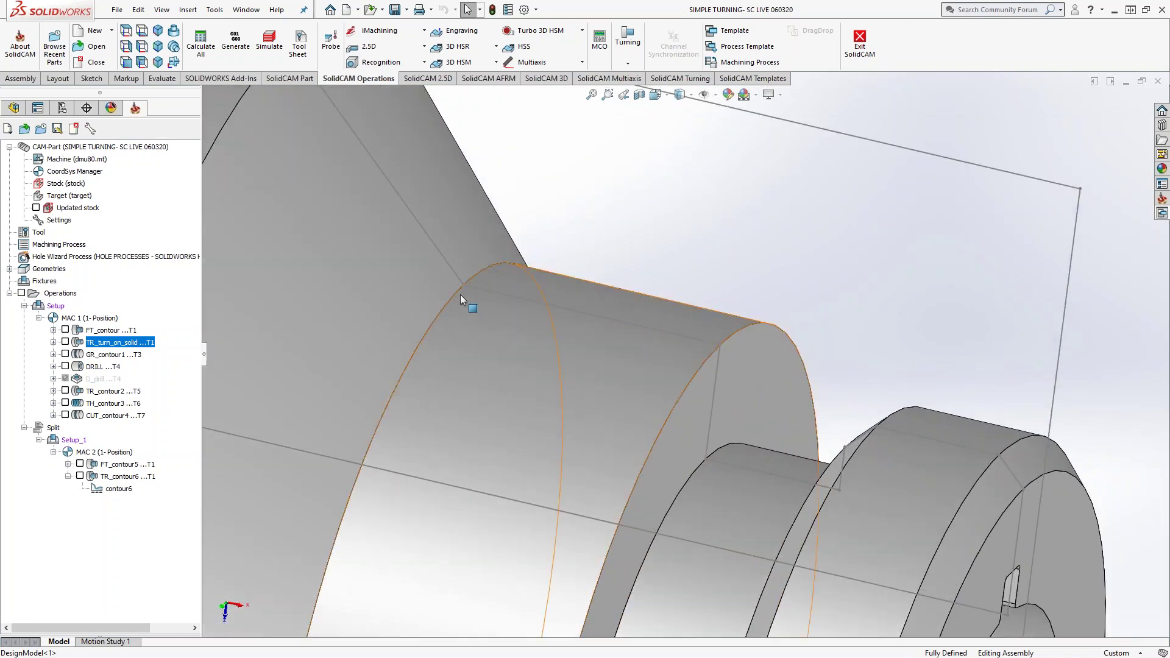
{"action": "double_click", "coordinate": [93, 343]}
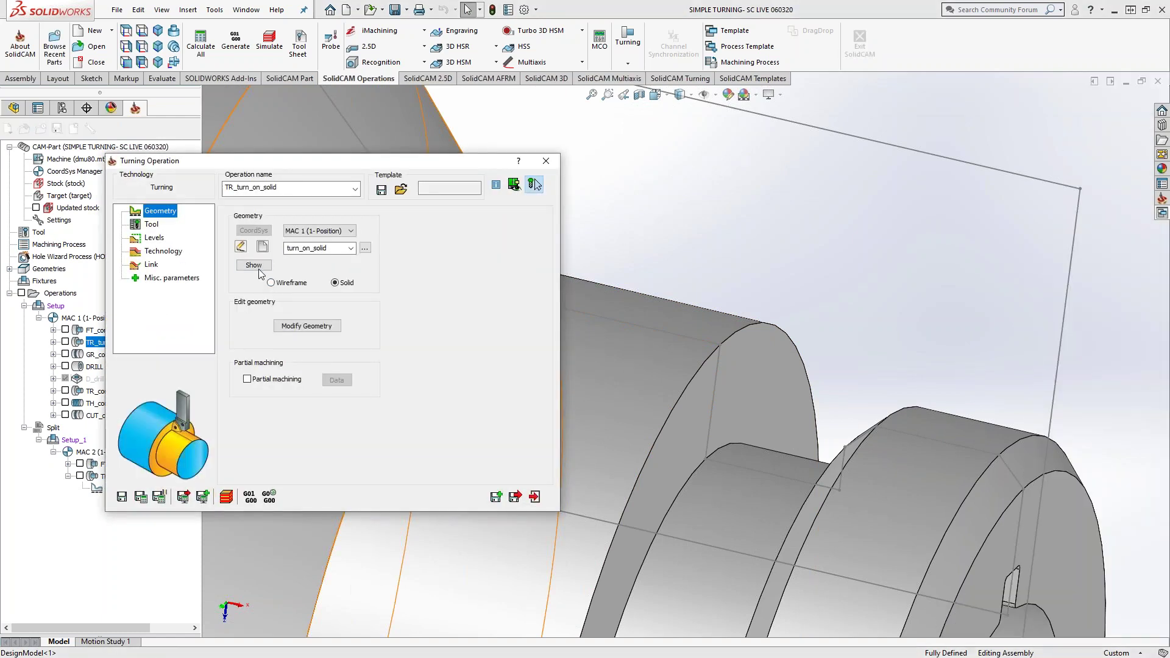
{"action": "left_click", "coordinate": [253, 265]}
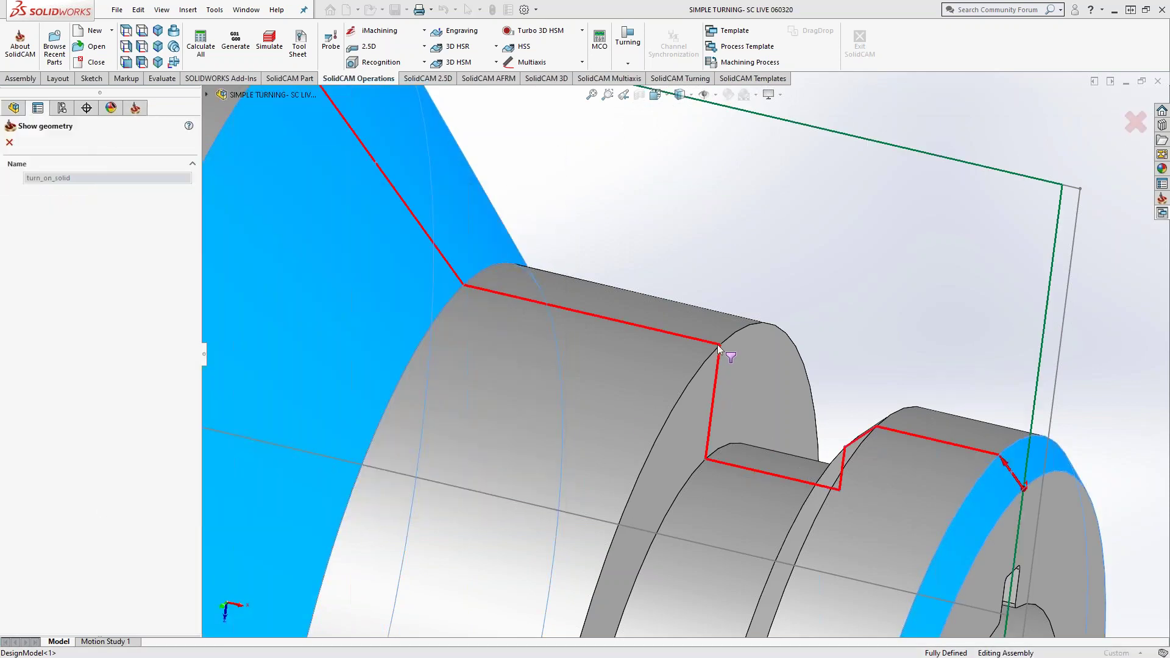
{"action": "left_click", "coordinate": [9, 142]}
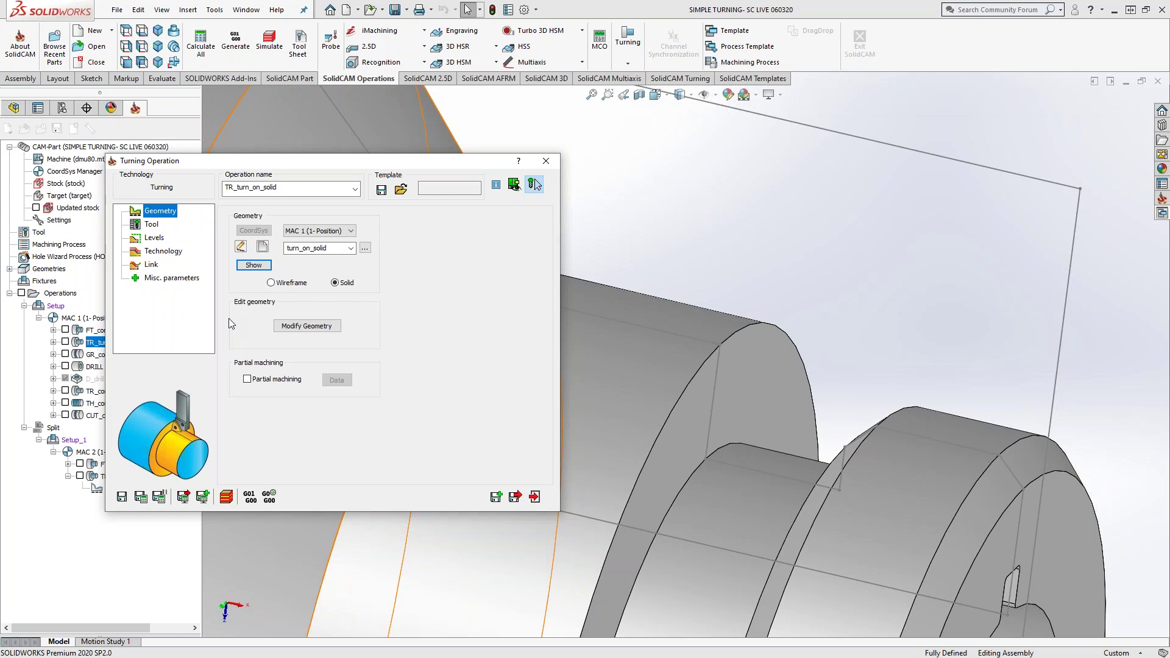
Step: Enable edge breaking for internal corners in the operation's technology settings, using a fillet with a 0.1 radius
{"action": "left_click", "coordinate": [162, 253]}
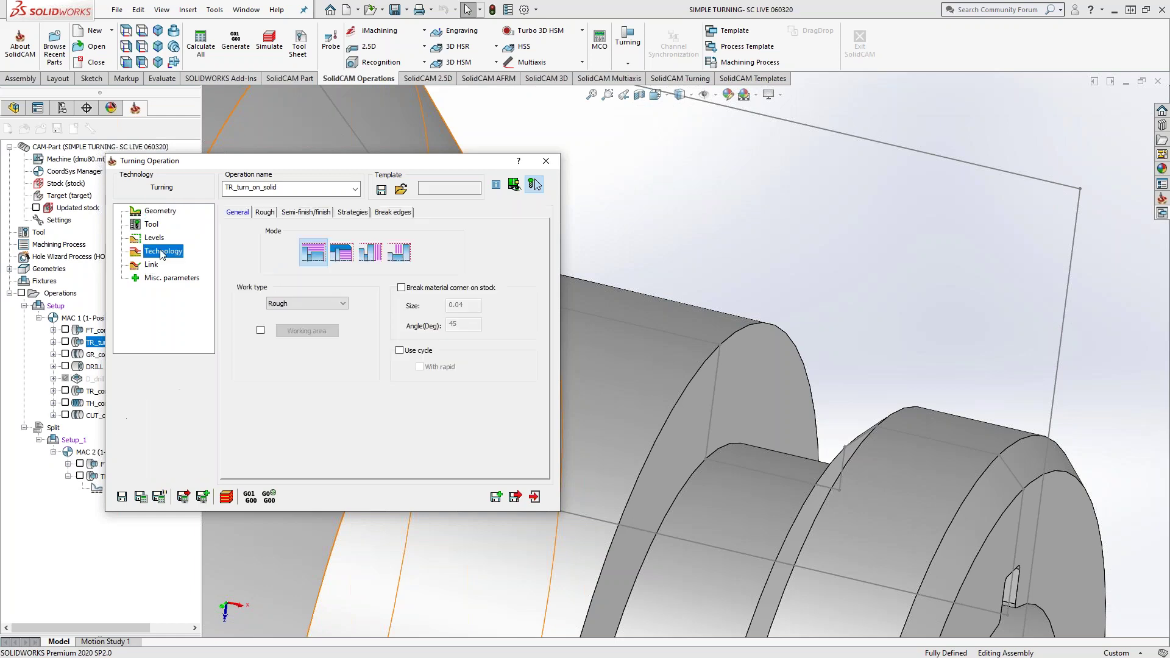
{"action": "left_click", "coordinate": [383, 213]}
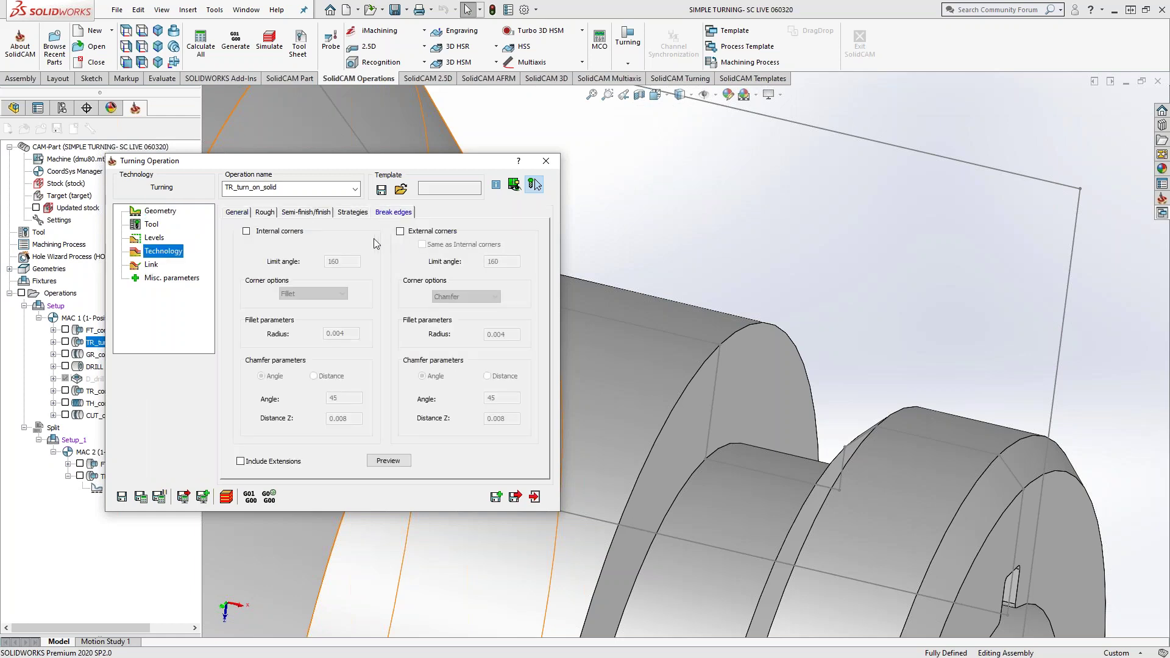
{"action": "left_click_drag", "start_coordinate": [329, 162], "coordinate": [305, 157]}
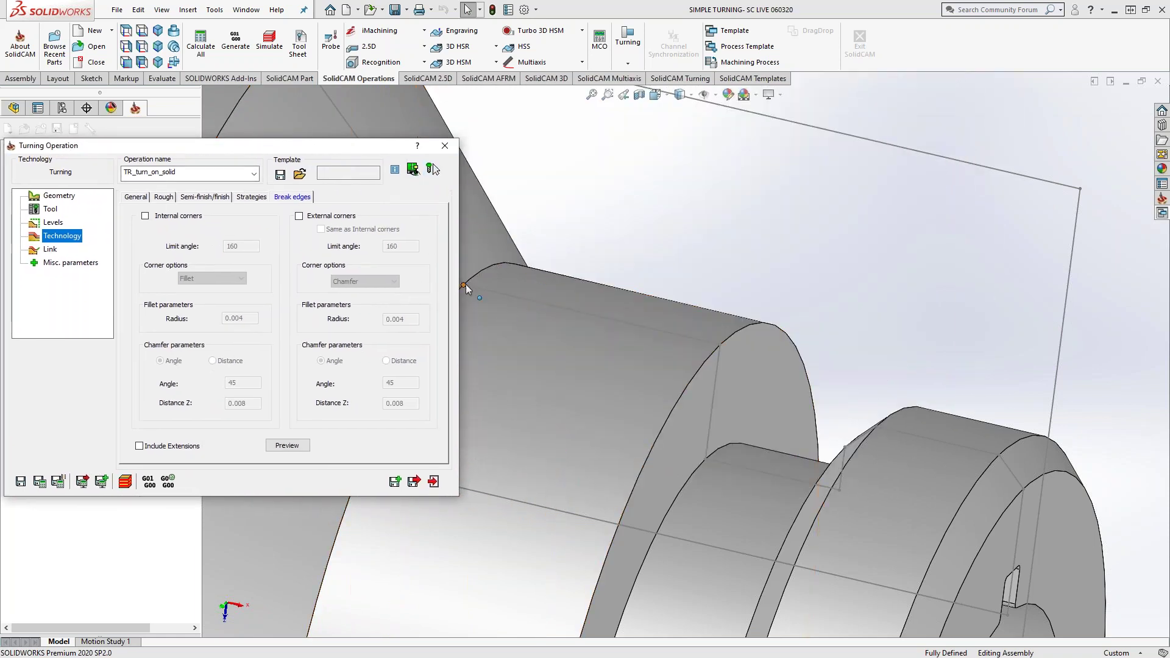
{"action": "left_click", "coordinate": [145, 216]}
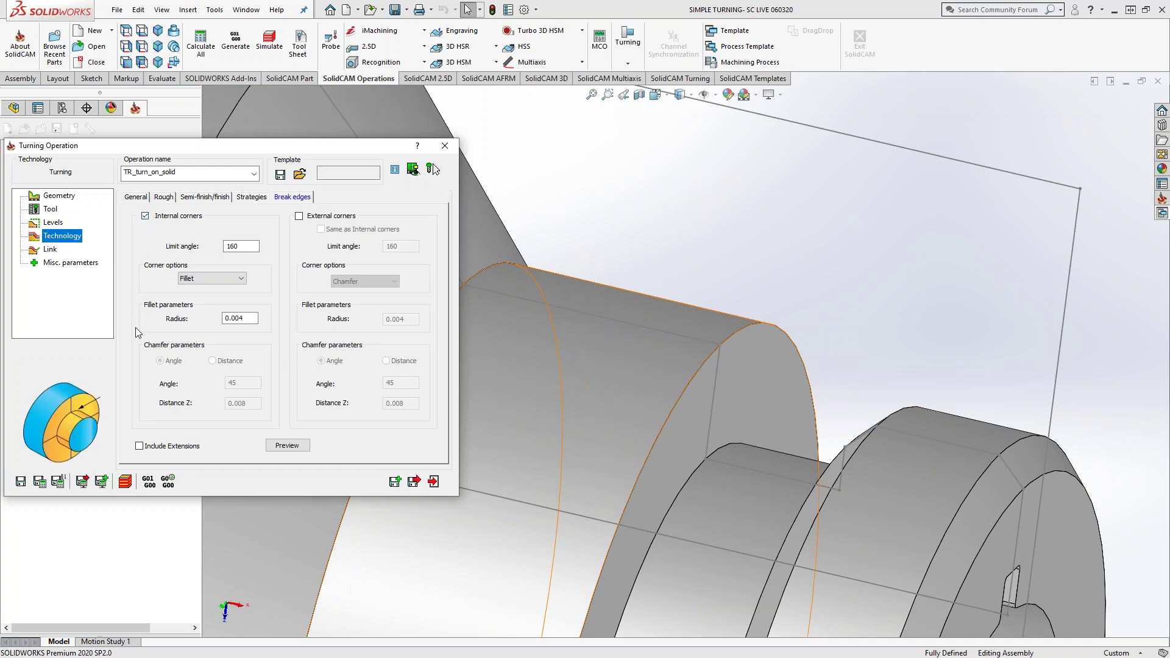
{"action": "double_click", "coordinate": [241, 318]}
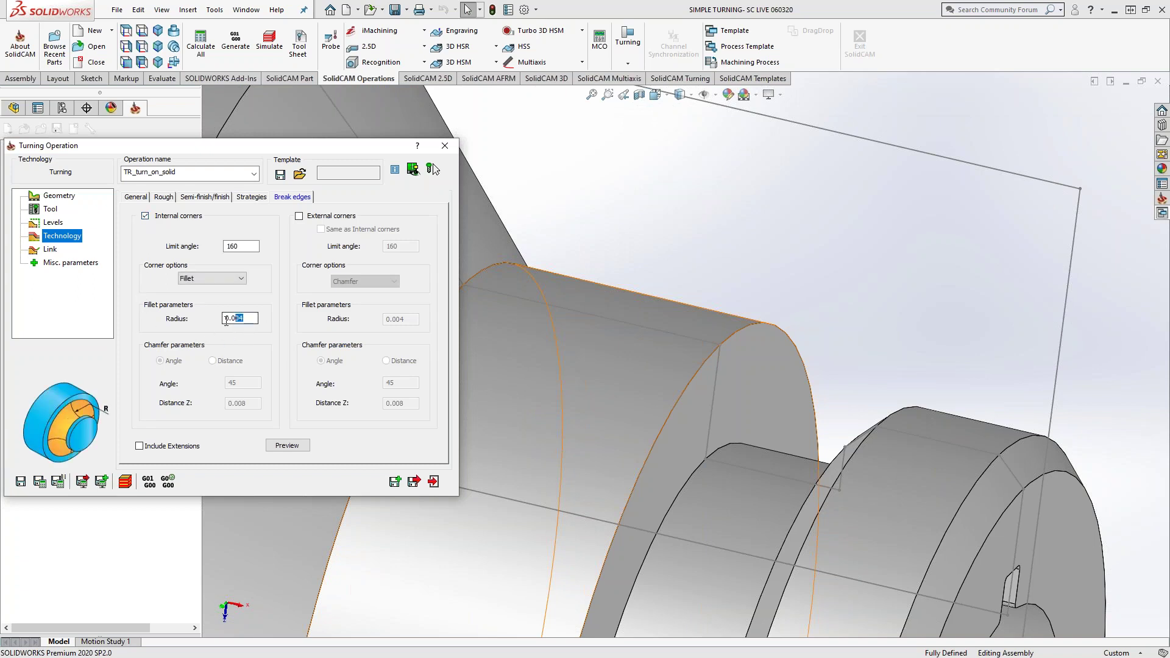
{"action": "type", "text": ".1"}
Step: Enable edge breaking for external corners with a 45-degree chamfer and a Z distance of 0.1
{"action": "left_click", "coordinate": [299, 216]}
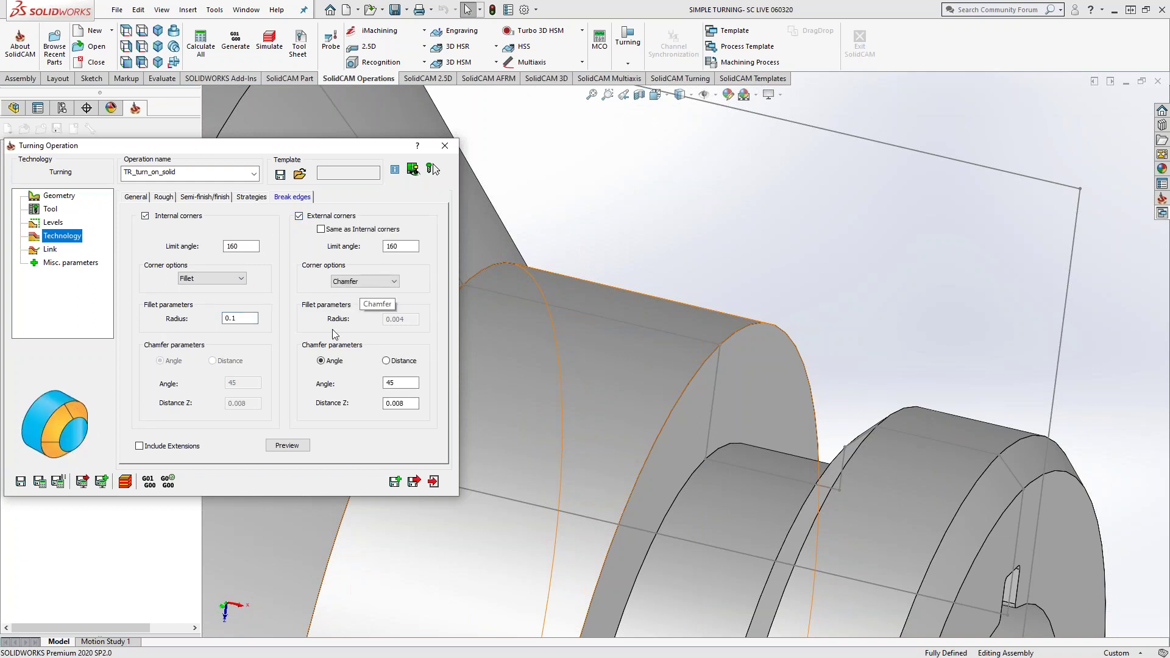
{"action": "left_click", "coordinate": [400, 383]}
{"action": "key", "text": "Tab"}
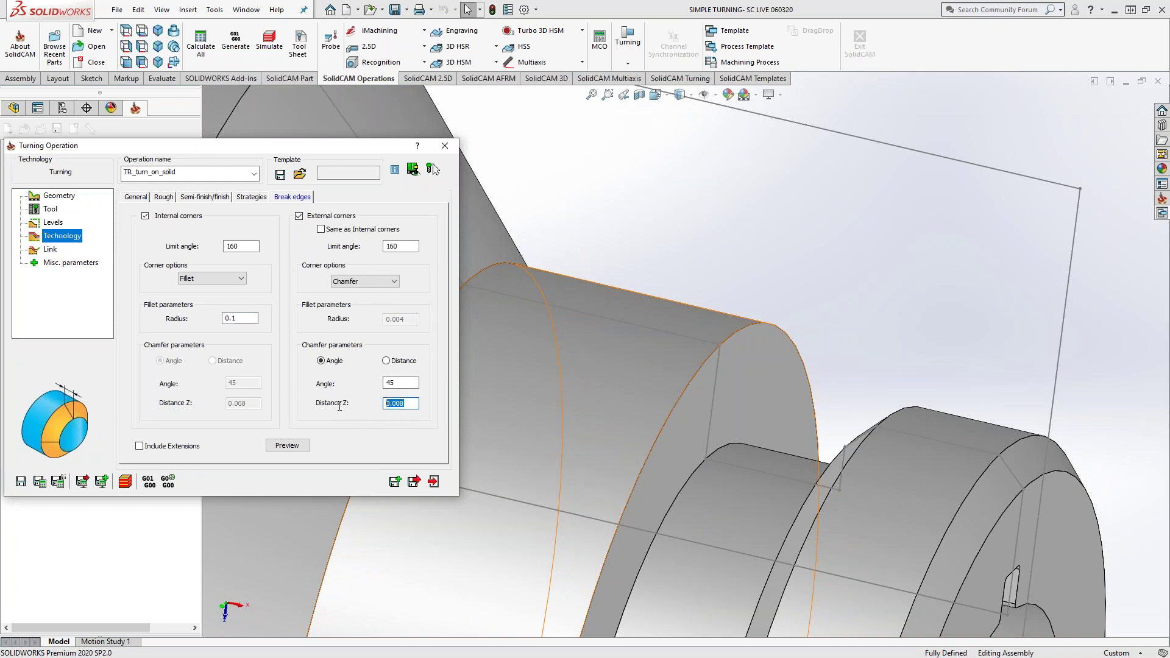
{"action": "type", "text": ".1"}
Step: Preview the broken edges on the turning contour, examine the modified corners, and resume editing the operation
{"action": "left_click", "coordinate": [287, 446]}
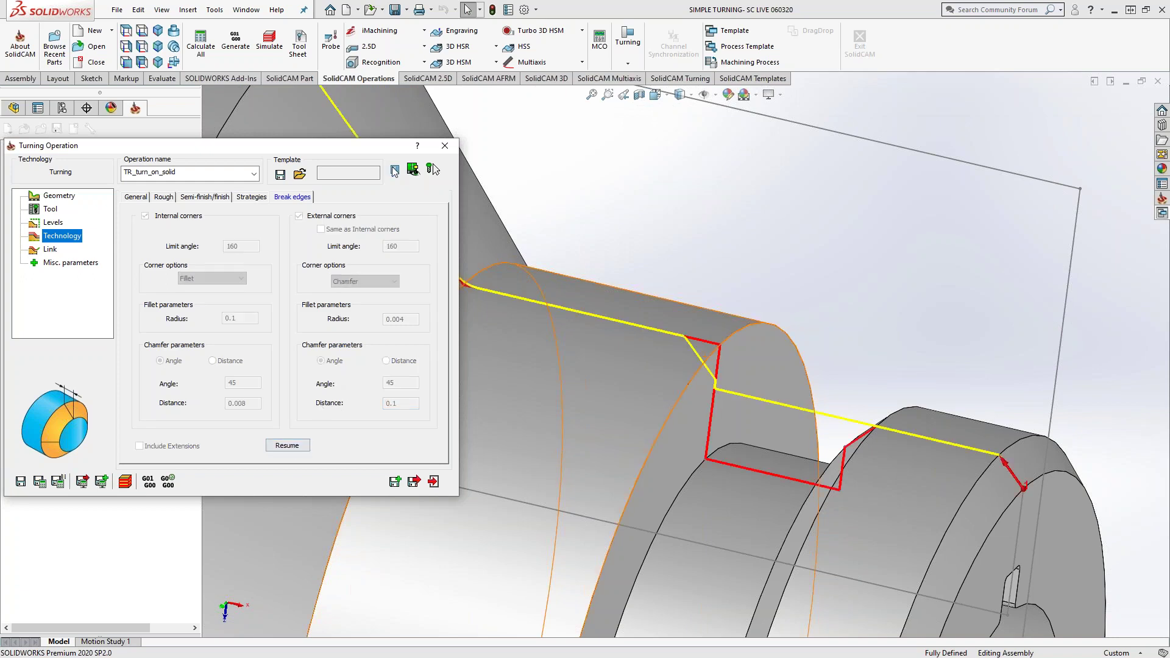
{"action": "left_click_drag", "start_coordinate": [370, 152], "coordinate": [270, 150]}
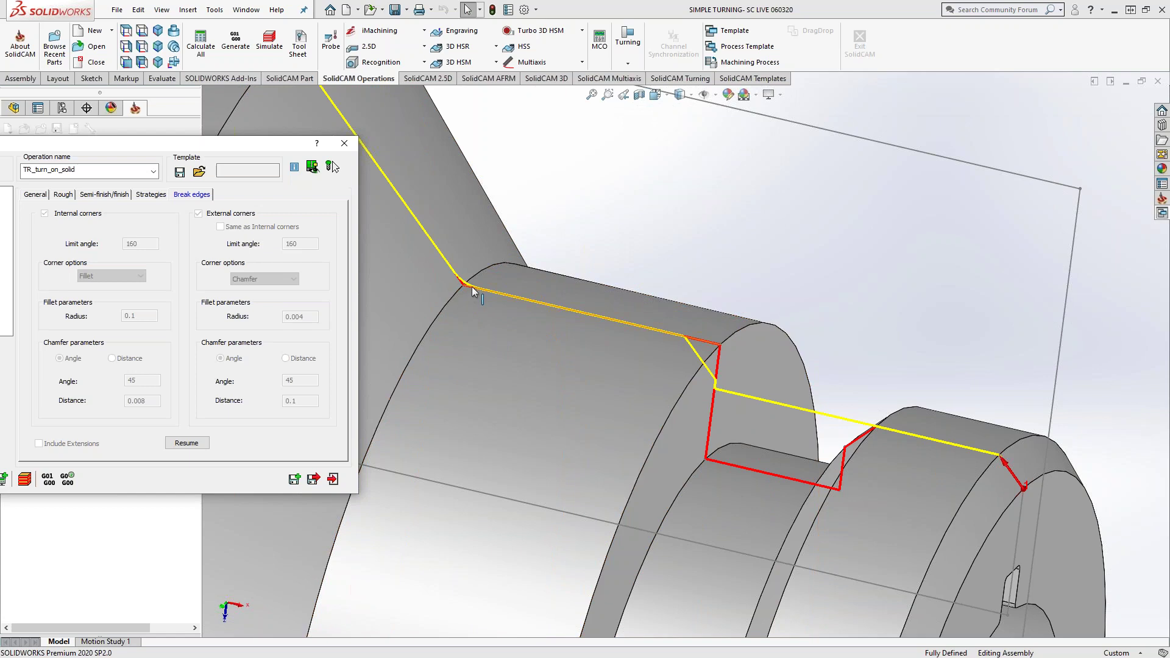
{"action": "left_click_drag", "start_coordinate": [218, 146], "coordinate": [373, 189]}
{"action": "left_click", "coordinate": [342, 488]}
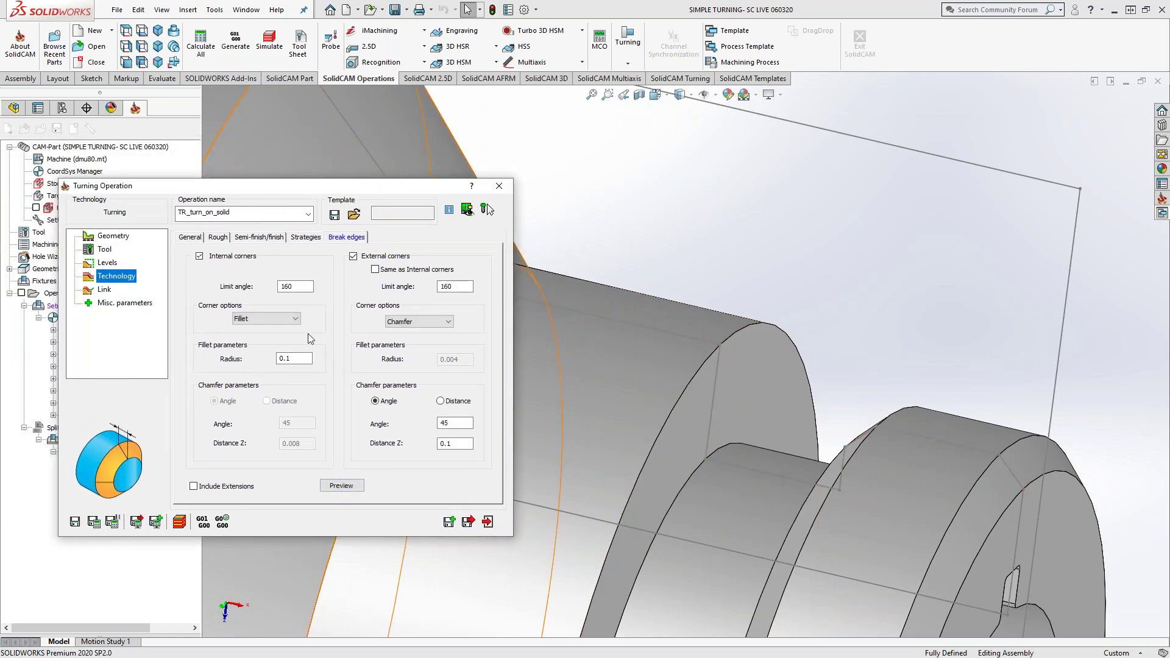
Step: Set the internal corner fillet radius to 0.25, preview the resulting contour on the model, and resume editing
{"action": "double_click", "coordinate": [286, 359]}
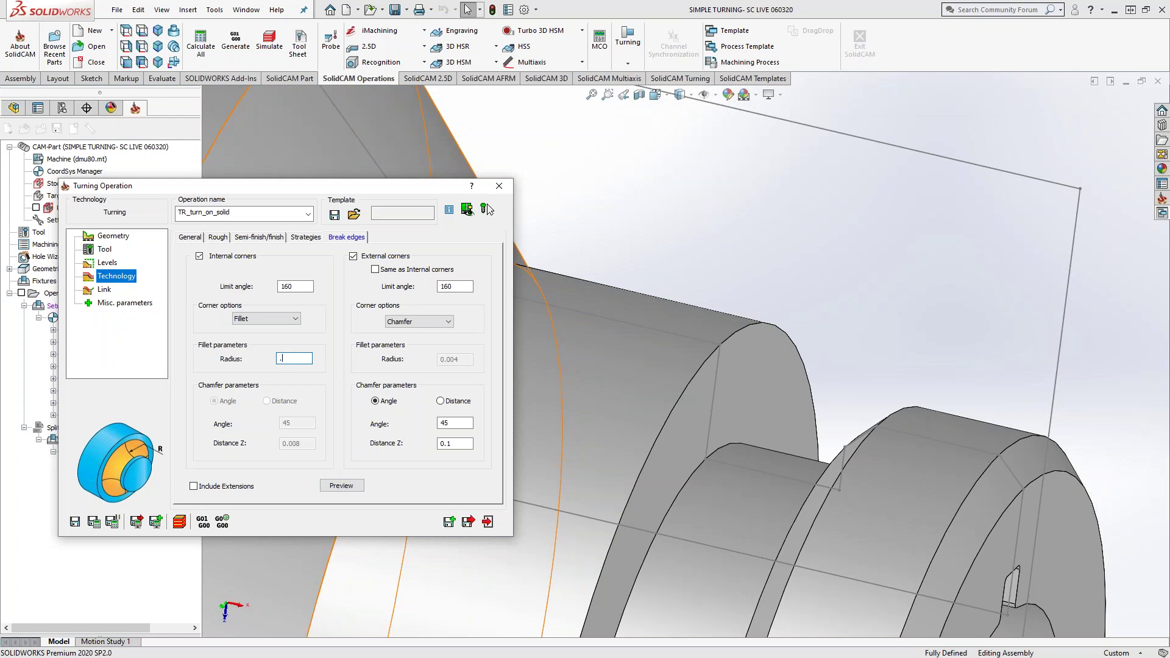
{"action": "left_click", "coordinate": [321, 486]}
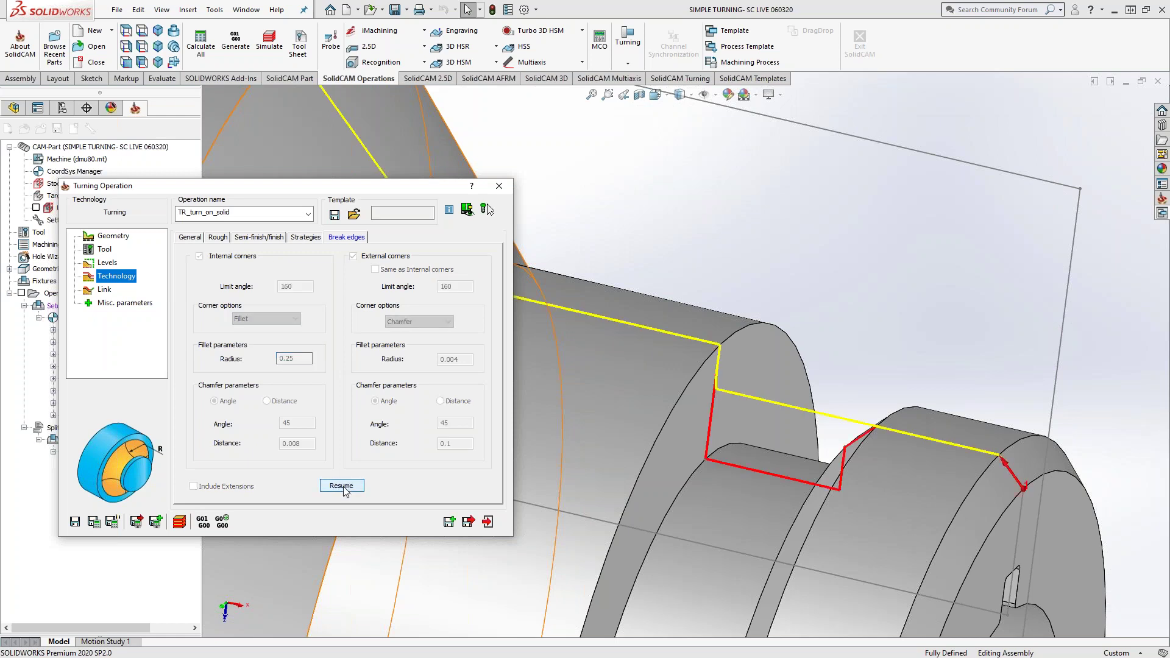
{"action": "left_click_drag", "start_coordinate": [386, 185], "coordinate": [240, 187]}
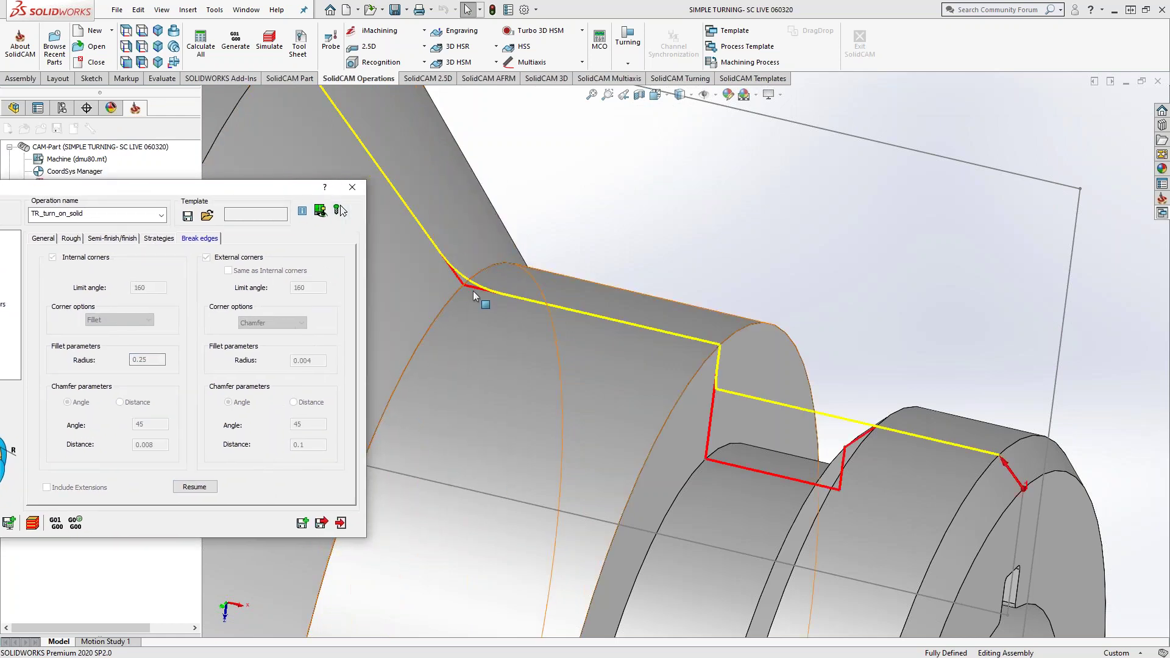
{"action": "mouse_move", "coordinate": [472, 288]}
{"action": "middle_mouse_down"}
{"action": "mouse_move", "coordinate": [471, 224]}
{"action": "mouse_move", "coordinate": [468, 294]}
{"action": "middle_mouse_up"}
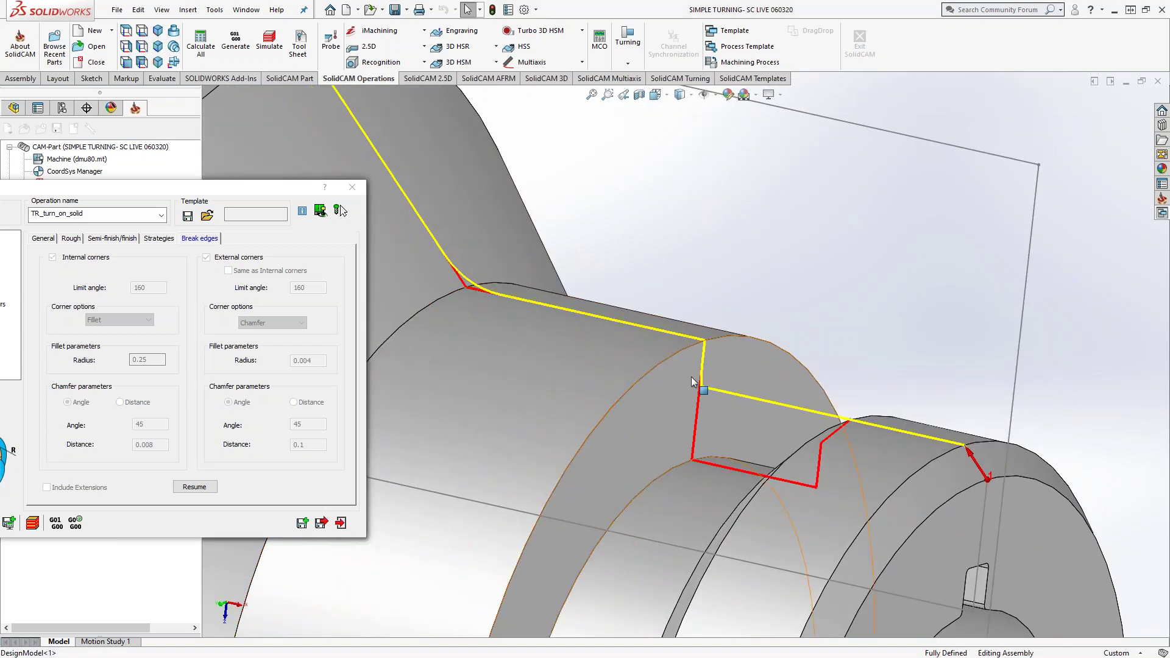
{"action": "middle_click_drag", "start_coordinate": [697, 383], "coordinate": [713, 386]}
{"action": "left_click_drag", "start_coordinate": [266, 191], "coordinate": [363, 188]}
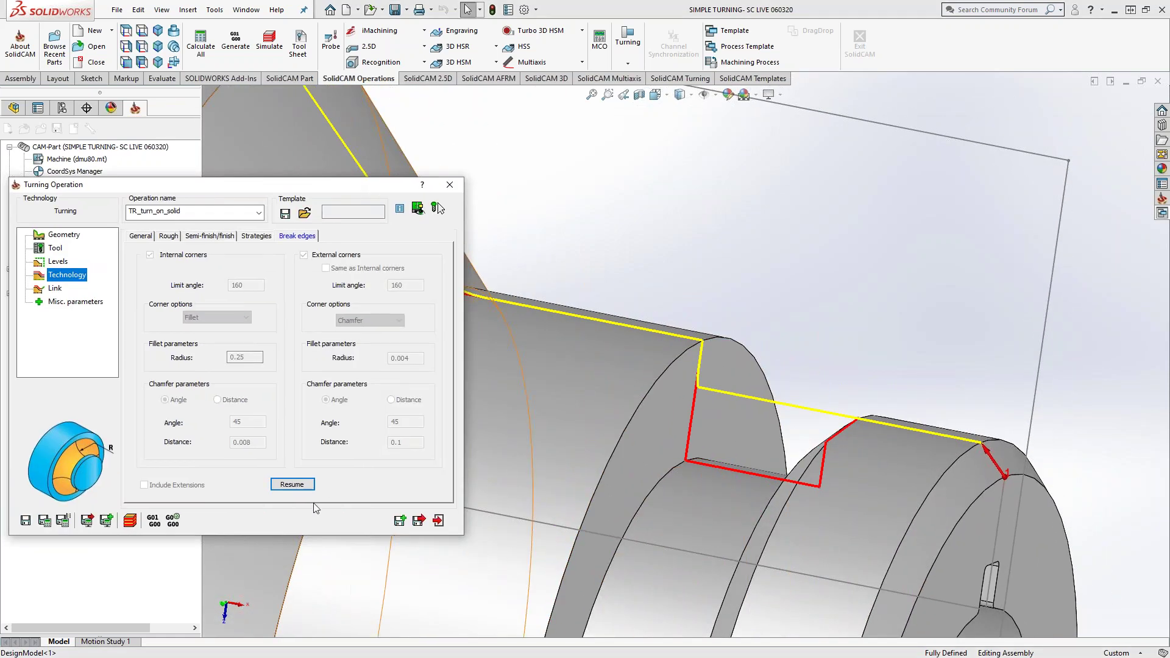
{"action": "left_click", "coordinate": [301, 484]}
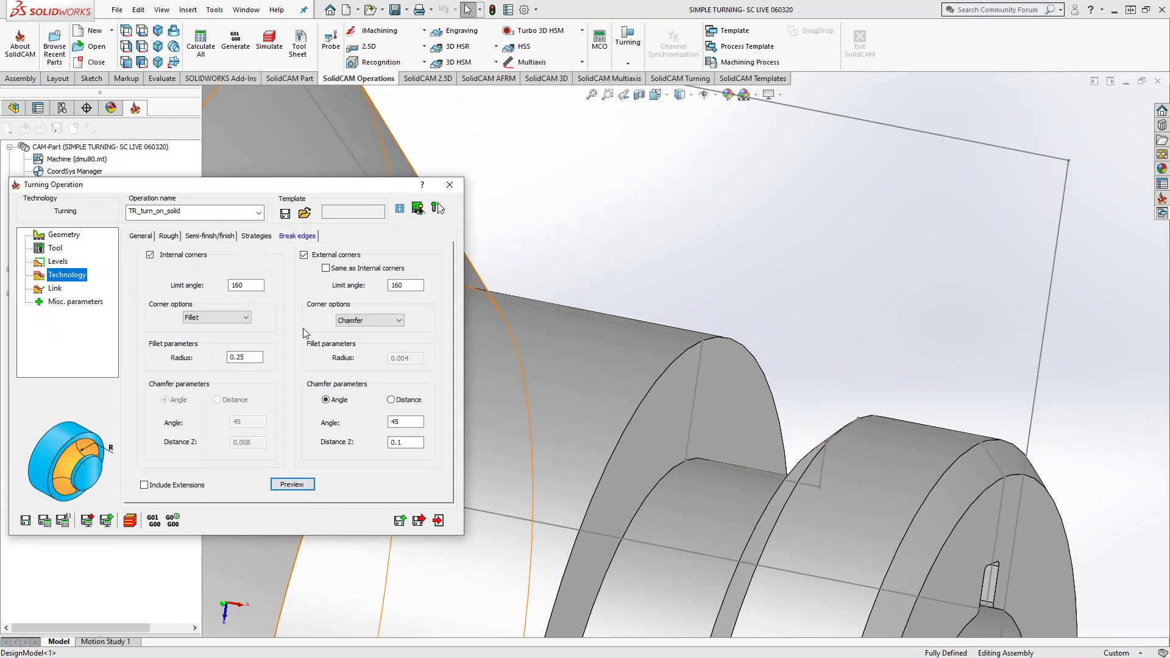
Step: Save and calculate the TR_turn_on_solid operation and inspect its toolpath around the broken corners
{"action": "left_click_drag", "start_coordinate": [273, 192], "coordinate": [344, 158]}
{"action": "left_click", "coordinate": [120, 490]}
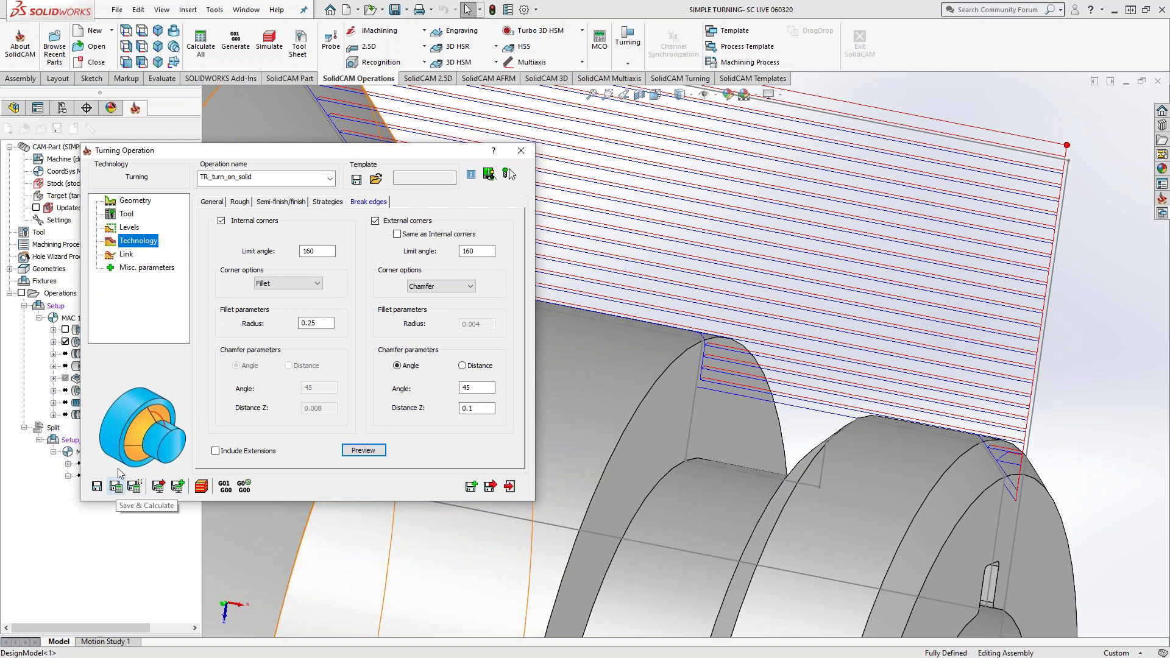
{"action": "left_click_drag", "start_coordinate": [378, 151], "coordinate": [224, 172]}
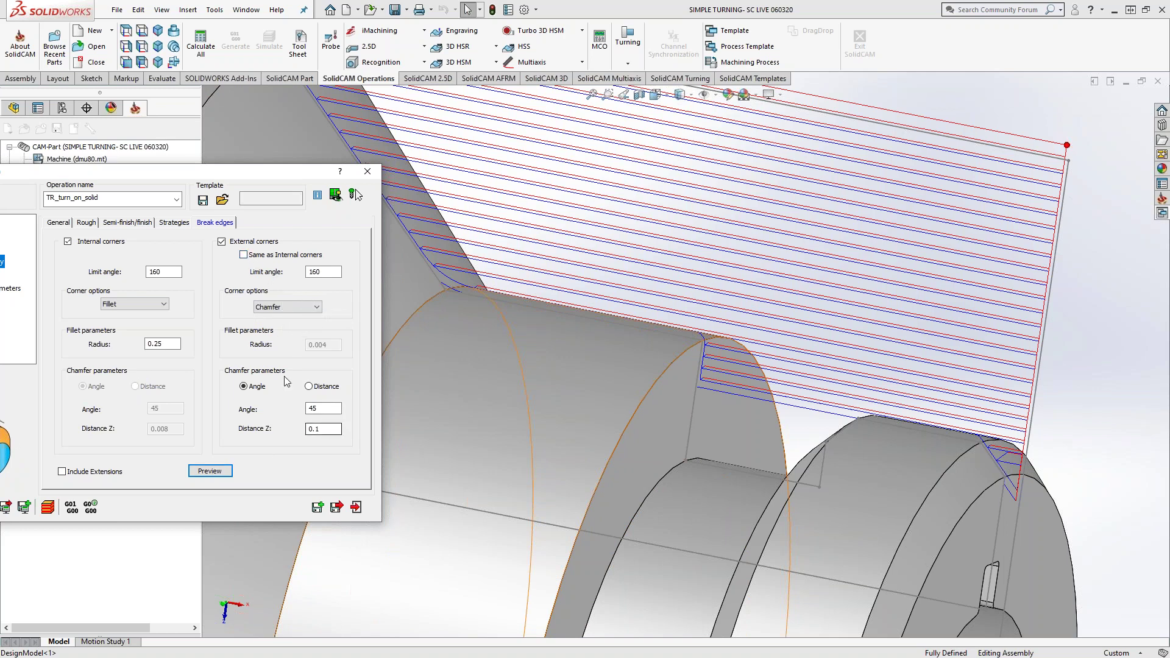
Step: Set the external corner chamfer's Z distance to 0.15 and recalculate the turning operation
{"action": "left_click_drag", "start_coordinate": [229, 176], "coordinate": [274, 148]}
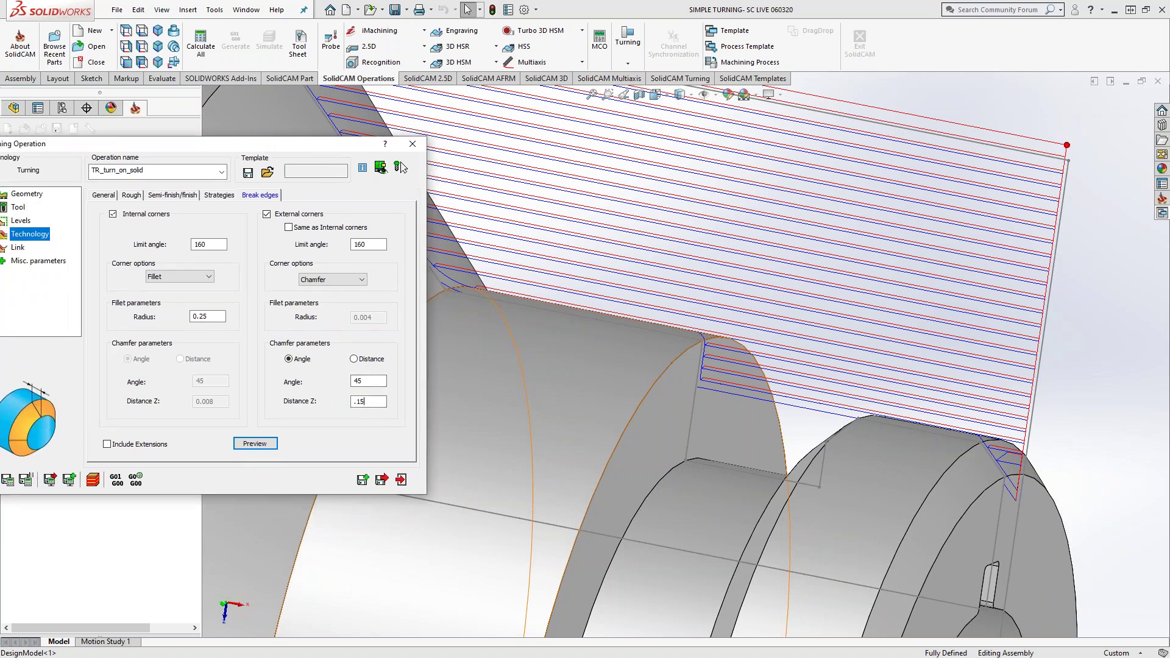
{"action": "left_click", "coordinate": [7, 479]}
{"action": "middle_click_drag", "start_coordinate": [715, 396], "coordinate": [705, 348]}
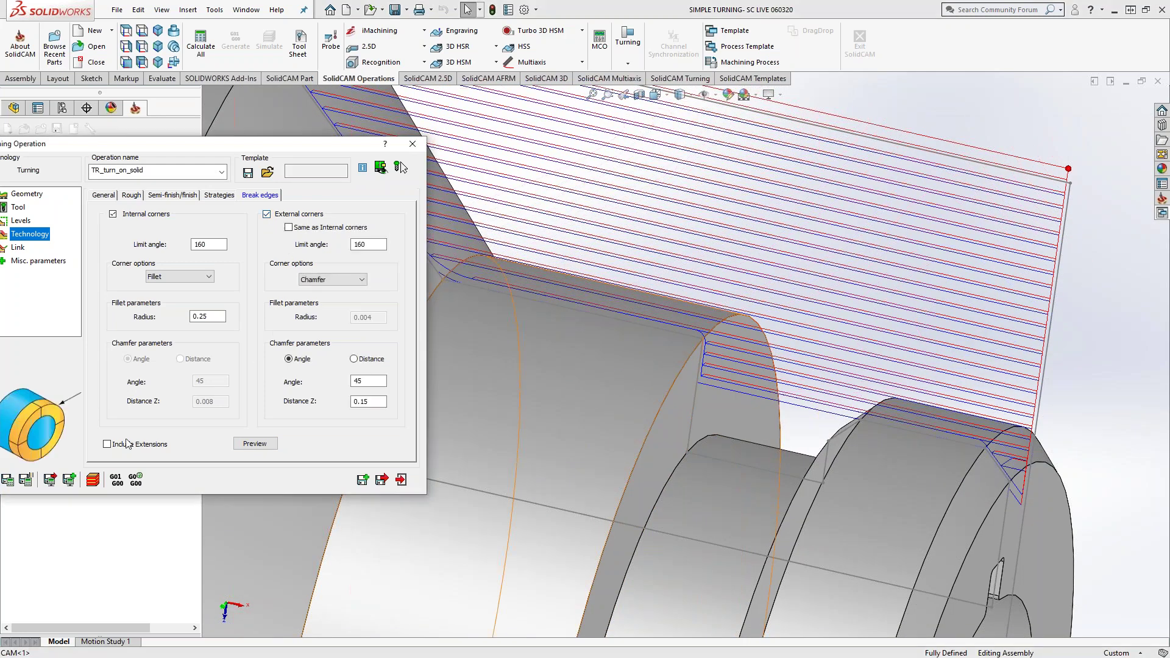
{"action": "left_click", "coordinate": [9, 484]}
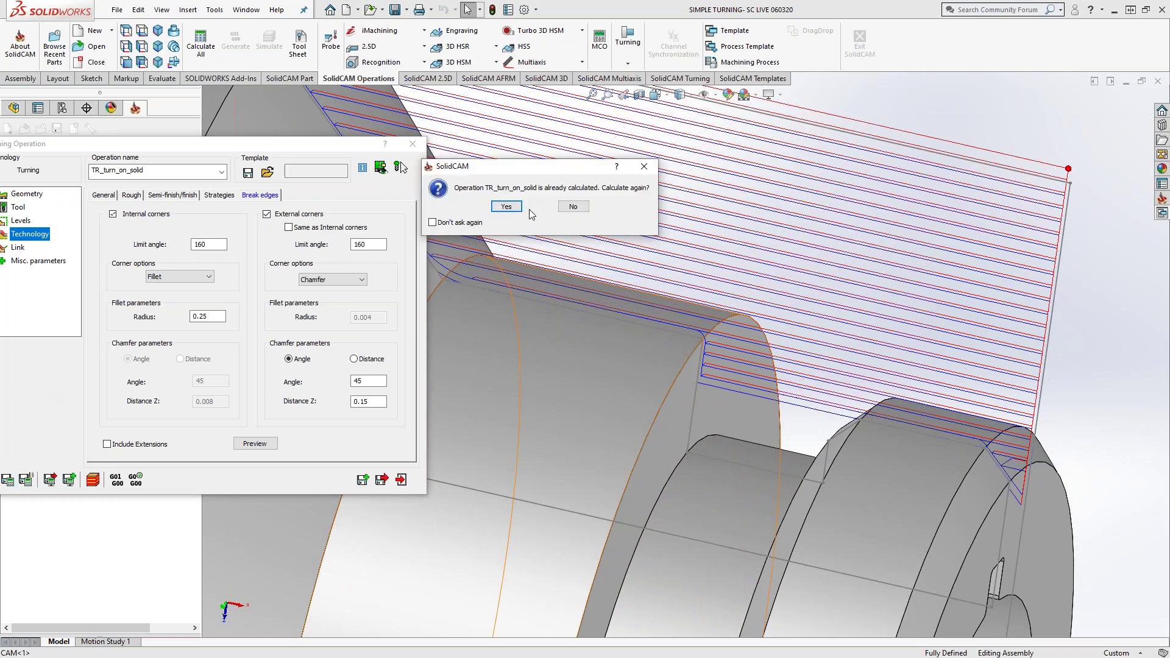
{"action": "left_click", "coordinate": [512, 209]}
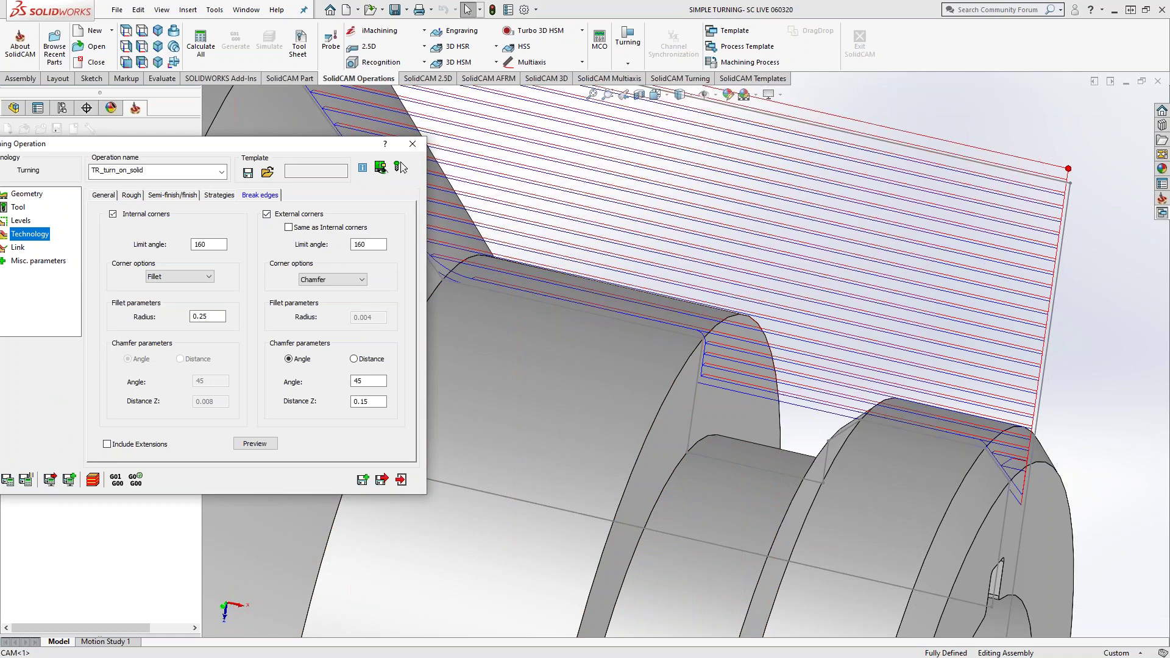
Step: Disable edge breaking for internal corners, recalculate the operation, and examine the updated toolpath
{"action": "left_click", "coordinate": [112, 213]}
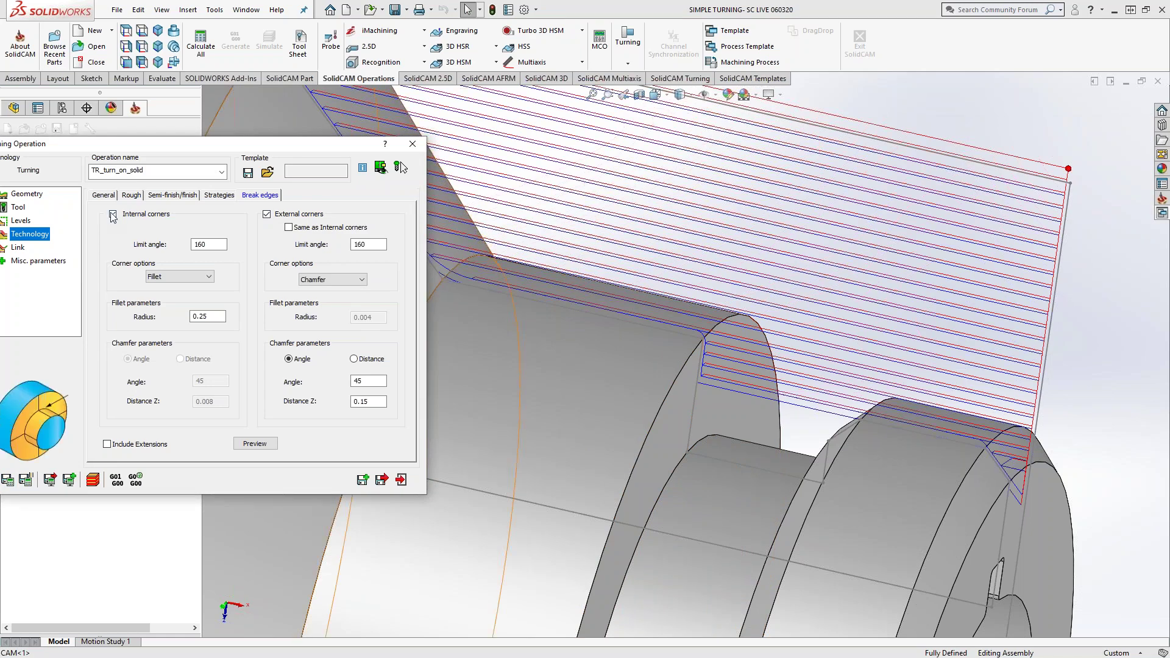
{"action": "left_click_drag", "start_coordinate": [162, 150], "coordinate": [250, 112]}
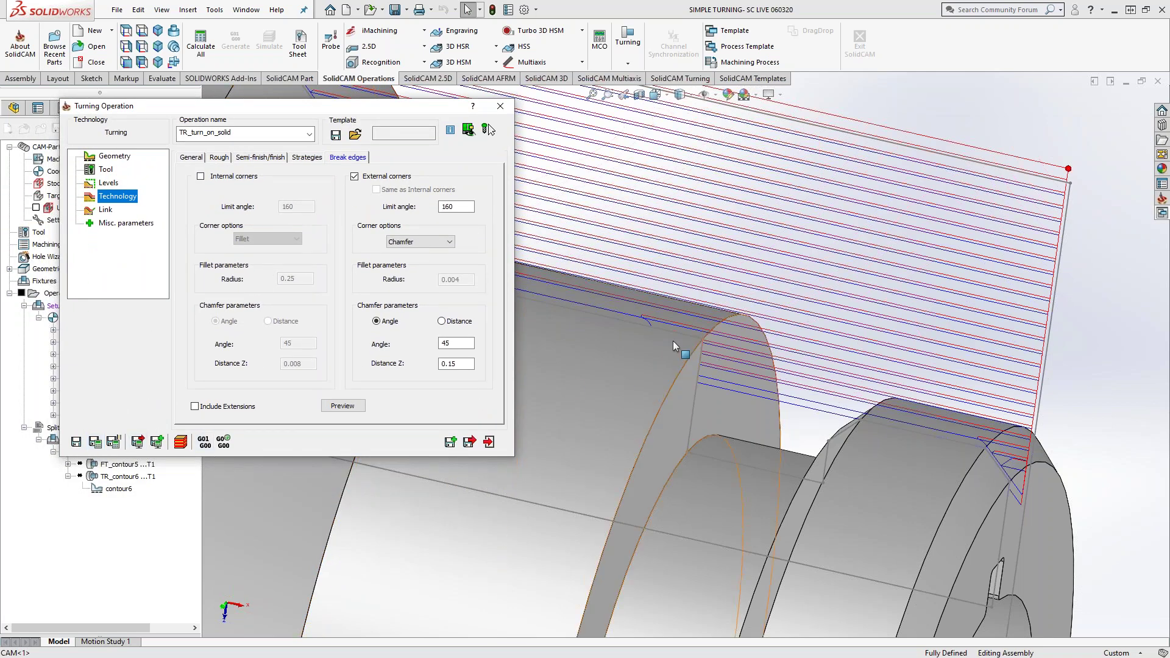
{"action": "left_click_drag", "start_coordinate": [393, 114], "coordinate": [491, 144]}
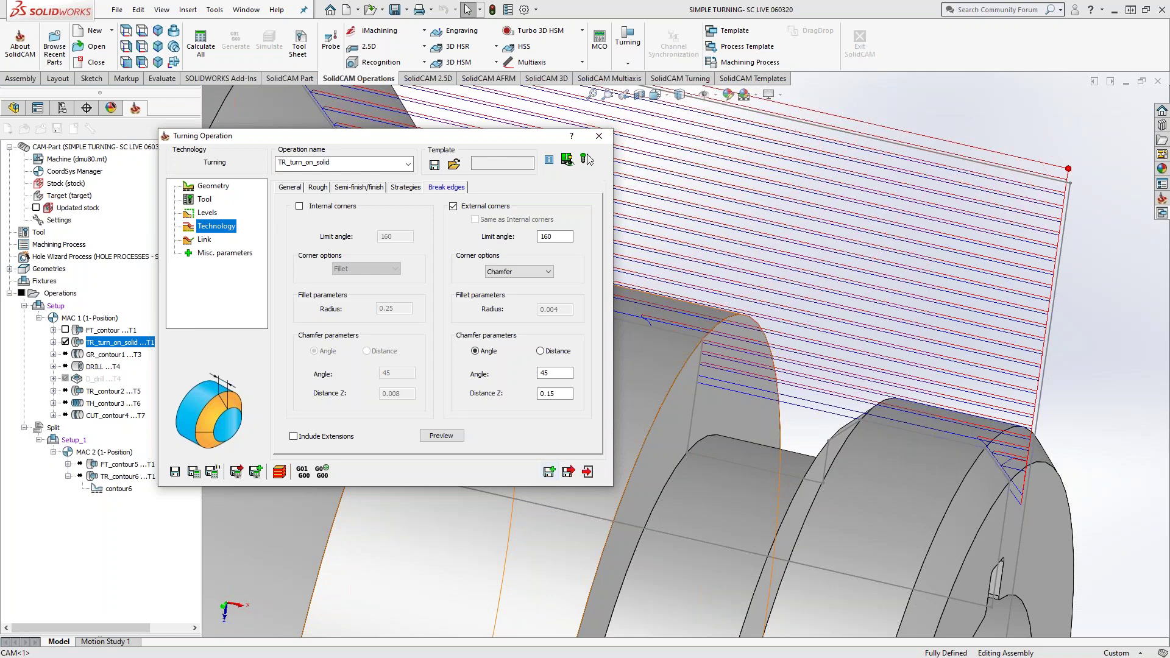
Step: Run the Turning simulation of the operation and examine the cuts along the contour
{"action": "left_click", "coordinate": [279, 472]}
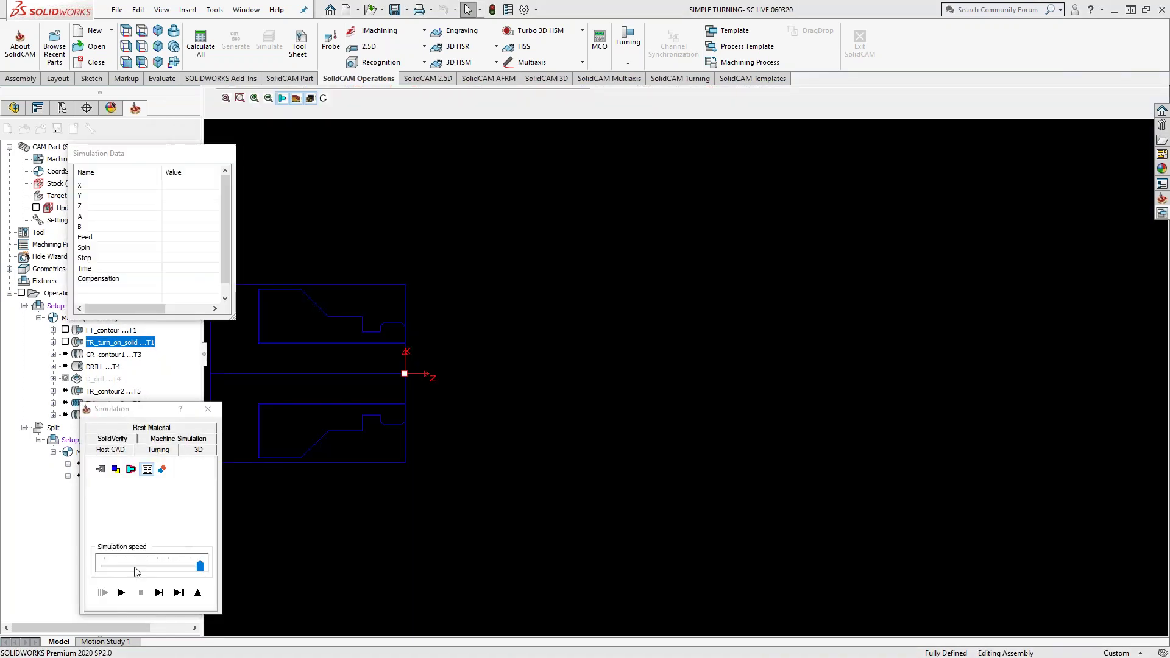
{"action": "left_click", "coordinate": [121, 592]}
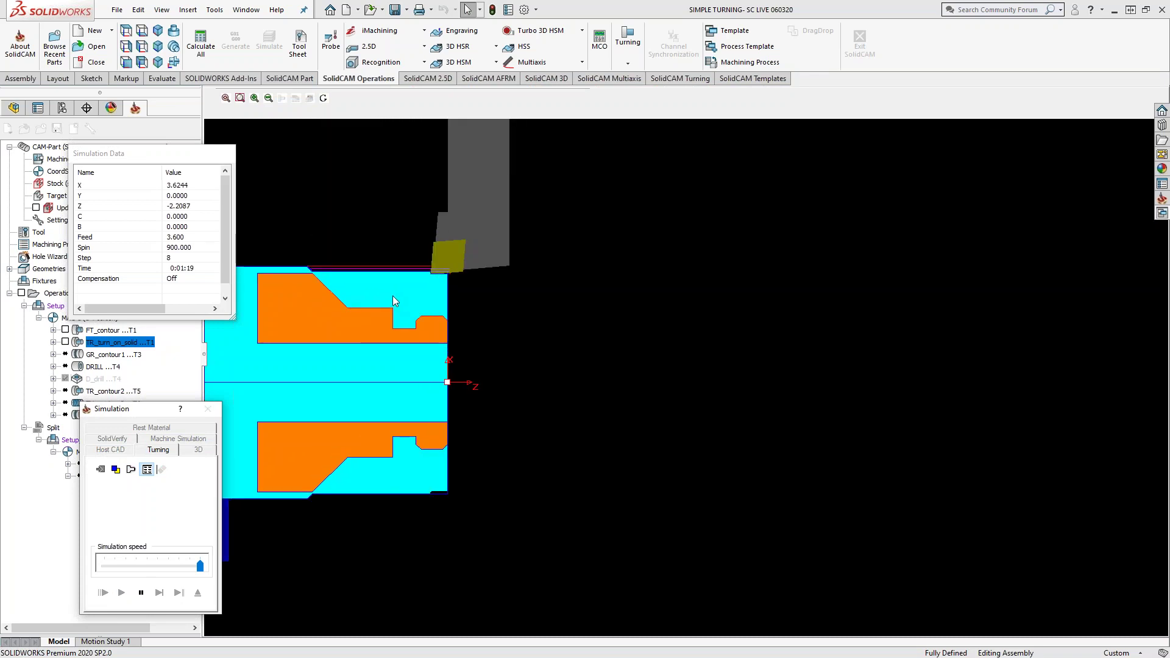
{"action": "scroll", "coordinate": [453, 275], "scroll_direction": "down", "scroll_amount": 3}
{"action": "scroll", "coordinate": [436, 278], "scroll_direction": "down", "scroll_amount": 2}
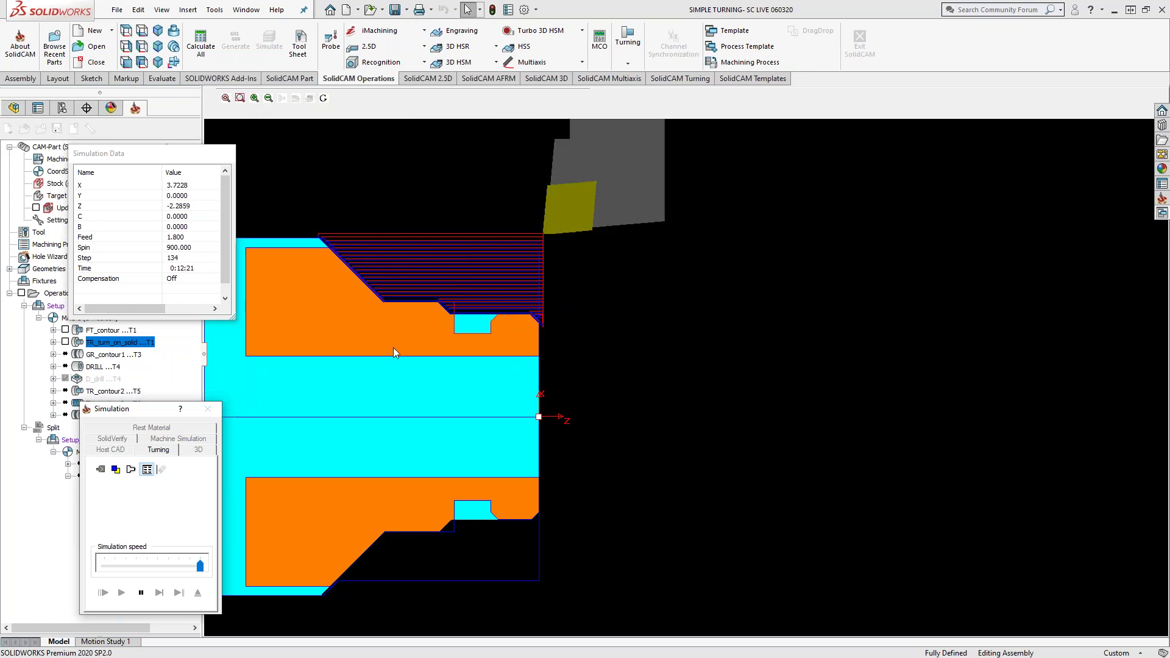
Step: Run the SolidVerify simulation with solid stock display and view the machined part in section
{"action": "left_click", "coordinate": [121, 442]}
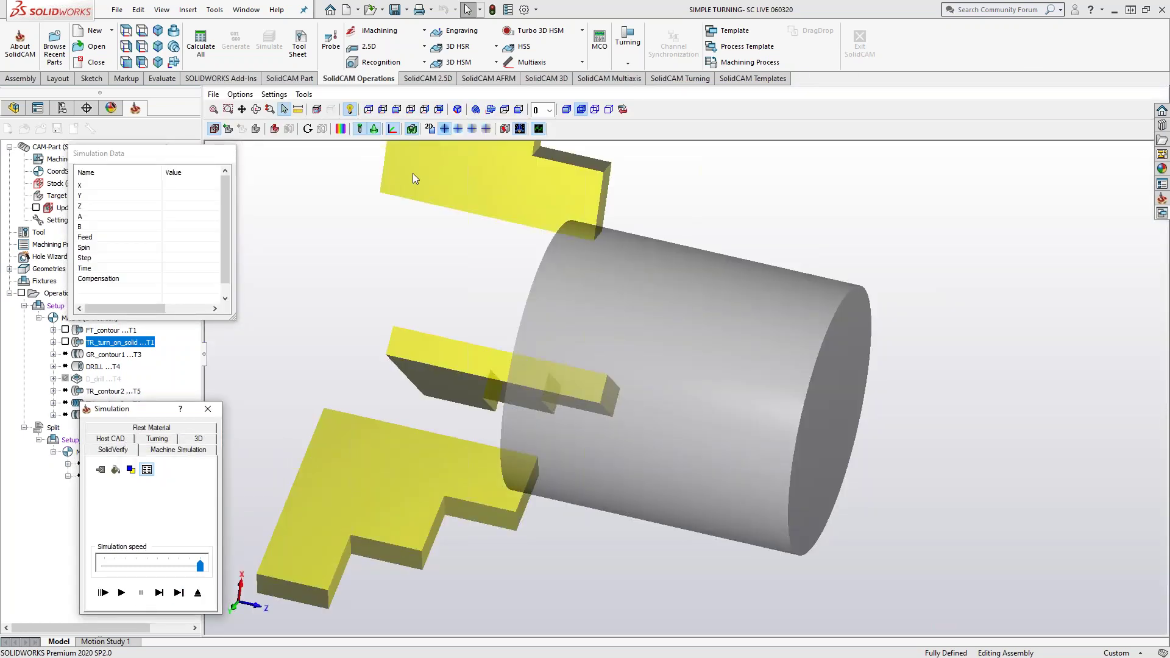
{"action": "left_click", "coordinate": [566, 111]}
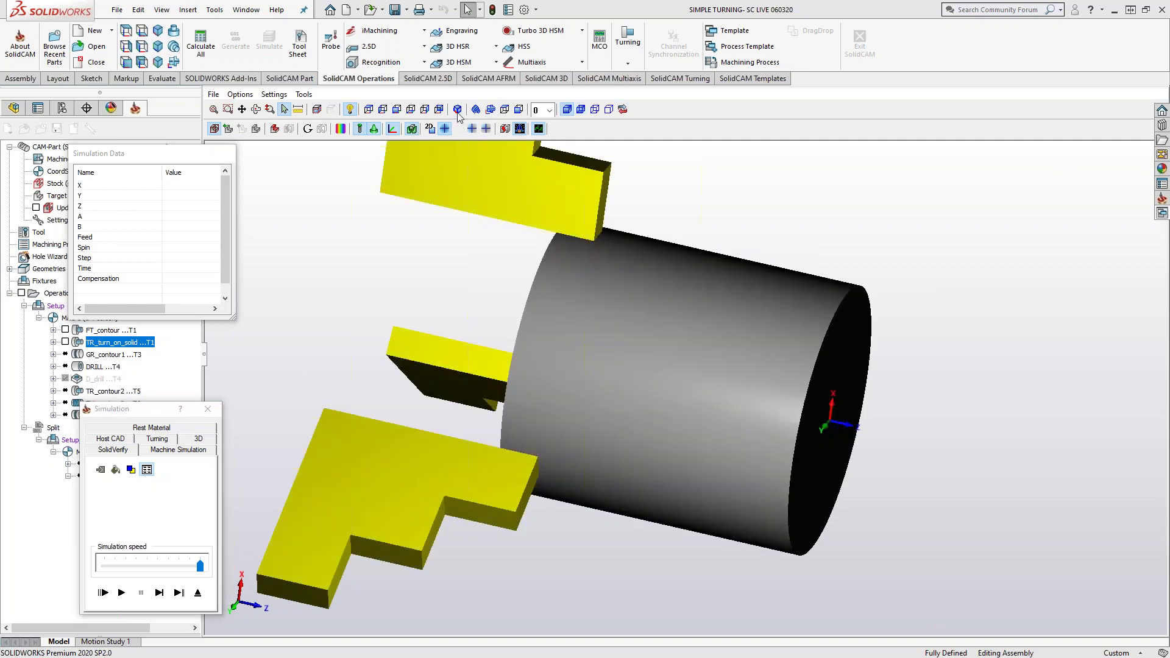
{"action": "left_click", "coordinate": [431, 130]}
{"action": "left_click", "coordinate": [121, 593]}
{"action": "scroll", "coordinate": [771, 297], "scroll_direction": "up", "scroll_amount": 5}
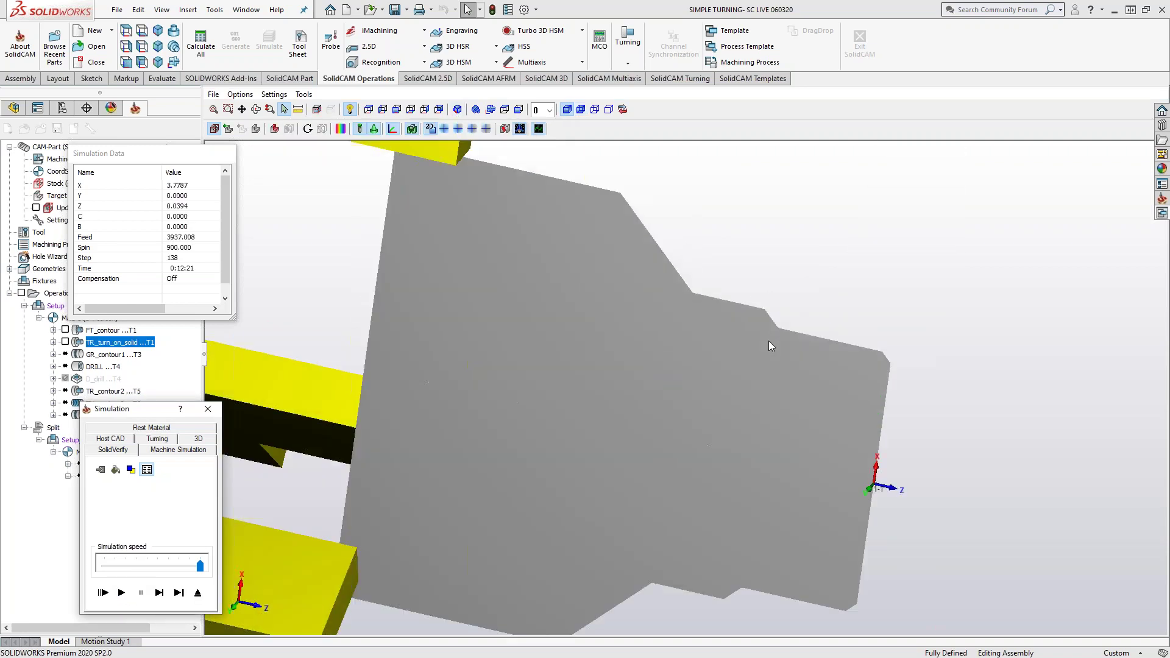
Step: Restore the full part display, compare the machined stock with the target model, and exit the simulation
{"action": "left_click", "coordinate": [441, 129]}
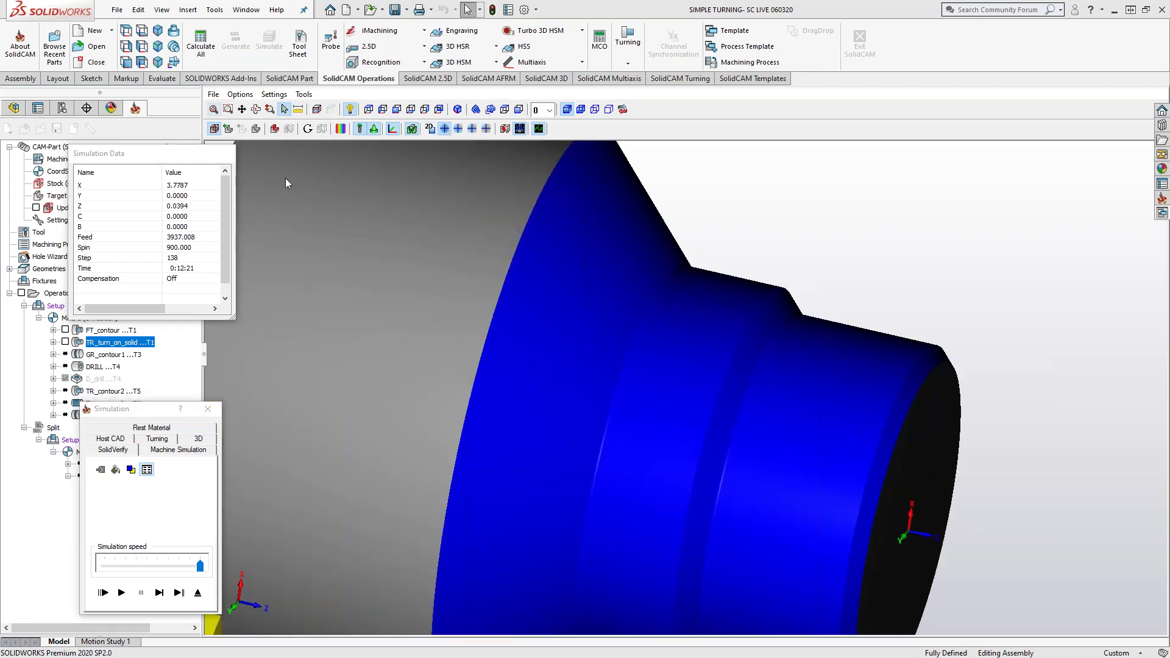
{"action": "left_click", "coordinate": [275, 129]}
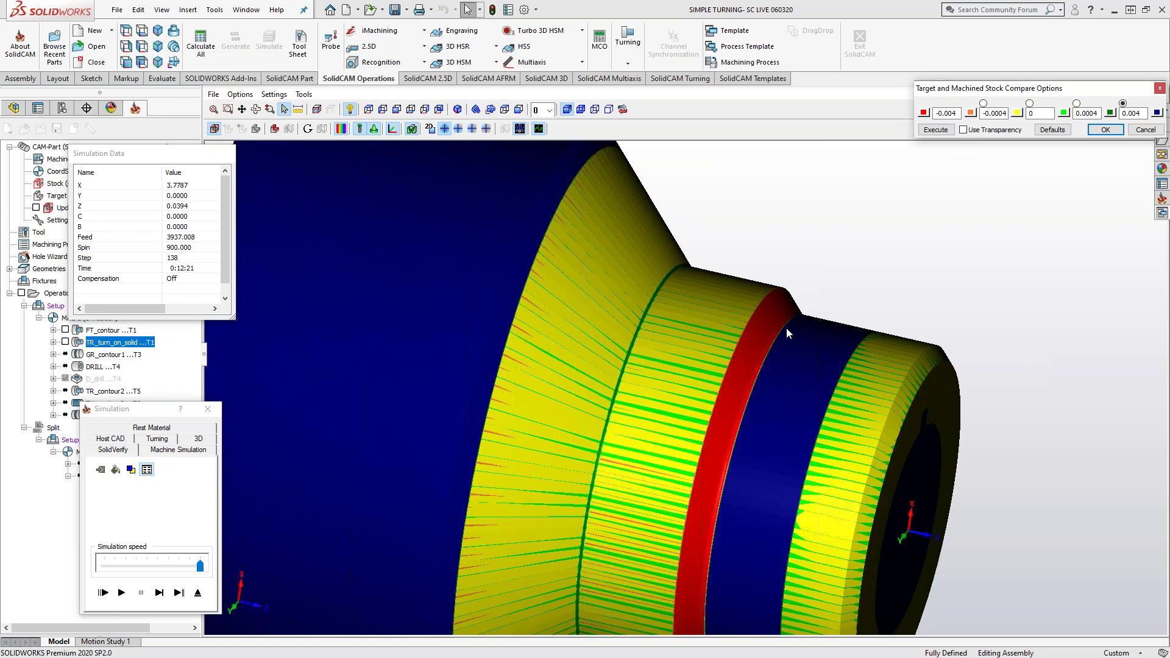
{"action": "left_click", "coordinate": [256, 129]}
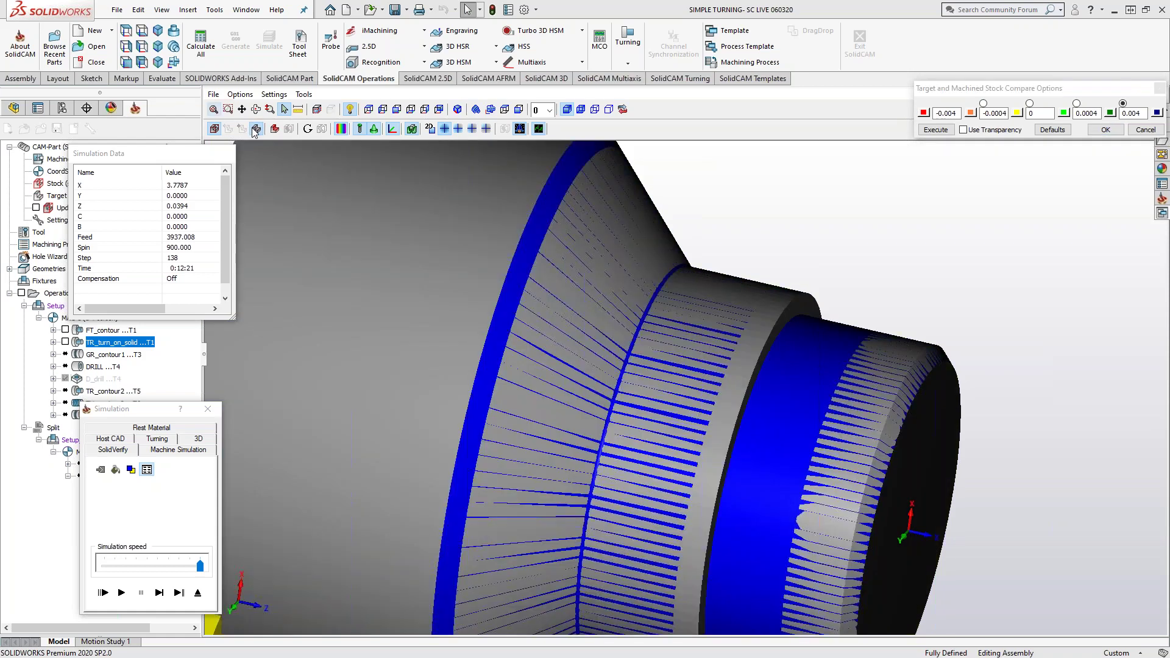
{"action": "left_click", "coordinate": [1134, 132]}
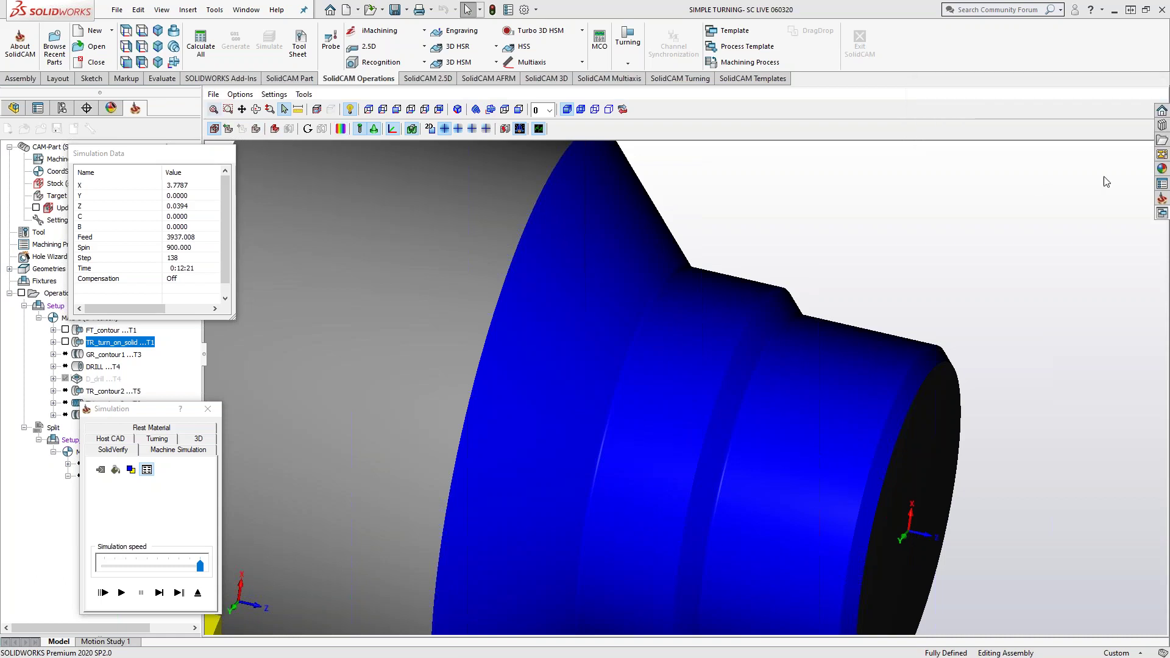
{"action": "left_click", "coordinate": [197, 592]}
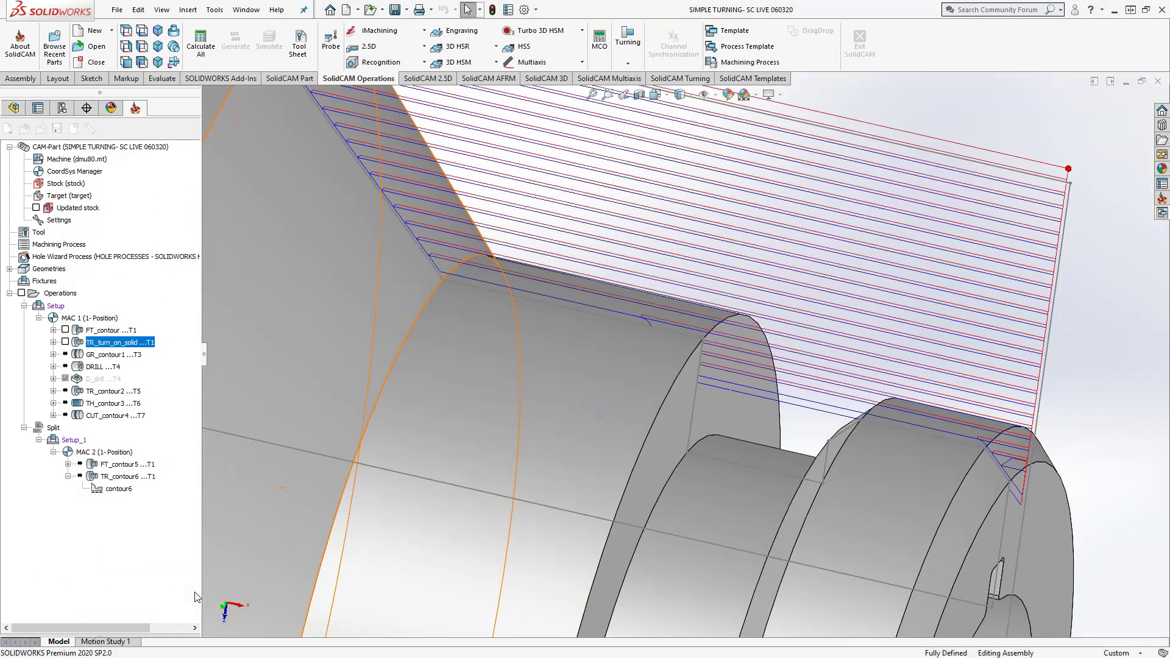
Step: Disable edge breaking for external corners, enable it for internal corners, and recalculate the operation
{"action": "left_click", "coordinate": [454, 207]}
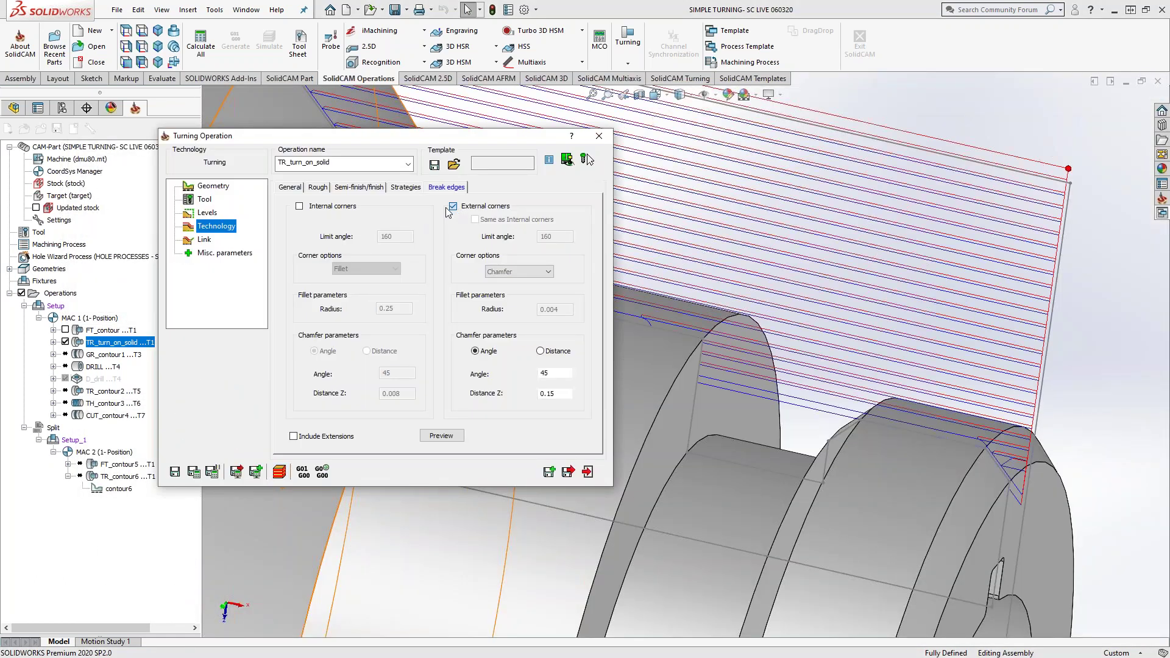
{"action": "left_click", "coordinate": [299, 206]}
{"action": "left_click", "coordinate": [194, 472]}
Step: Simulate the recalculated operation in SolidVerify and examine the machined internal corners
{"action": "left_click", "coordinate": [280, 472]}
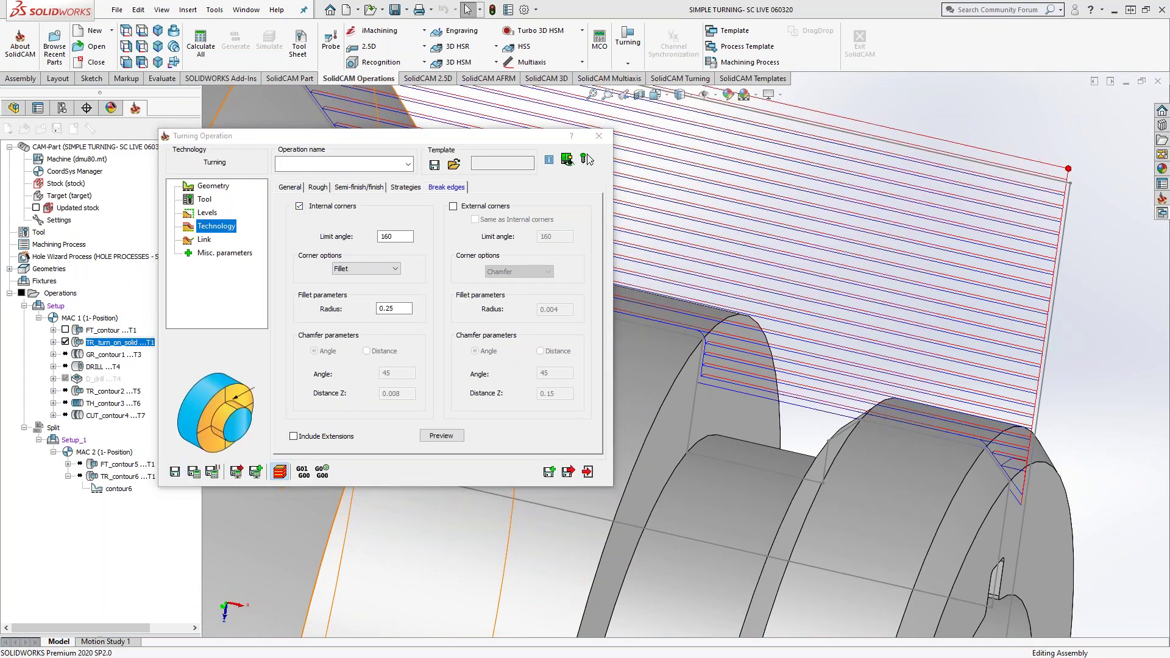
{"action": "left_click", "coordinate": [116, 440]}
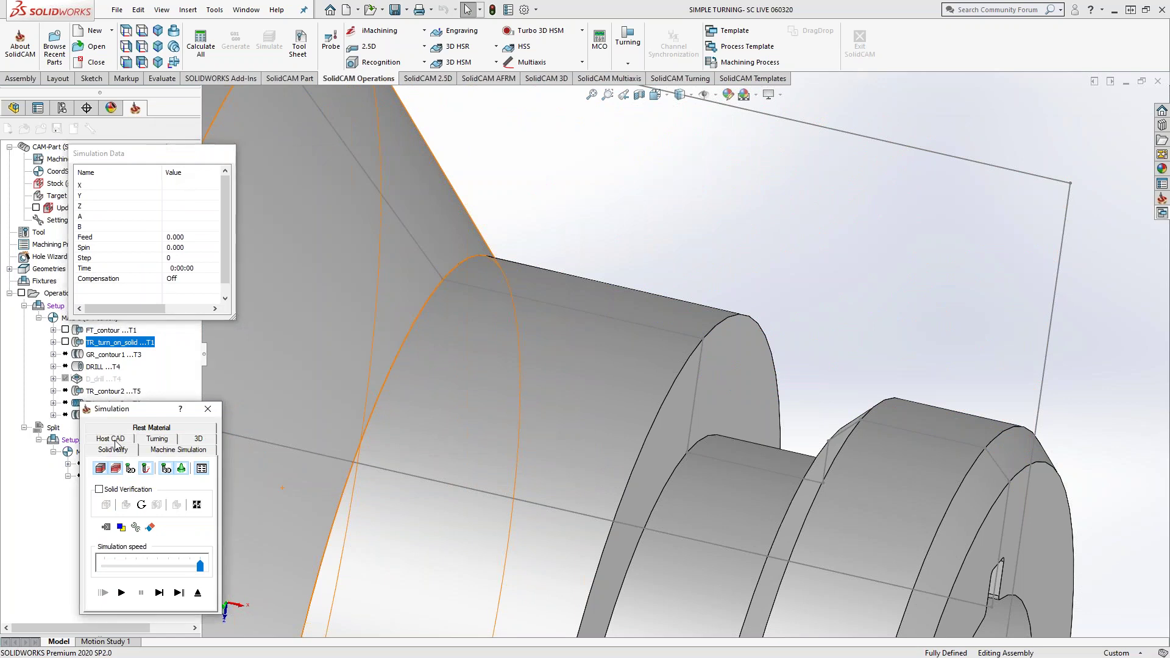
{"action": "left_click", "coordinate": [121, 592]}
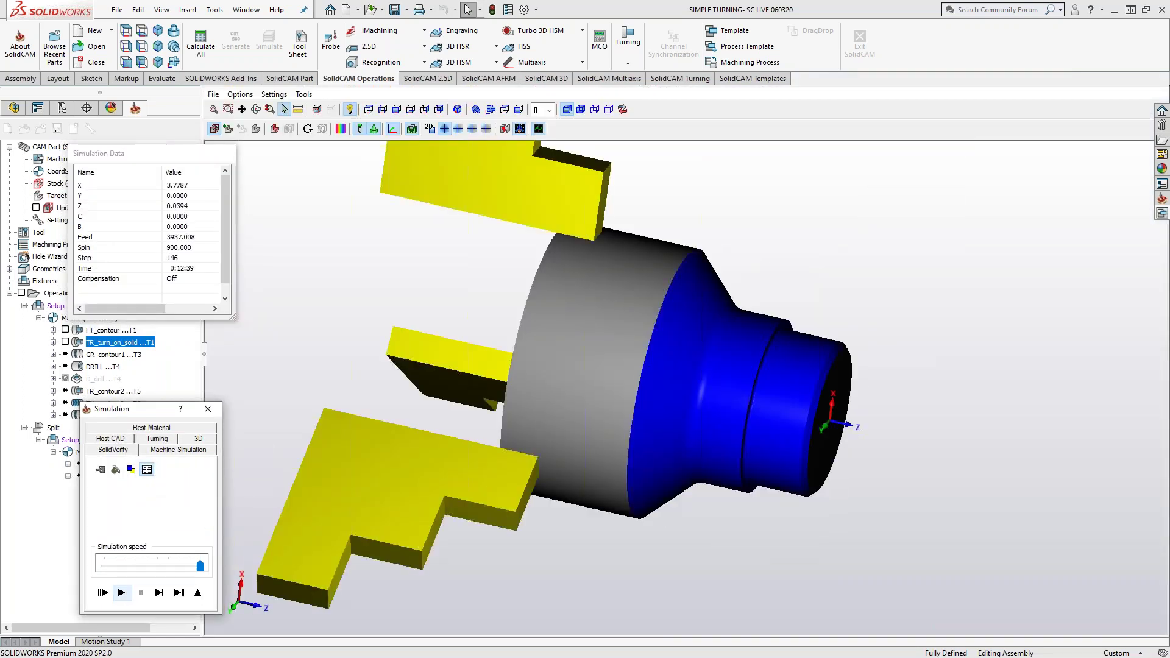
{"action": "scroll", "coordinate": [736, 323], "scroll_direction": "down", "scroll_amount": 5}
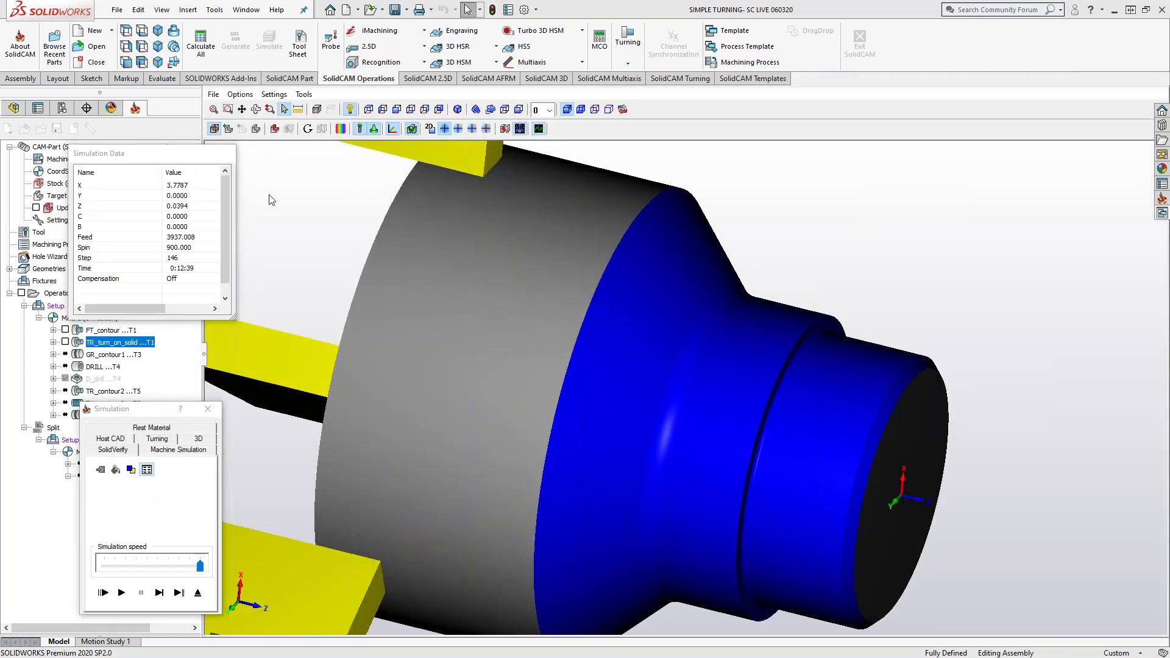
Step: Compare the target model with the machined stock using the default tolerances and close the simulation
{"action": "left_click", "coordinate": [341, 128]}
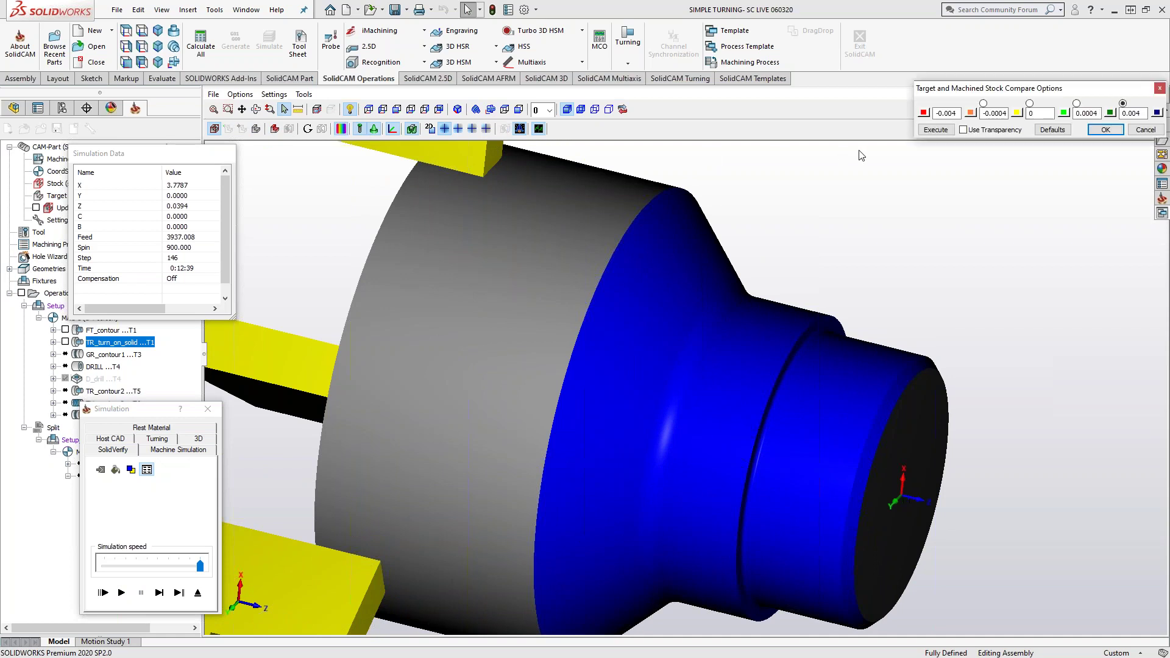
{"action": "left_click", "coordinate": [948, 128]}
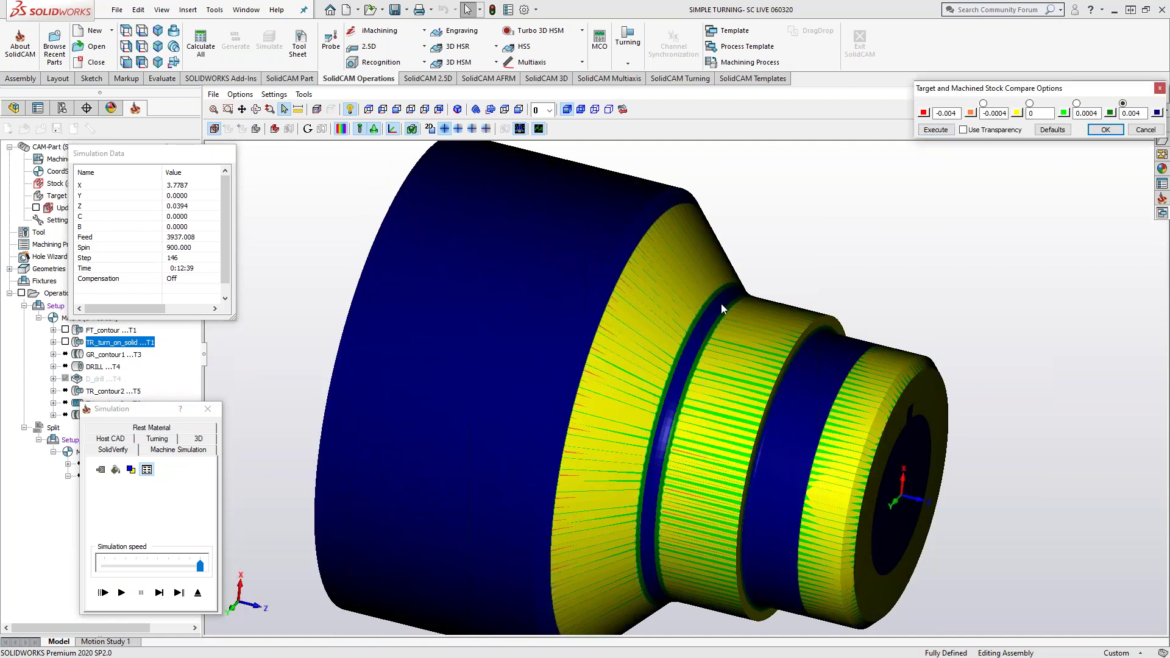
{"action": "left_click", "coordinate": [1145, 130]}
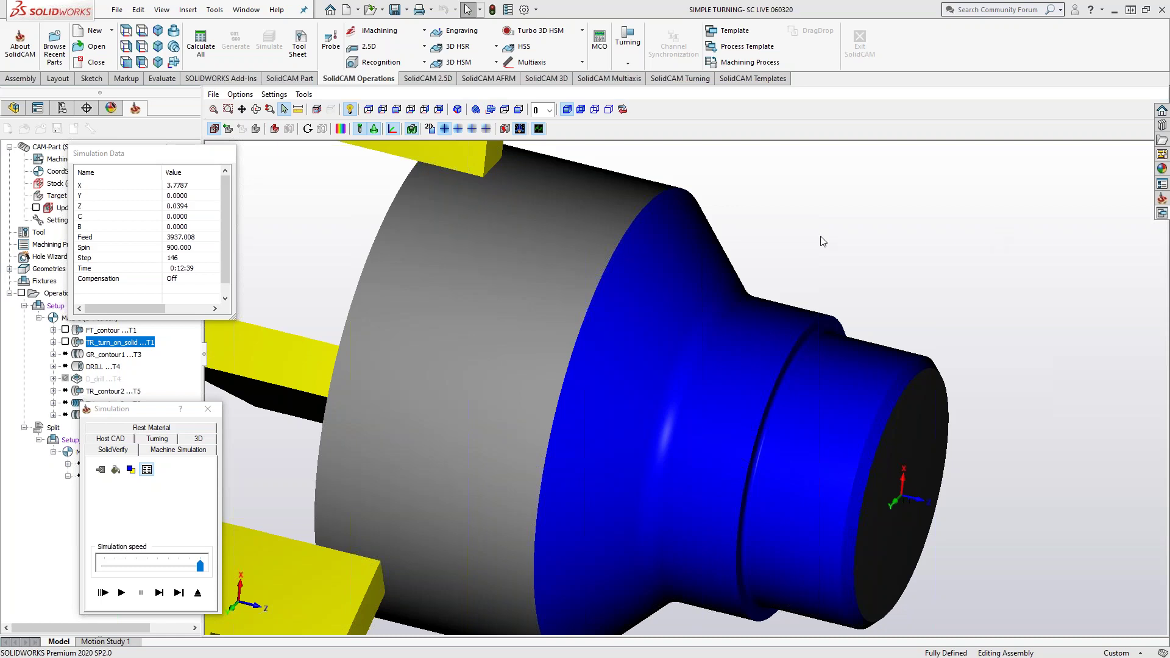
{"action": "left_click", "coordinate": [208, 409]}
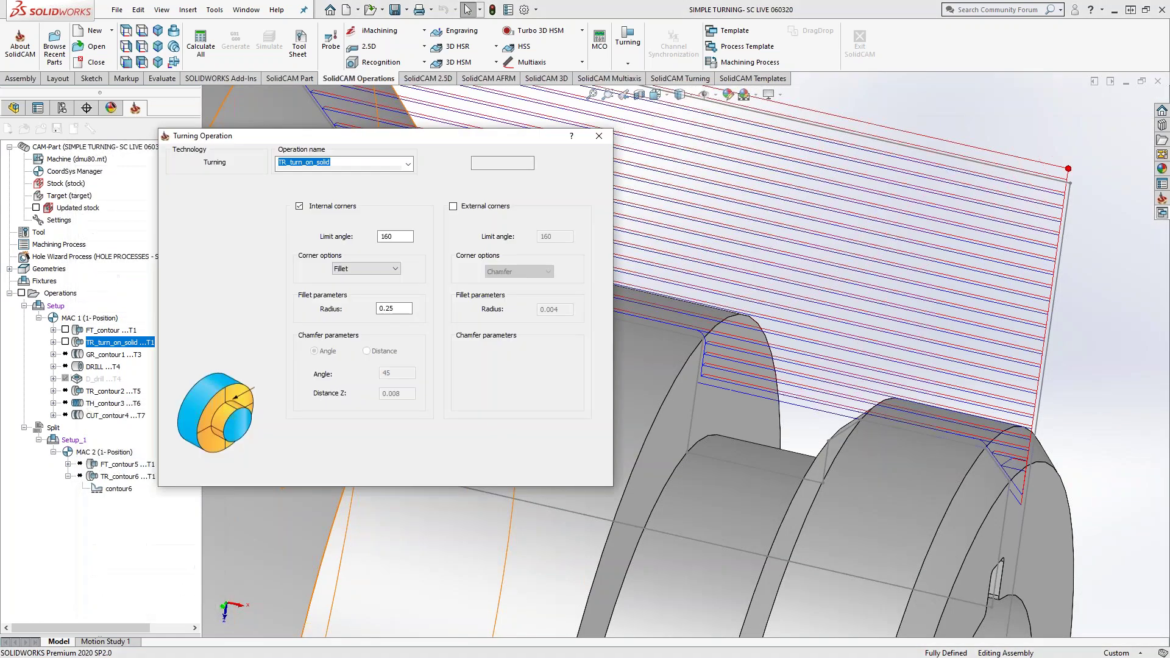
Step: Close the turning operation and hide the TR_turn_on_solid toolpath
{"action": "left_click", "coordinate": [236, 472]}
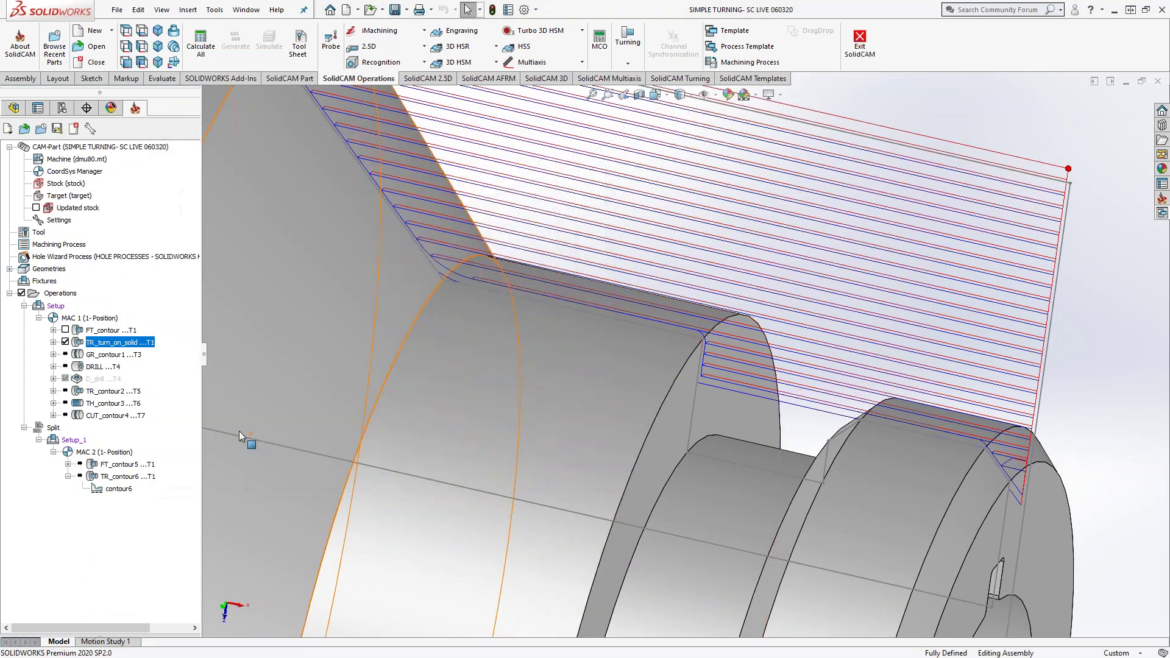
{"action": "left_click", "coordinate": [65, 343]}
{"action": "key", "text": "f"}
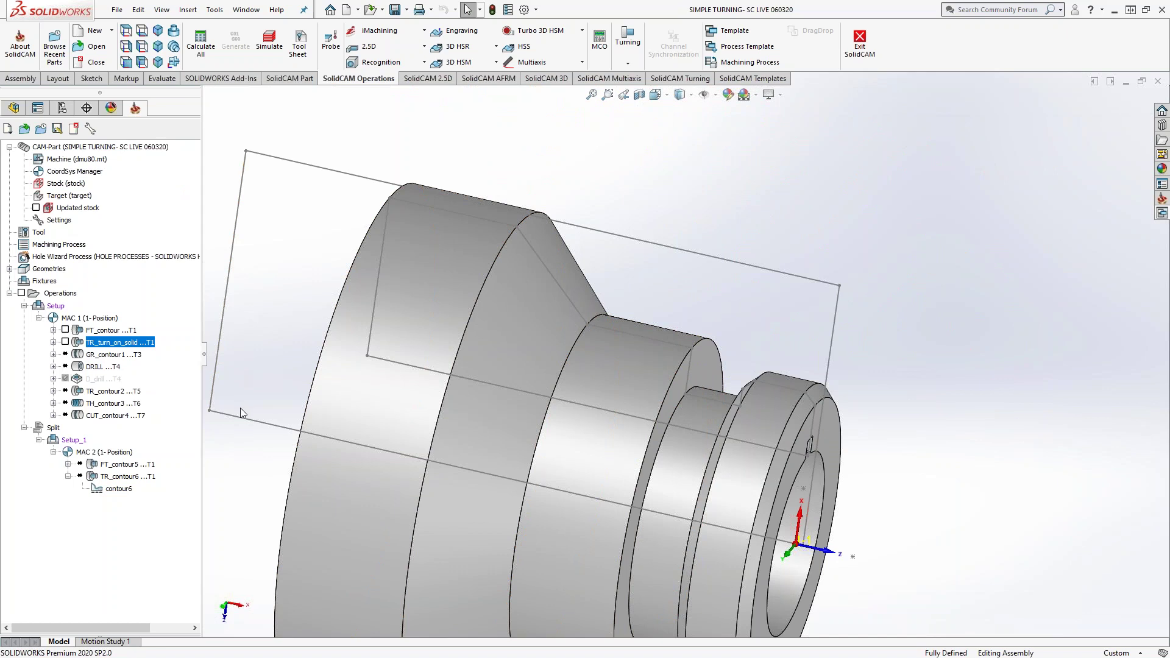
Step: Edit the CAM component within the assembly and open its target_Envelope sketch for editing
{"action": "left_click_drag", "start_coordinate": [204, 353], "coordinate": [243, 353]}
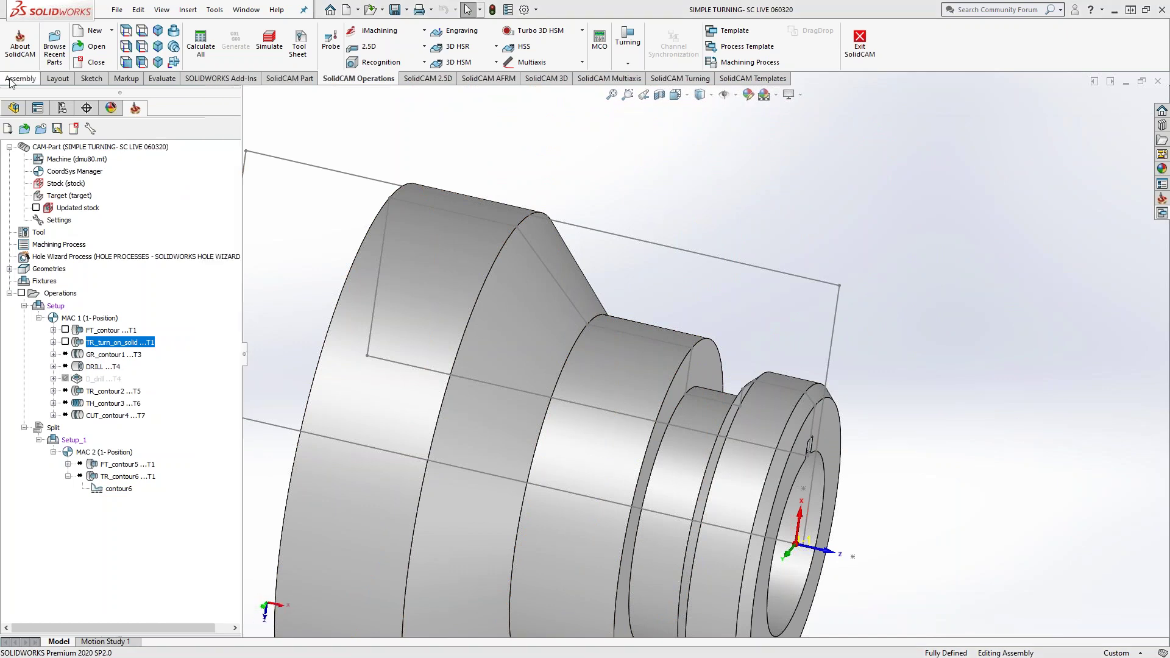
{"action": "left_click", "coordinate": [14, 107]}
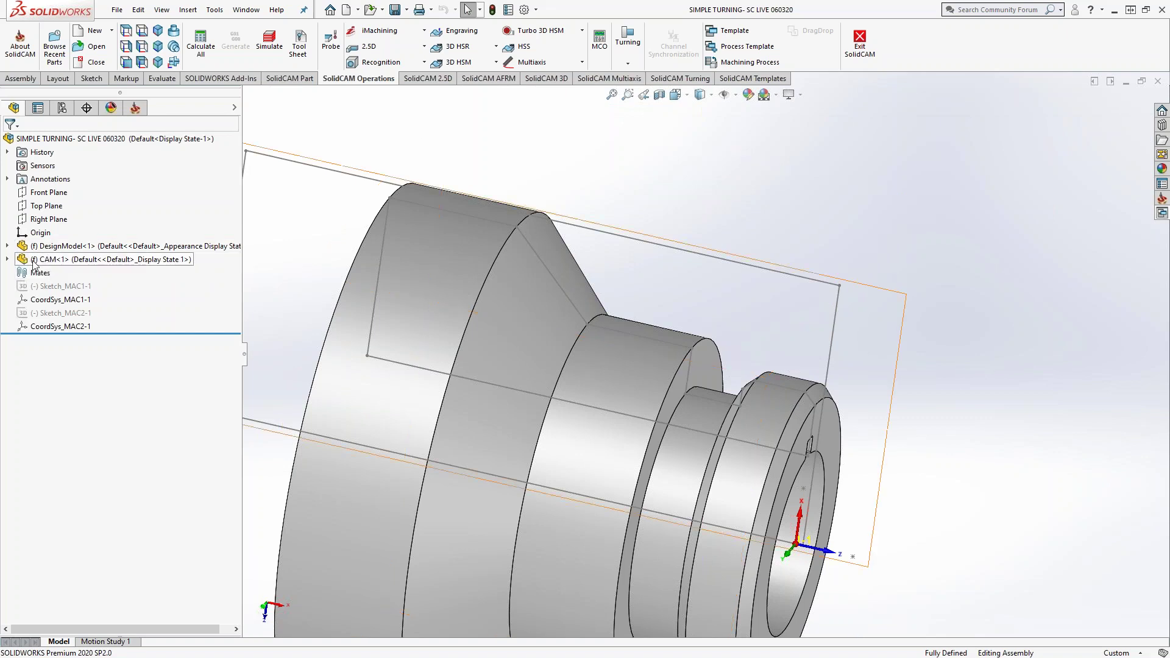
{"action": "left_click", "coordinate": [8, 260]}
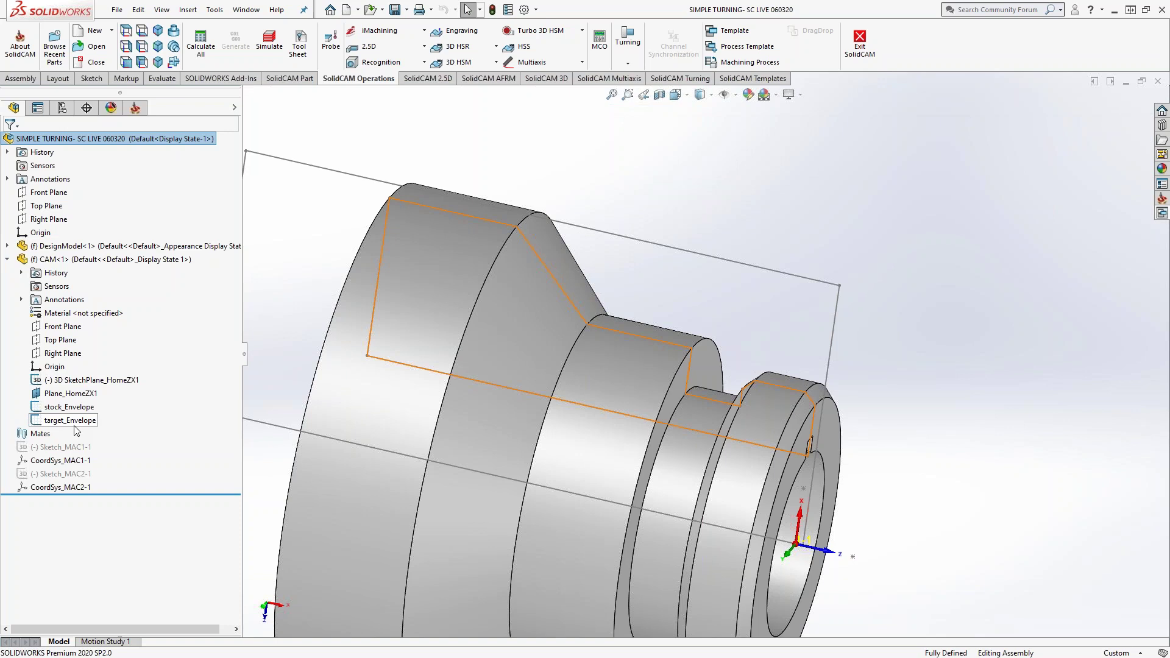
{"action": "right_click", "coordinate": [53, 260]}
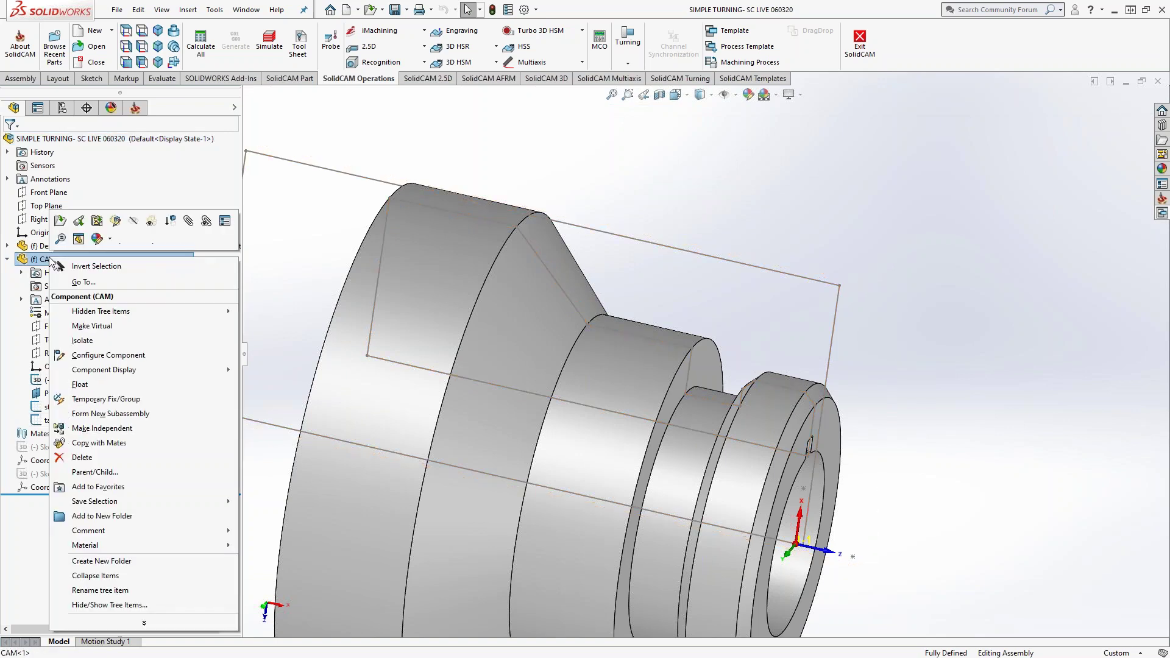
{"action": "left_click", "coordinate": [78, 220]}
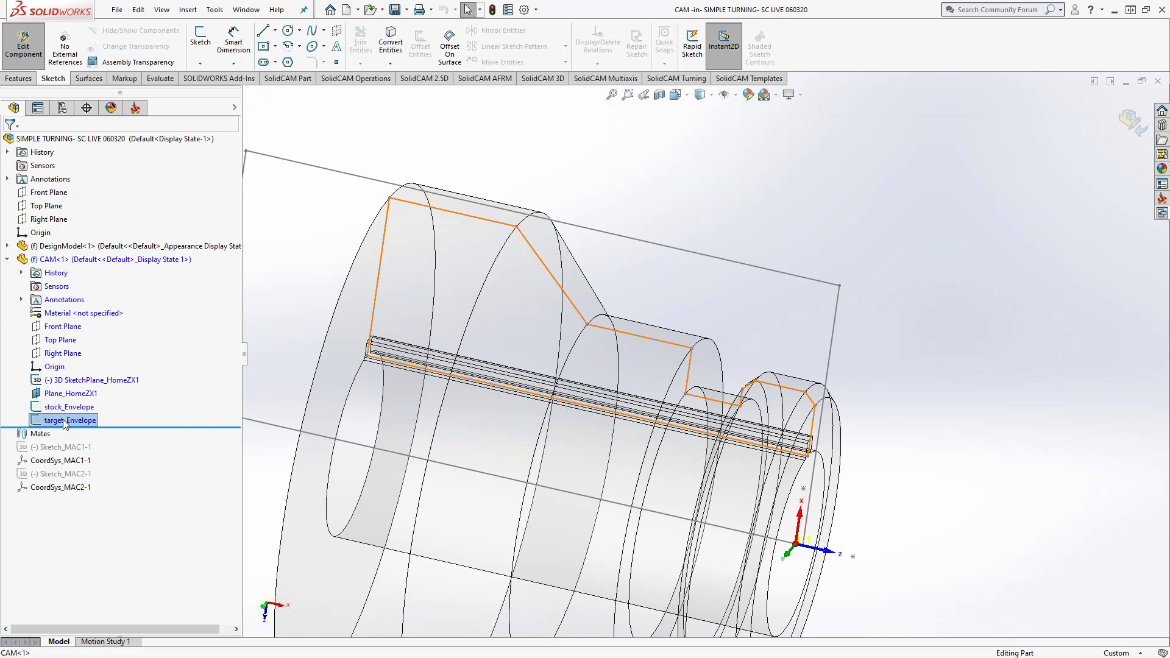
{"action": "right_click", "coordinate": [64, 423]}
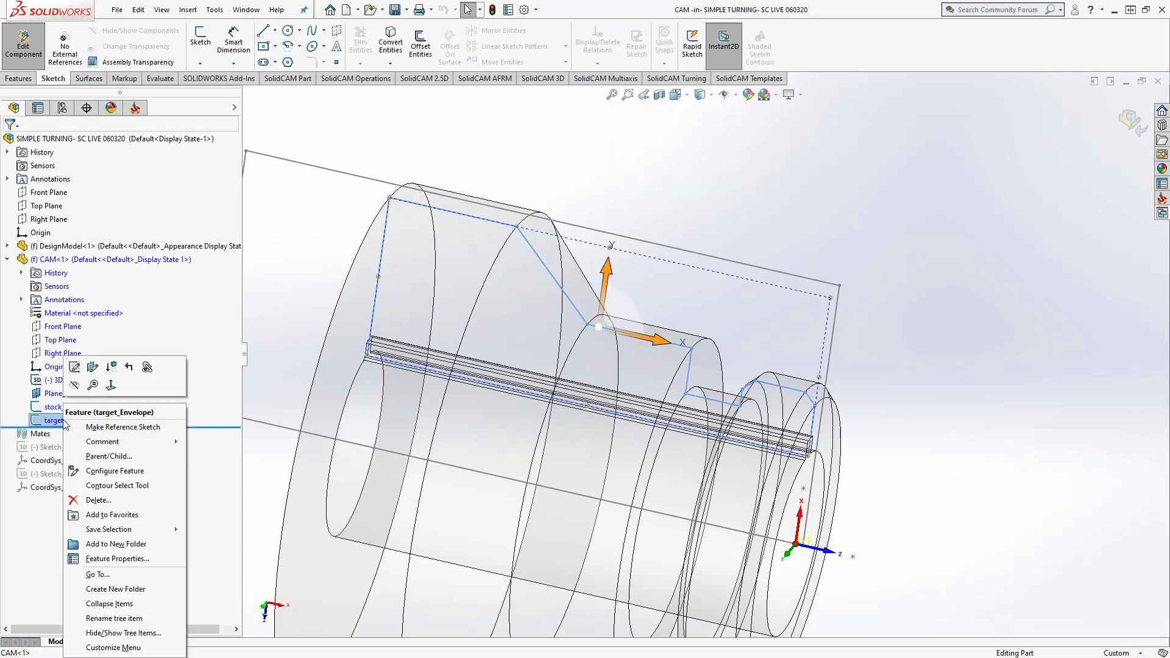
{"action": "left_click", "coordinate": [75, 368]}
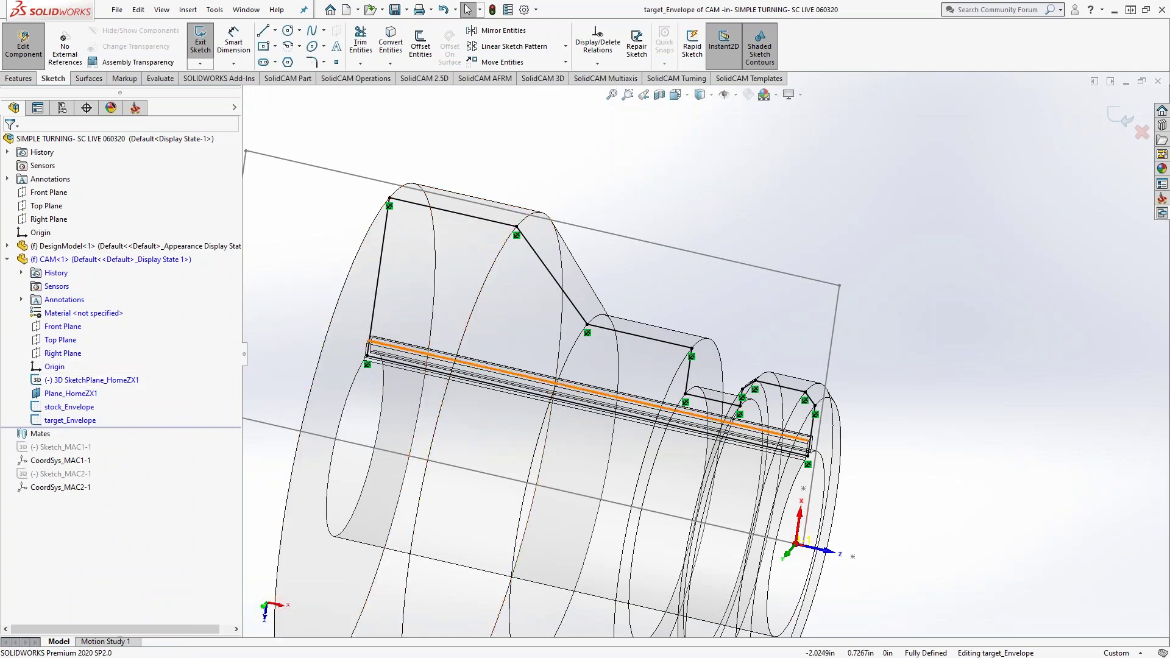
Step: Add an angle-distance sketch chamfer of 0.1 in by 45° at the envelope's outer shoulder corner beside the groove
{"action": "mouse_move", "coordinate": [713, 359]}
{"action": "middle_mouse_down"}
{"action": "mouse_move", "coordinate": [734, 329]}
{"action": "mouse_move", "coordinate": [707, 374]}
{"action": "middle_mouse_up"}
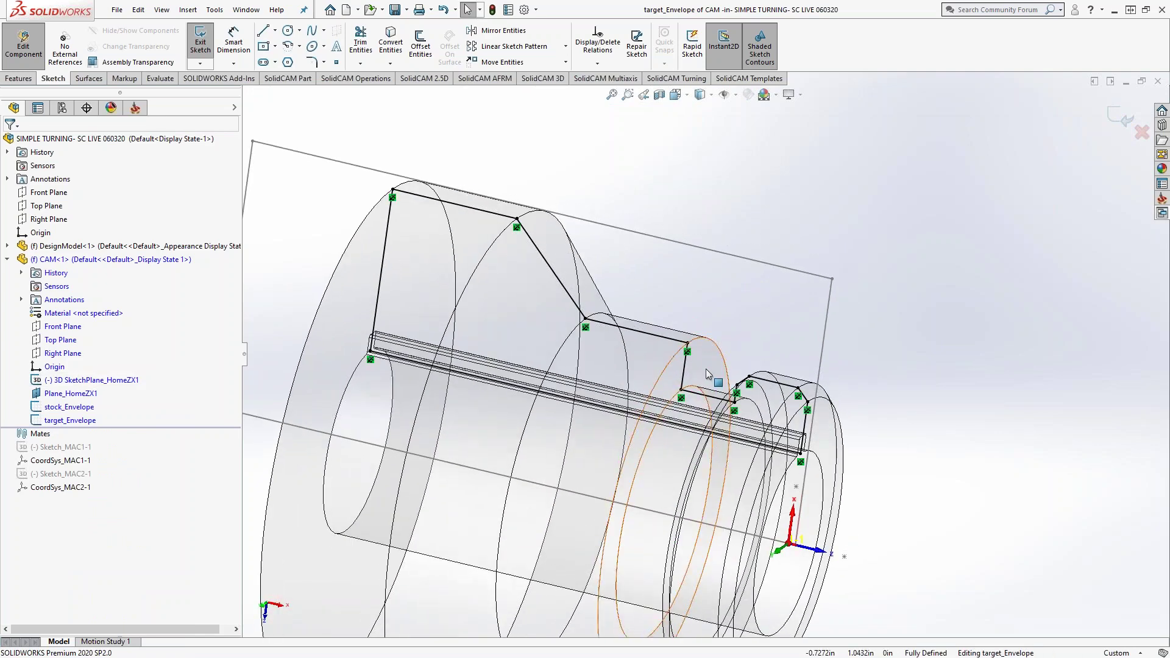
{"action": "scroll", "coordinate": [682, 366], "scroll_direction": "down", "scroll_amount": 2}
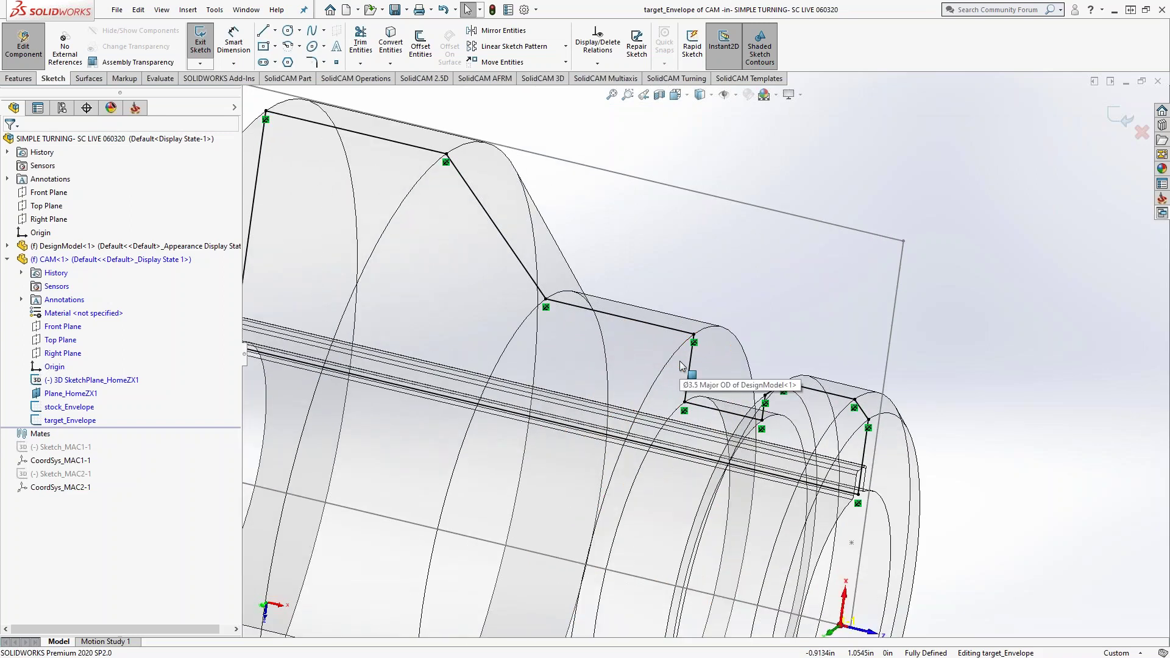
{"action": "scroll", "coordinate": [684, 363], "scroll_direction": "down", "scroll_amount": 3}
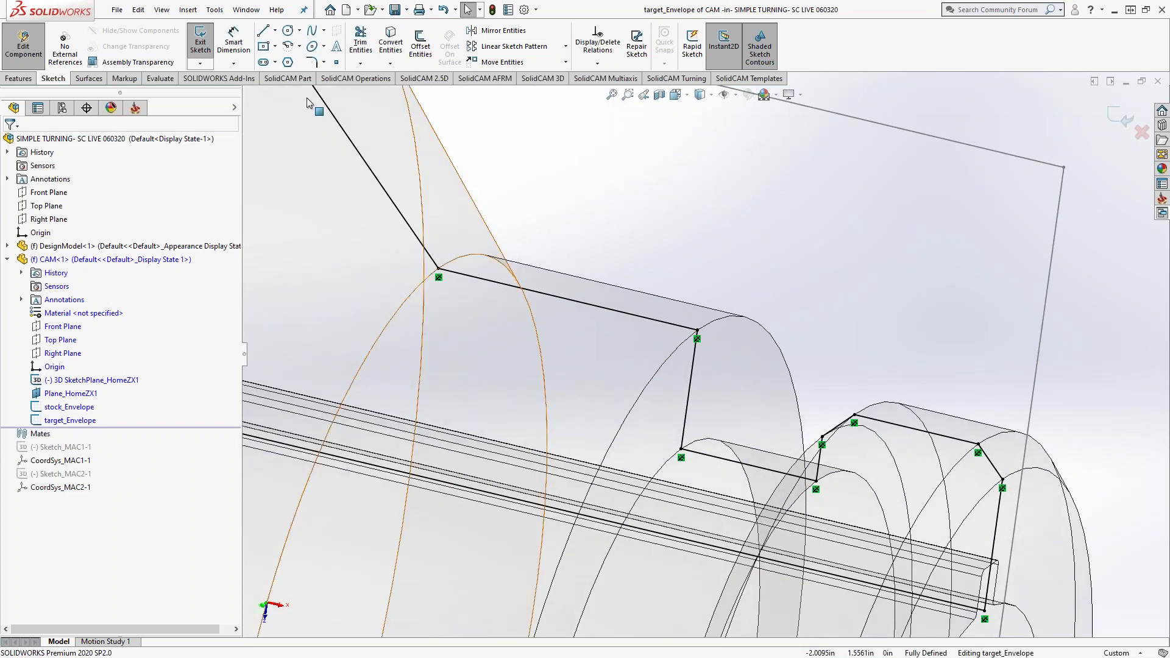
{"action": "left_click", "coordinate": [324, 62]}
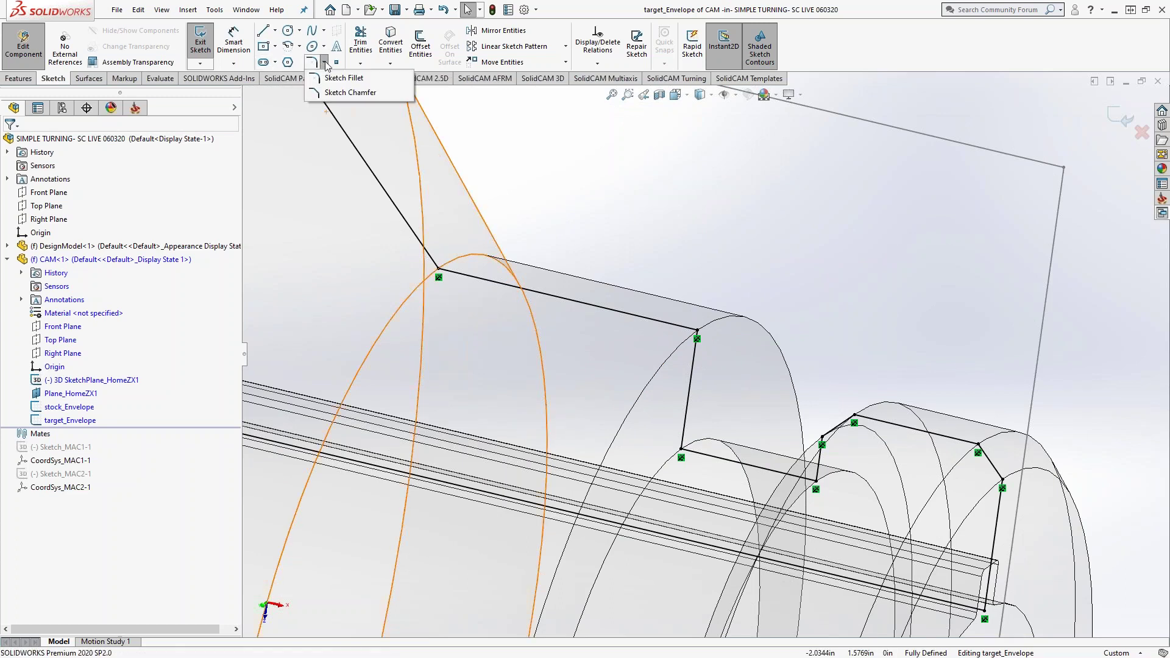
{"action": "left_click", "coordinate": [332, 92]}
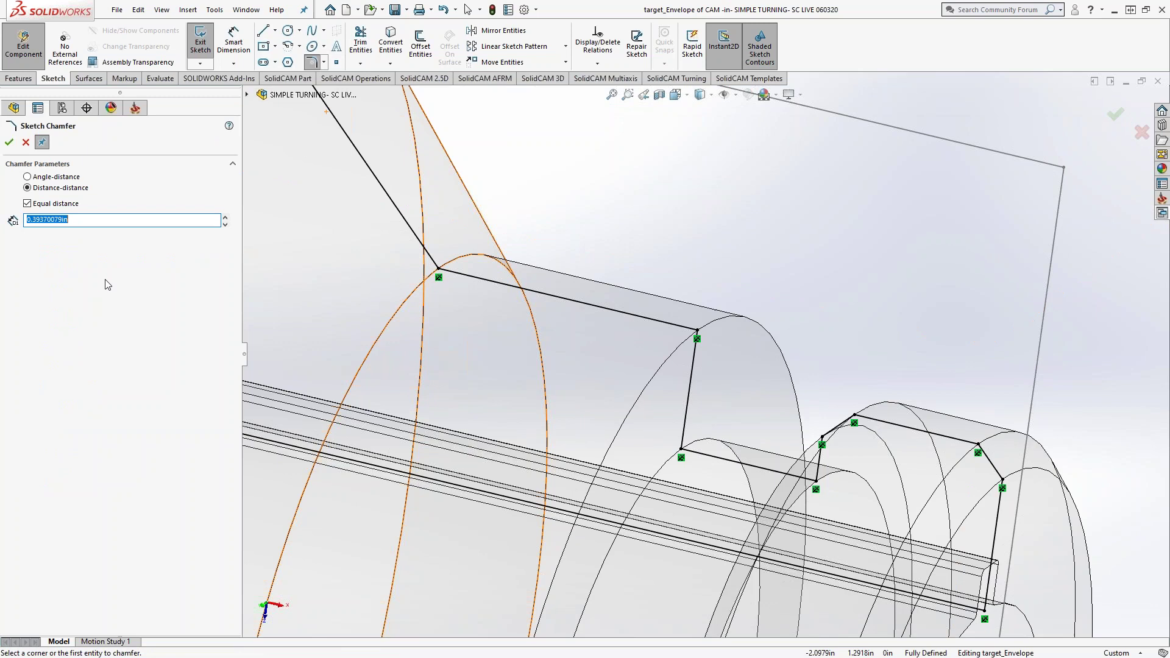
{"action": "type", "text": ".1"}
{"action": "left_click", "coordinate": [28, 177]}
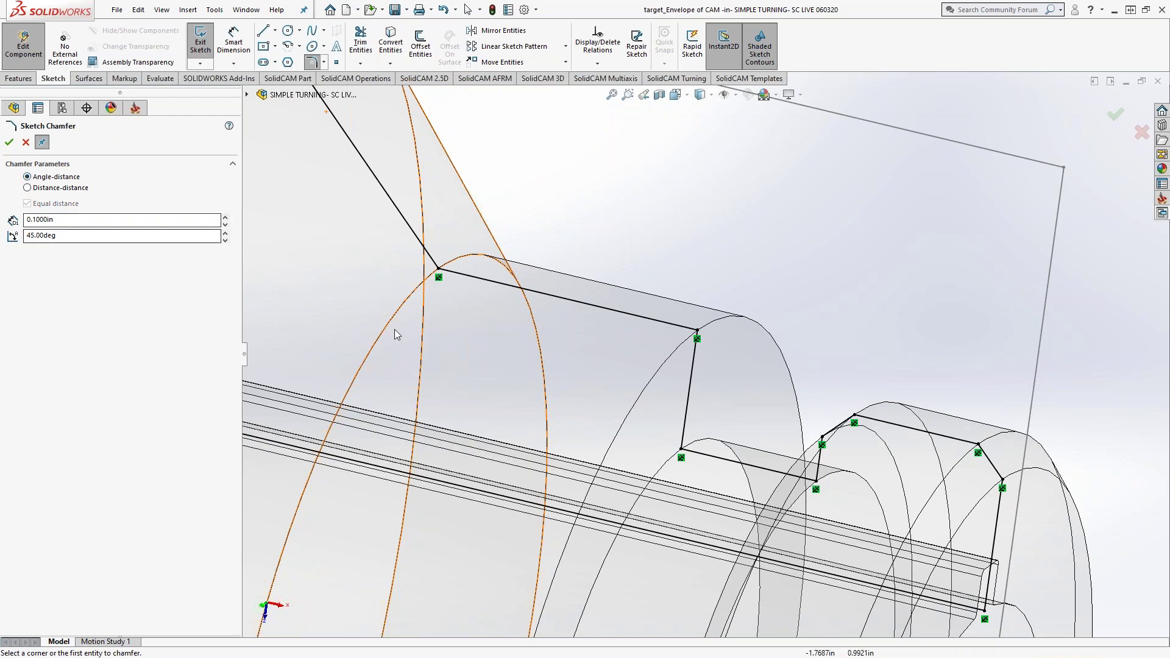
{"action": "left_click", "coordinate": [664, 323]}
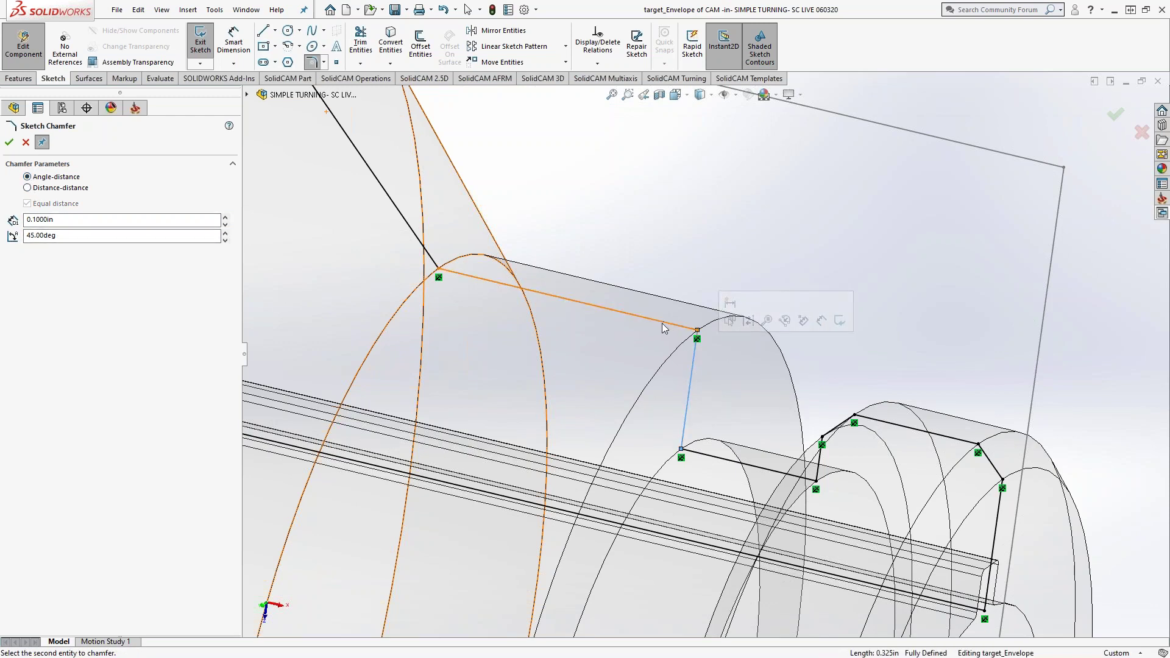
{"action": "left_click", "coordinate": [689, 390]}
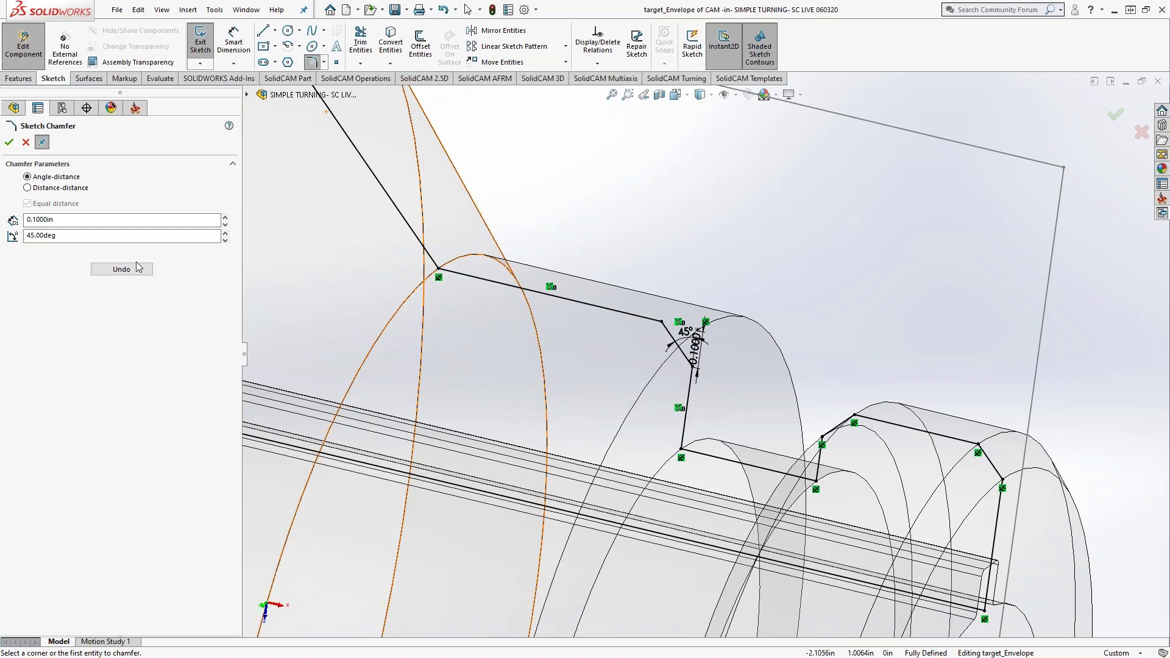
{"action": "left_click", "coordinate": [10, 143]}
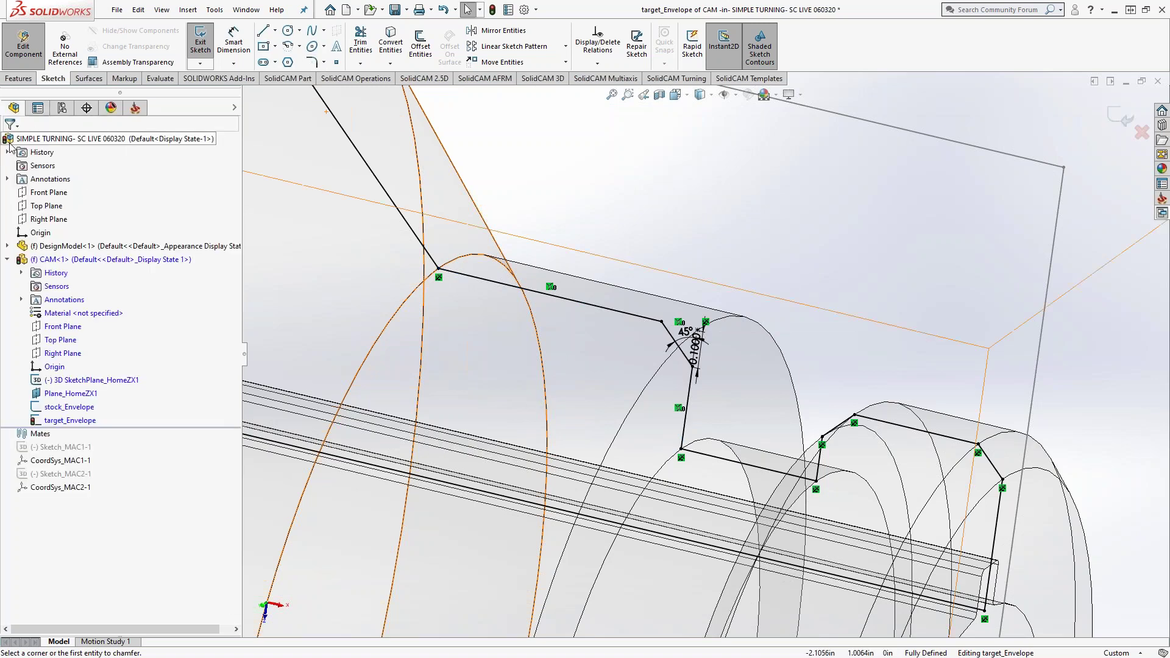
Step: Exit the envelope sketch and the component editing, and save the assembly
{"action": "left_click", "coordinate": [1120, 119]}
{"action": "left_click", "coordinate": [1121, 118]}
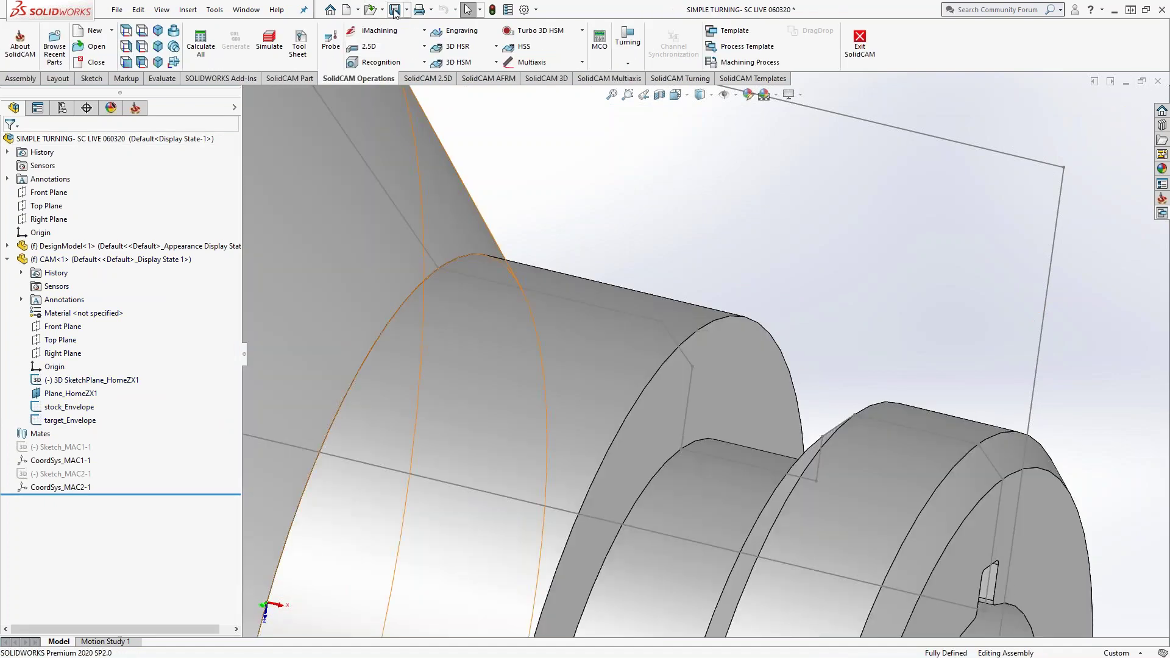
{"action": "left_click", "coordinate": [395, 9]}
{"action": "left_click", "coordinate": [245, 189]}
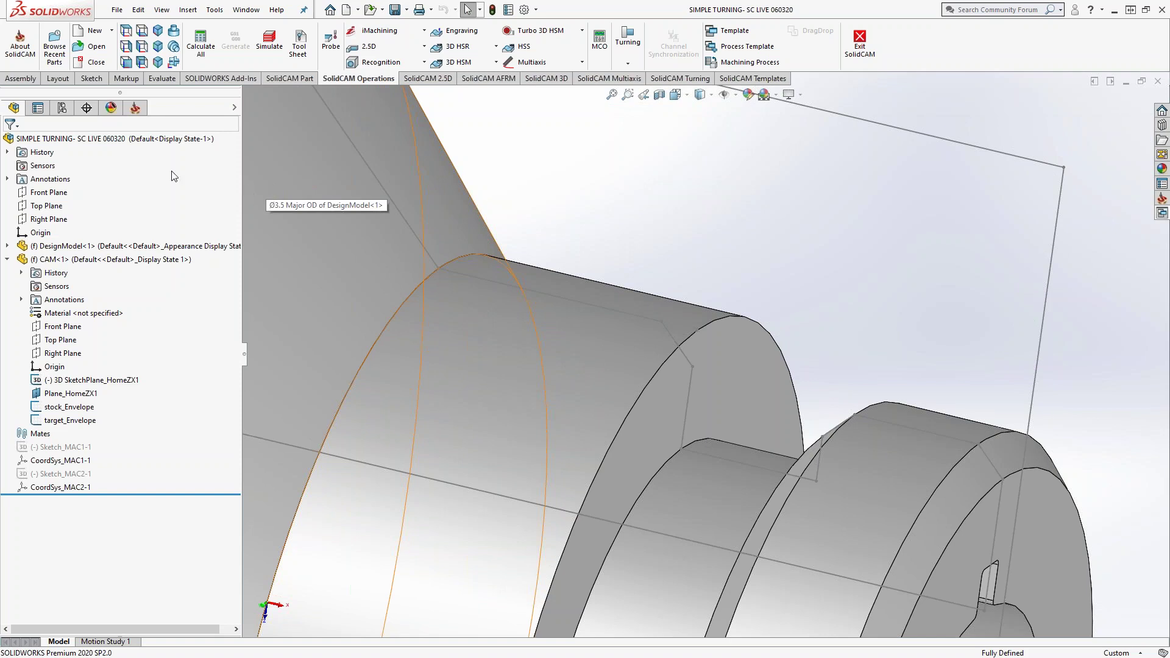
Step: Return to the CAM tree, import the target_Envelope sketch changes, and check the Target's associativity status
{"action": "left_click", "coordinate": [135, 108]}
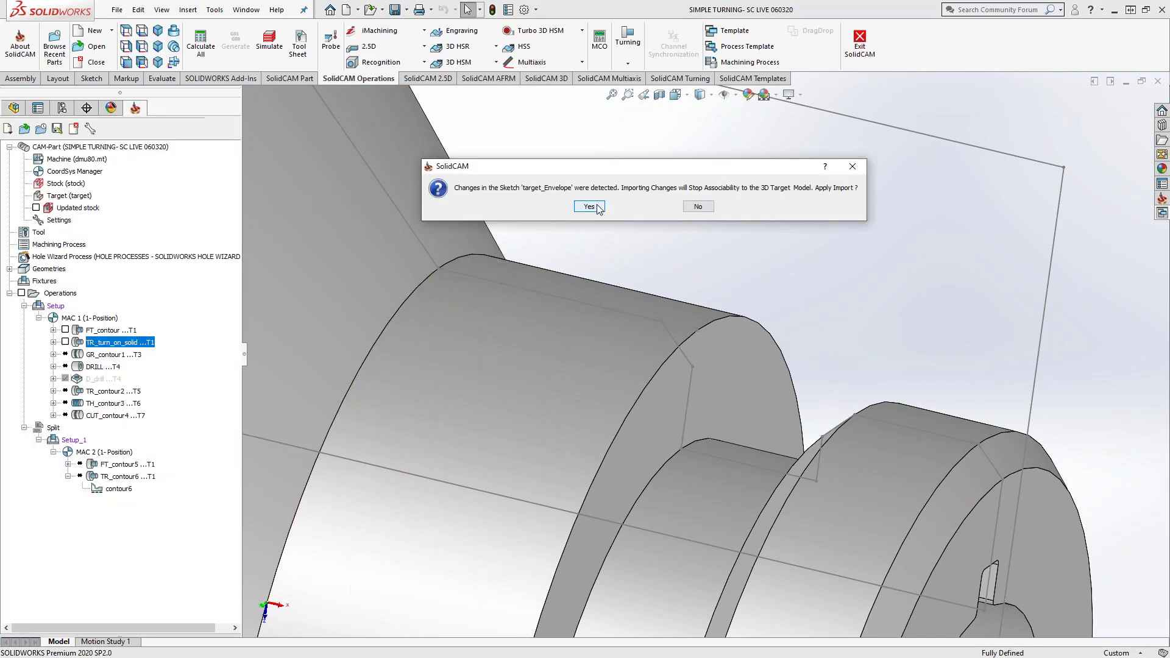
{"action": "left_click", "coordinate": [600, 207]}
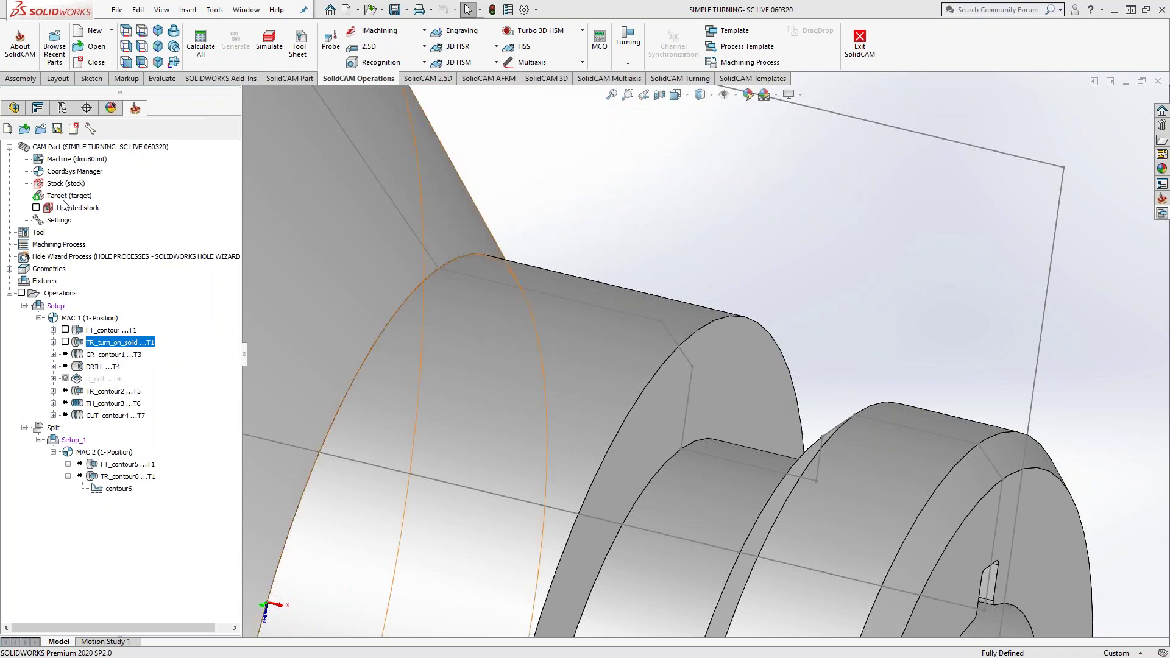
{"action": "mouse_move", "coordinate": [72, 201]}
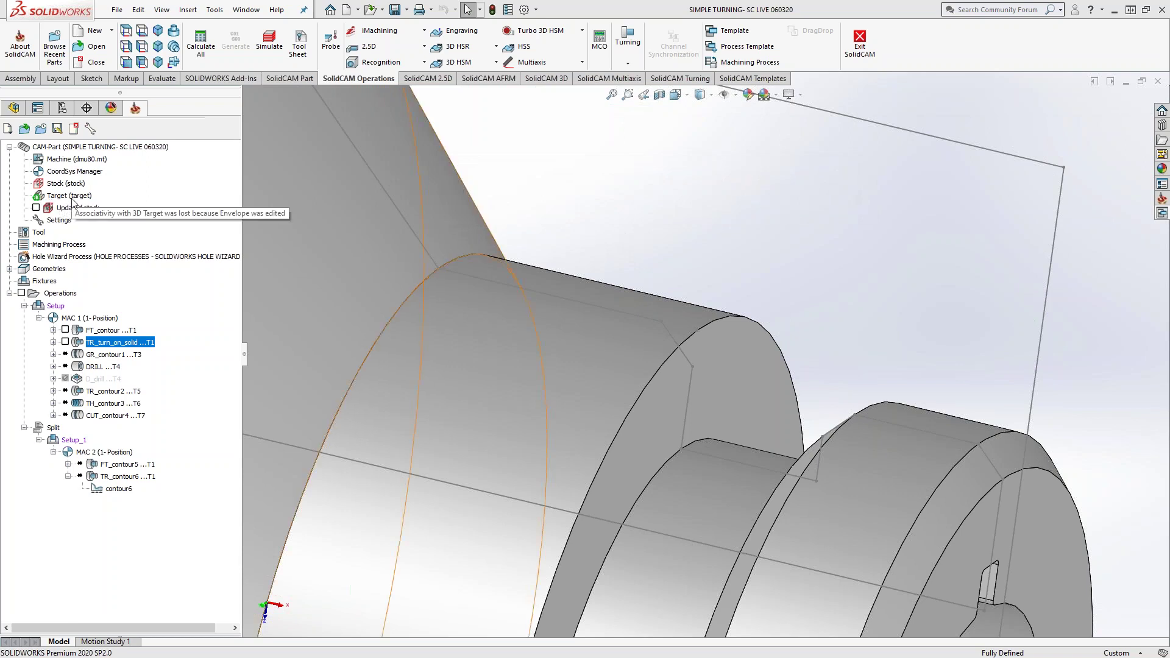
Step: Switch the geometry of TR_turn_on_solid from solid to wireframe and start defining a new geometry
{"action": "left_click", "coordinate": [53, 342]}
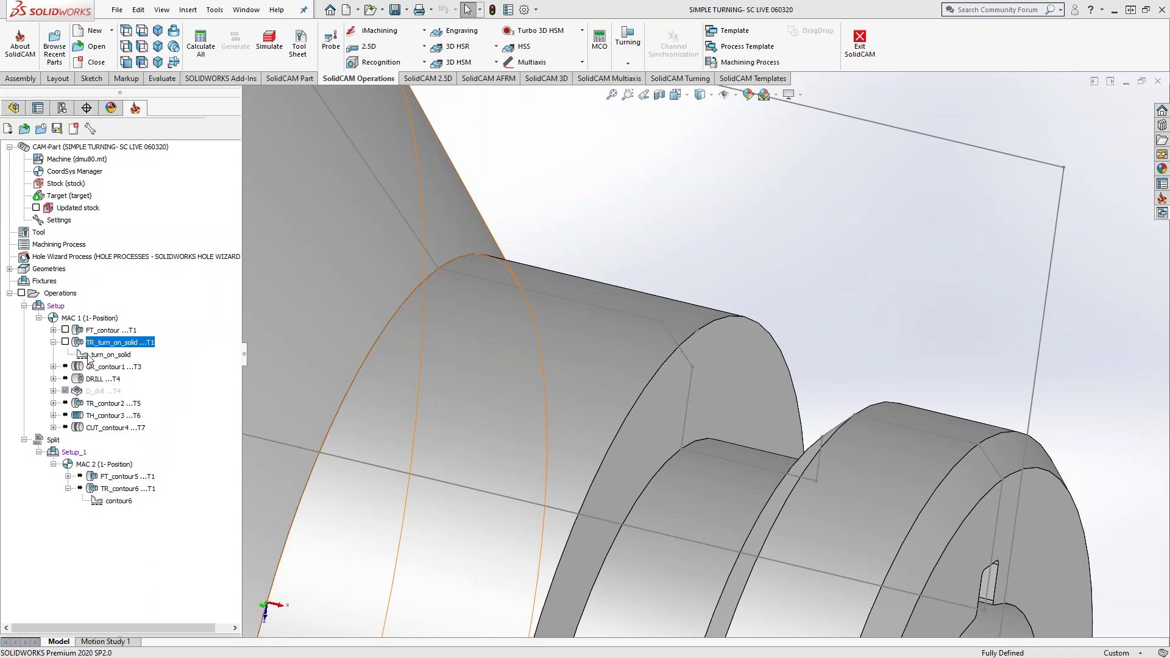
{"action": "left_click", "coordinate": [53, 342]}
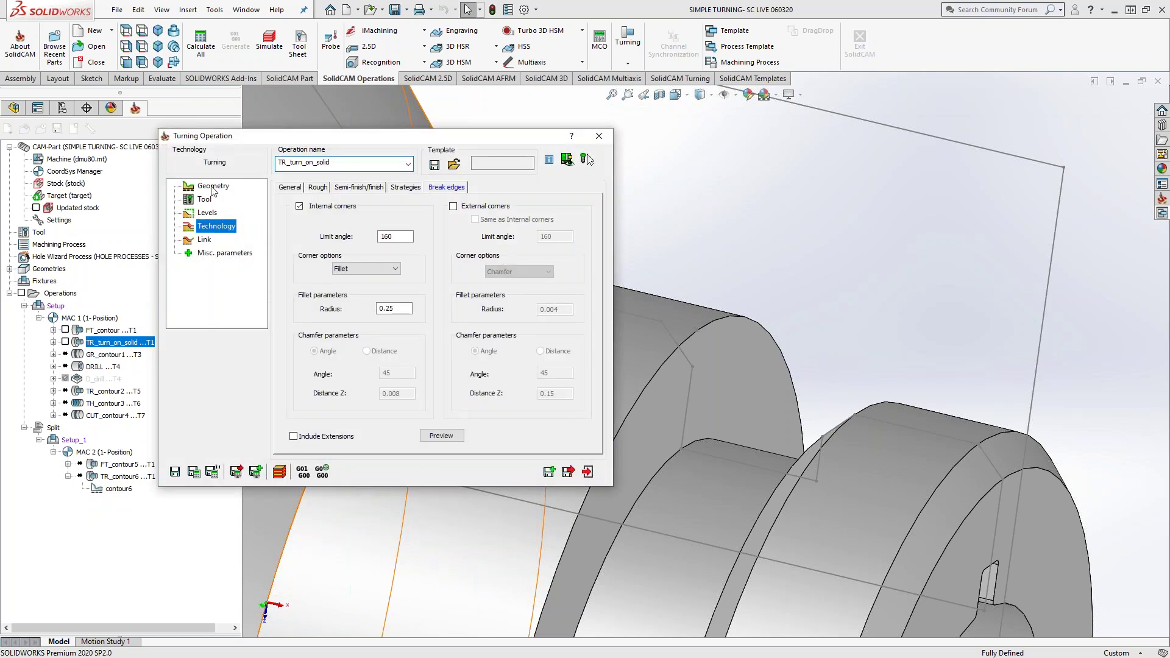
{"action": "left_click", "coordinate": [213, 186]}
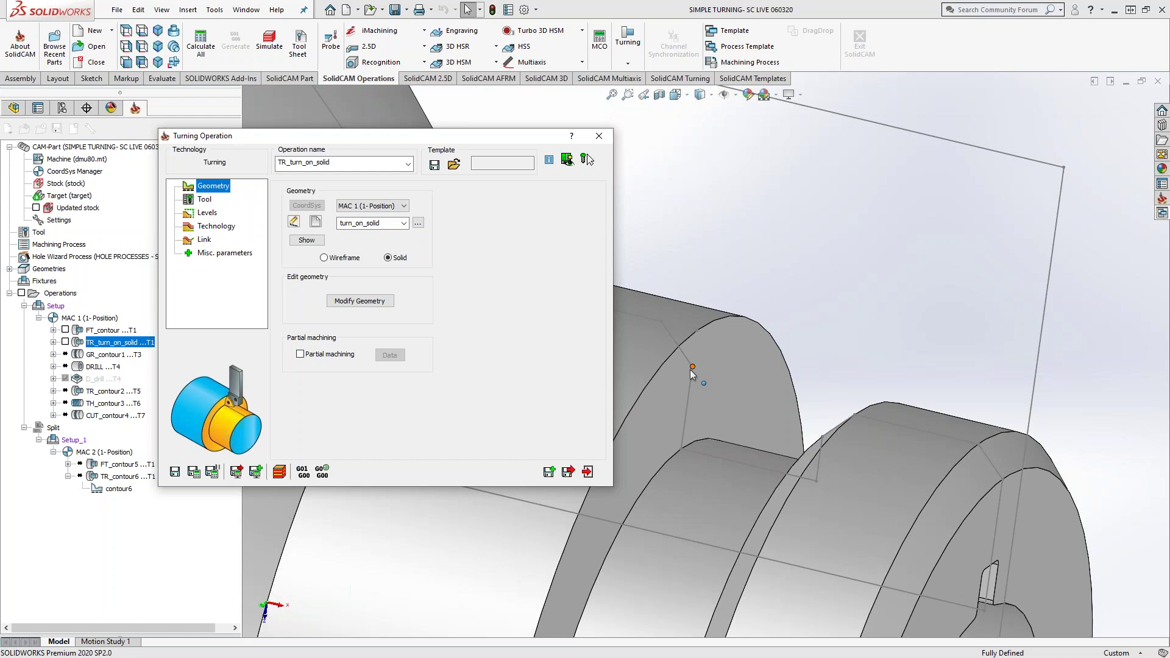
{"action": "left_click", "coordinate": [325, 258]}
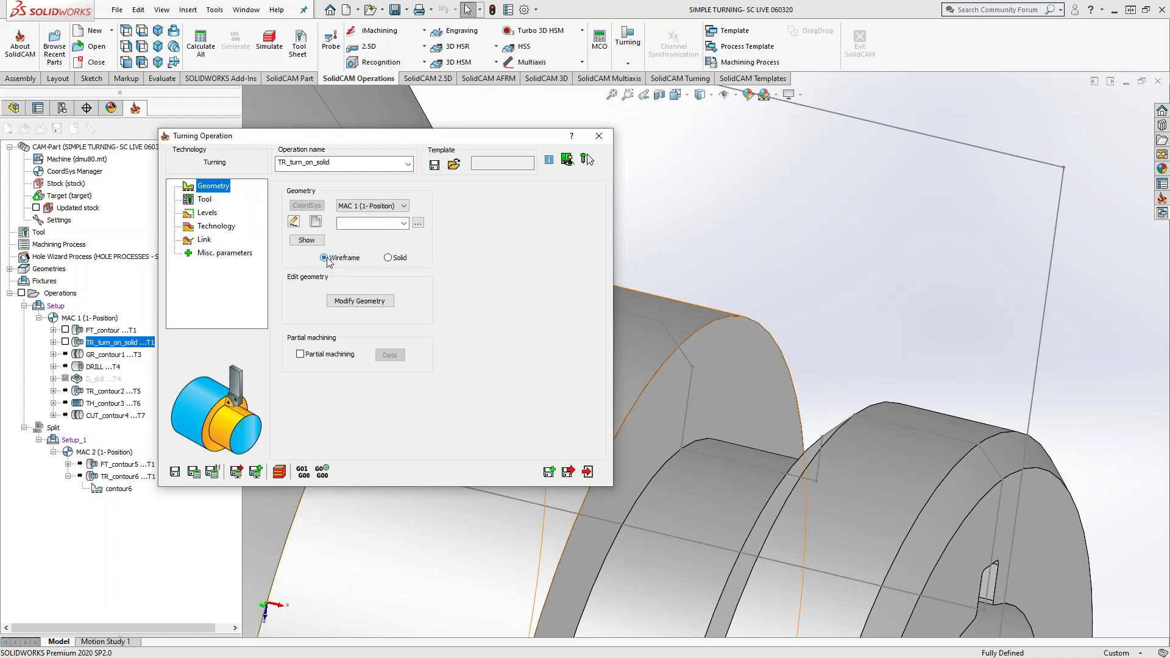
{"action": "left_click", "coordinate": [316, 222]}
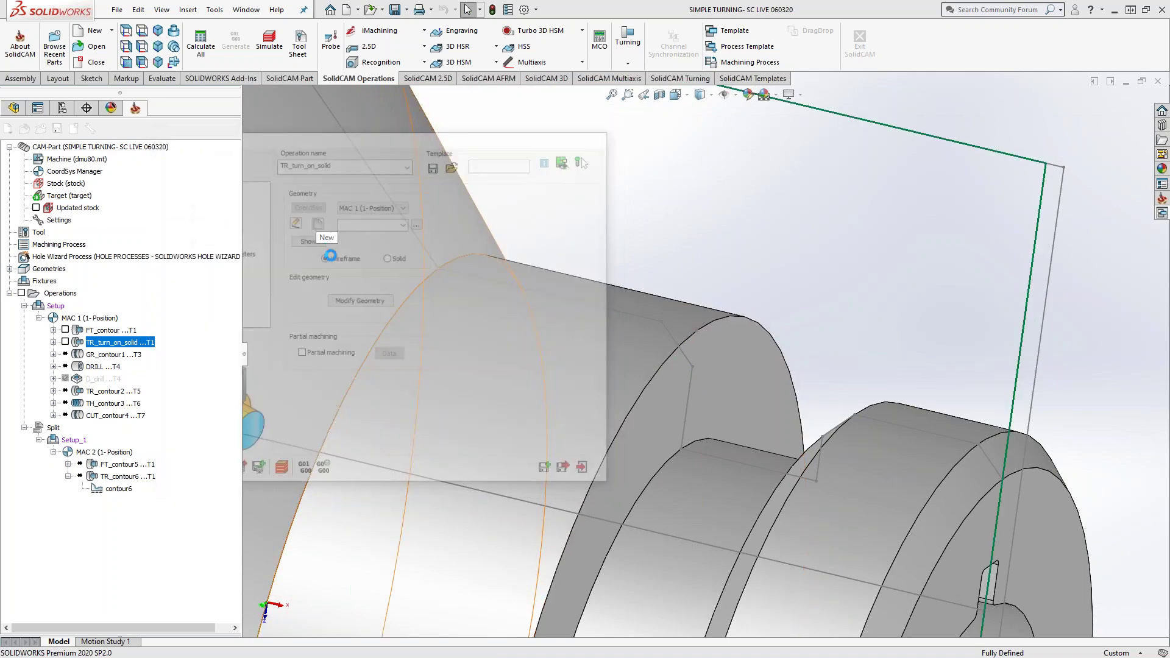
Step: Chain the edited envelope from the front chamfer through the new shoulder chamfer to the top of the cone, and accept the geometry
{"action": "mouse_move", "coordinate": [670, 359]}
{"action": "middle_mouse_down"}
{"action": "mouse_move", "coordinate": [650, 342]}
{"action": "mouse_move", "coordinate": [692, 358]}
{"action": "mouse_move", "coordinate": [683, 399]}
{"action": "middle_mouse_up"}
{"action": "left_click", "coordinate": [983, 468]}
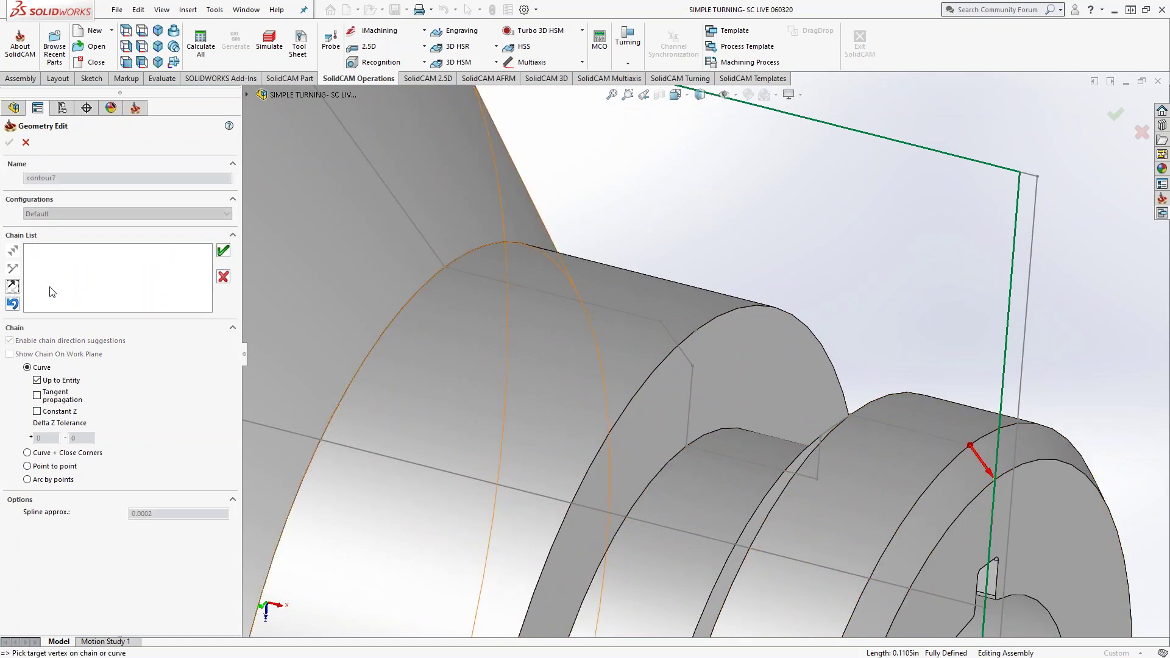
{"action": "scroll", "coordinate": [611, 473], "scroll_direction": "up", "scroll_amount": 3}
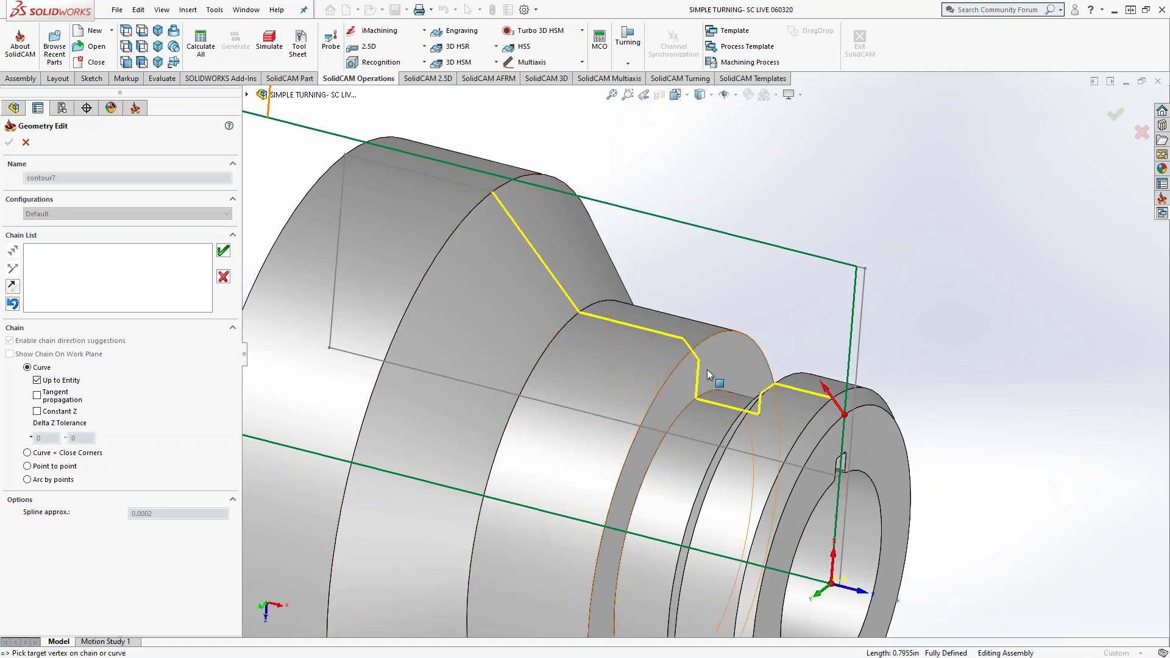
{"action": "mouse_move", "coordinate": [707, 369]}
{"action": "middle_mouse_down"}
{"action": "mouse_move", "coordinate": [744, 325]}
{"action": "mouse_move", "coordinate": [691, 364]}
{"action": "middle_mouse_up"}
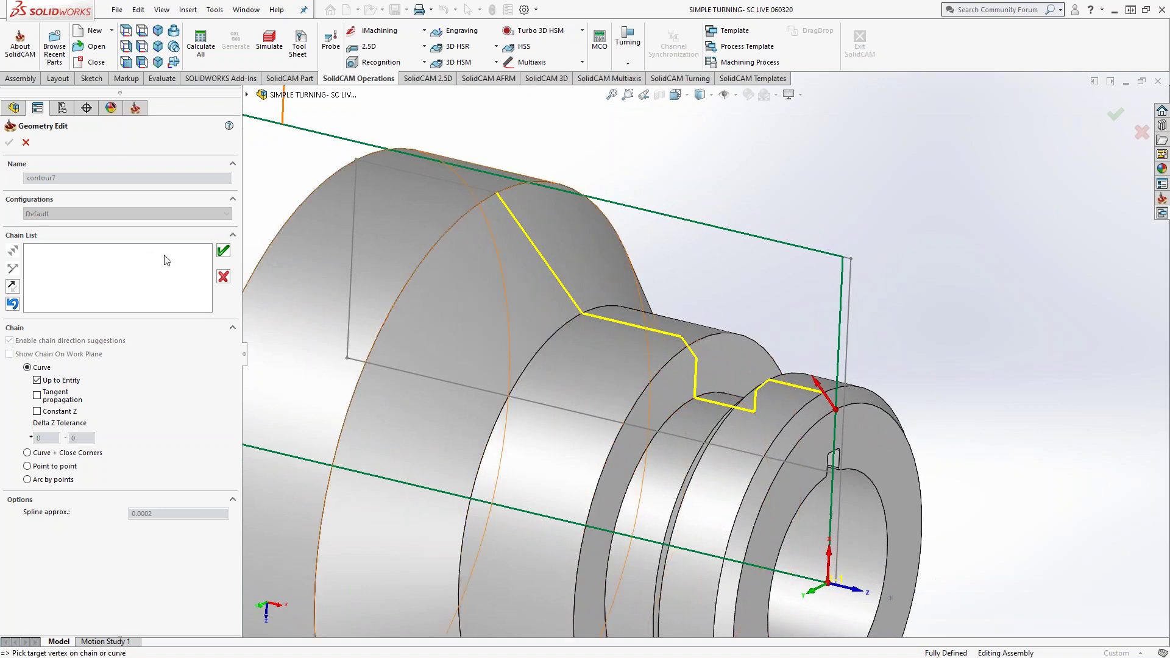
{"action": "left_click", "coordinate": [223, 250]}
{"action": "left_click", "coordinate": [9, 142]}
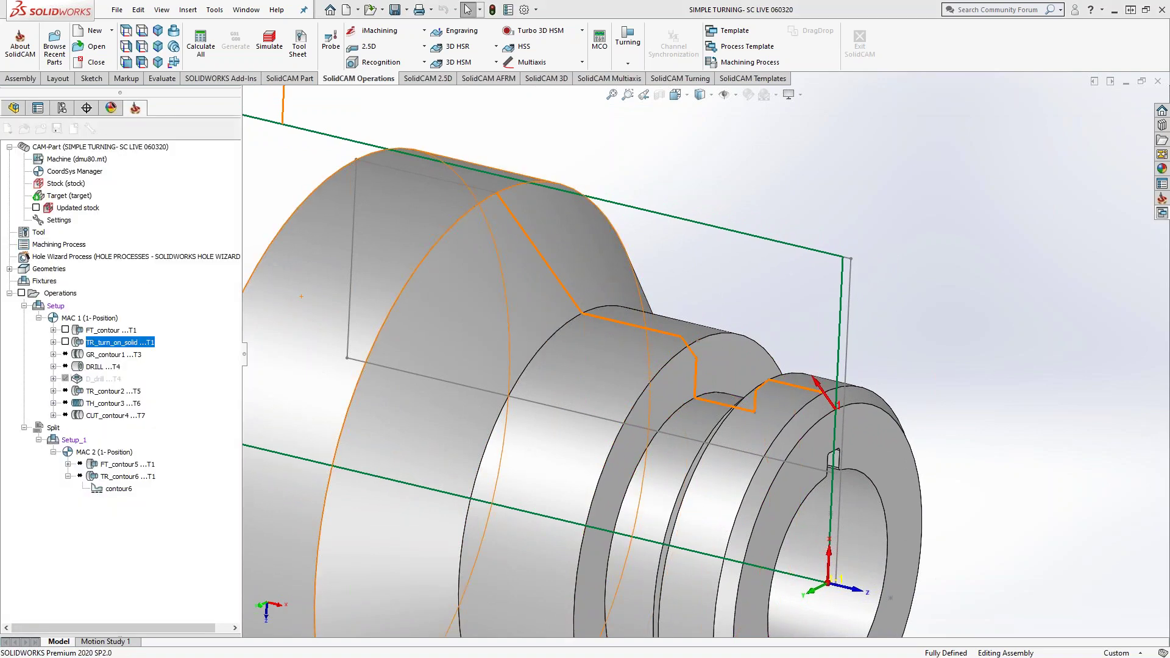
Step: Save and calculate the turning operation with the new contour, and inspect its toolpath at the front chamfer
{"action": "left_click", "coordinate": [194, 473]}
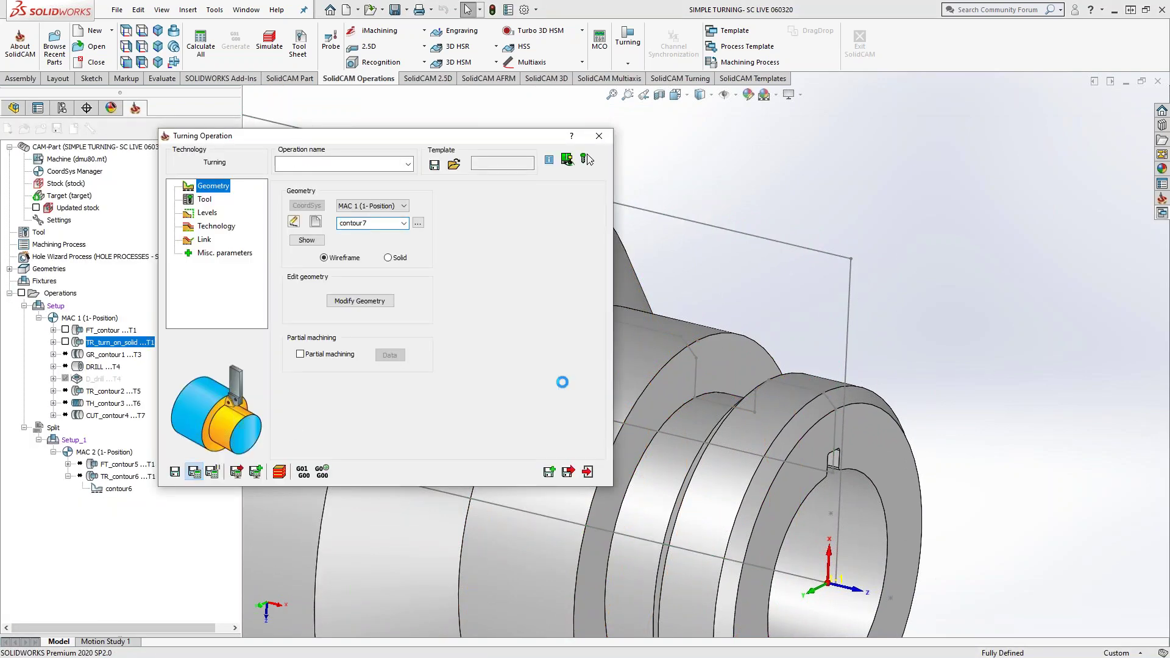
{"action": "mouse_move", "coordinate": [746, 390]}
{"action": "middle_mouse_down"}
{"action": "mouse_move", "coordinate": [767, 360]}
{"action": "mouse_move", "coordinate": [737, 379]}
{"action": "mouse_move", "coordinate": [745, 392]}
{"action": "middle_mouse_up"}
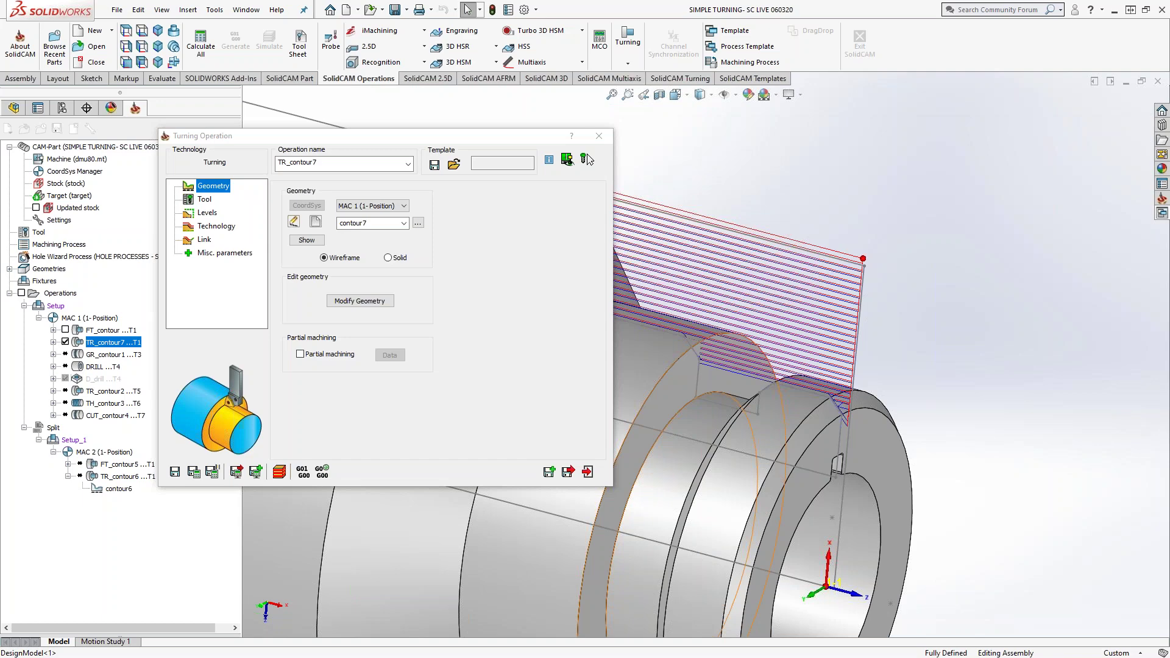
{"action": "scroll", "coordinate": [879, 438], "scroll_direction": "down", "scroll_amount": 5}
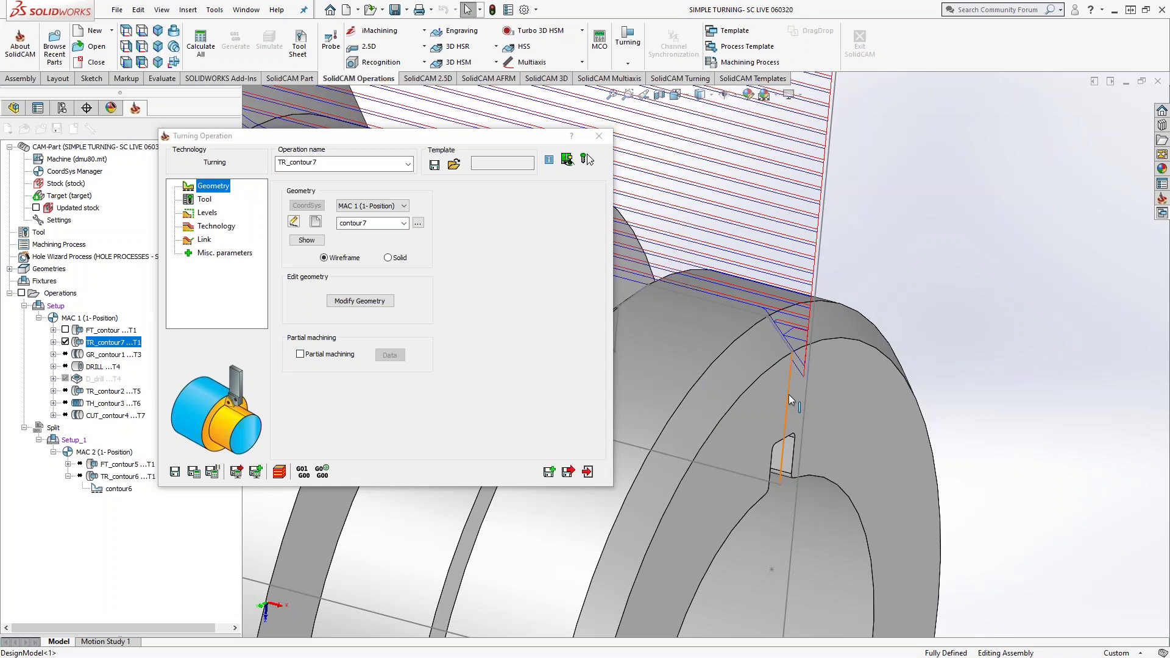
{"action": "left_click", "coordinate": [316, 223]}
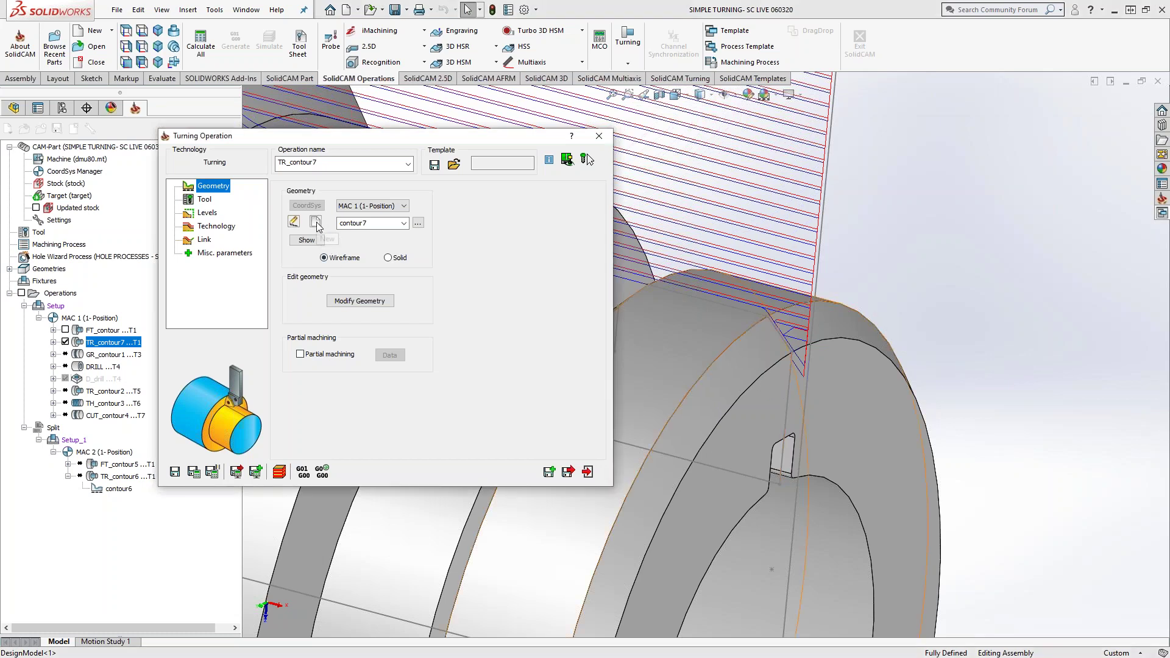
{"action": "left_click", "coordinate": [316, 223]}
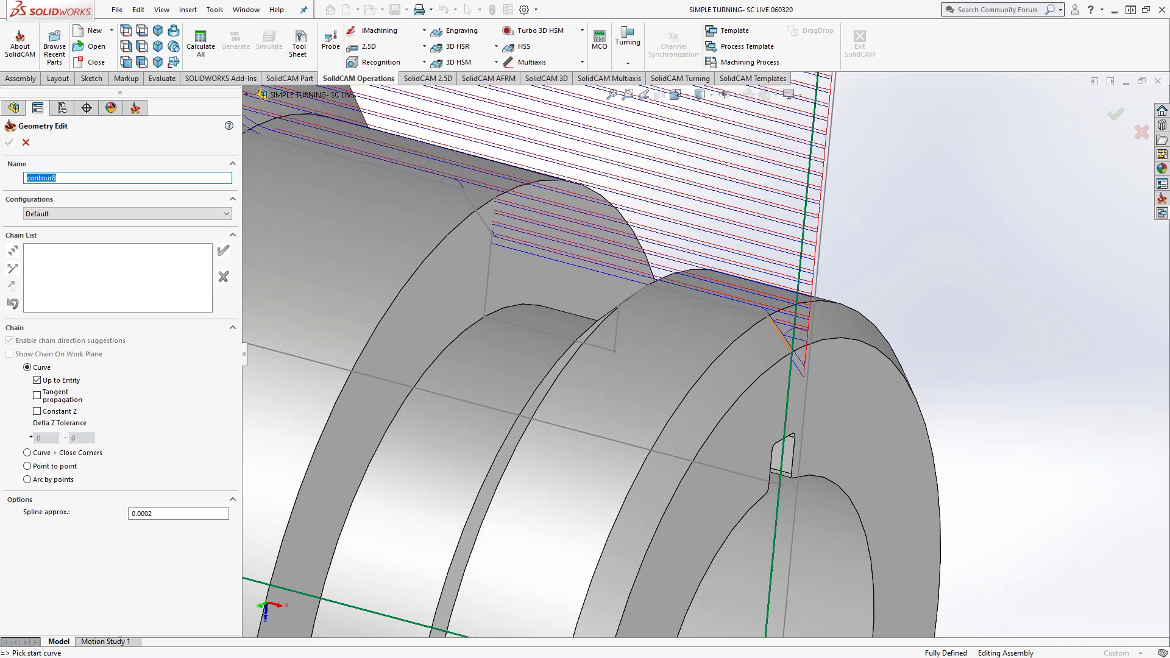
{"action": "scroll", "coordinate": [780, 335], "scroll_direction": "up", "scroll_amount": 4}
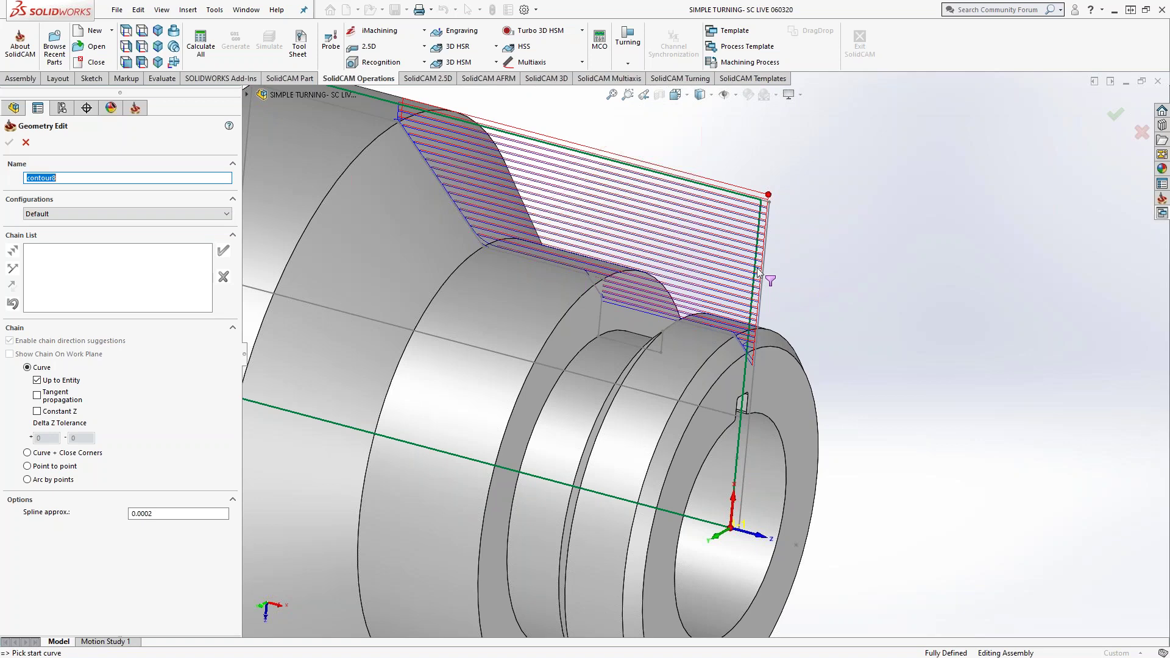
{"action": "left_click", "coordinate": [25, 142]}
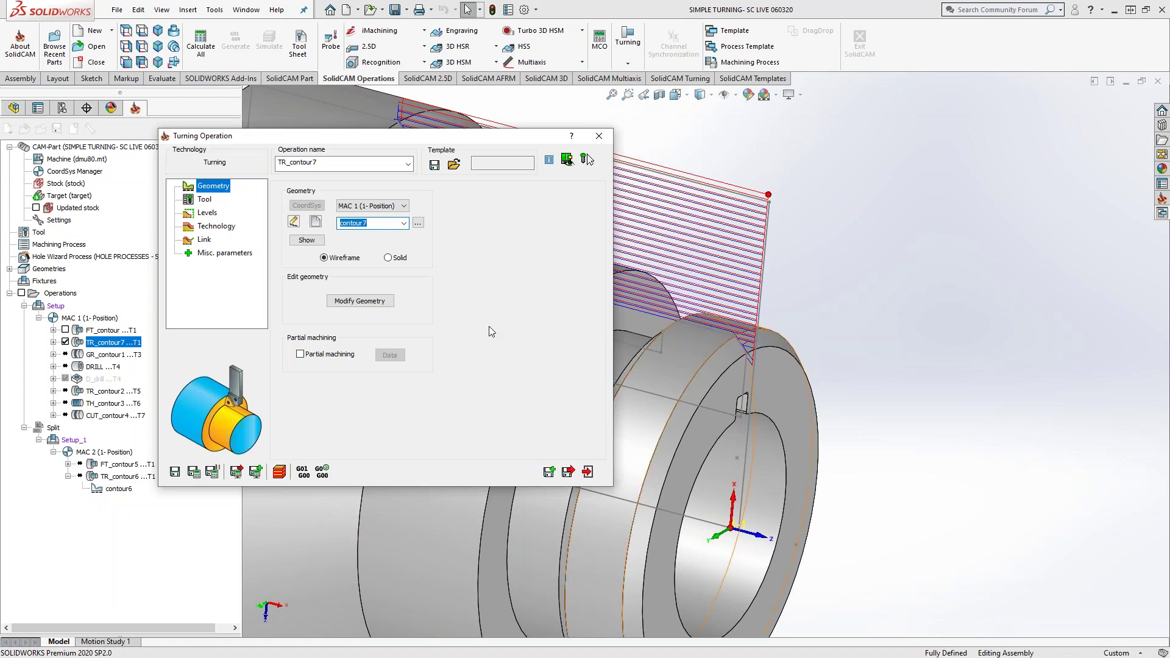
Step: Close the TR_contour7 operation, and synchronize and calculate the operations from GR_contour1 through FT_contour5
{"action": "left_click_drag", "start_coordinate": [519, 141], "coordinate": [384, 197]}
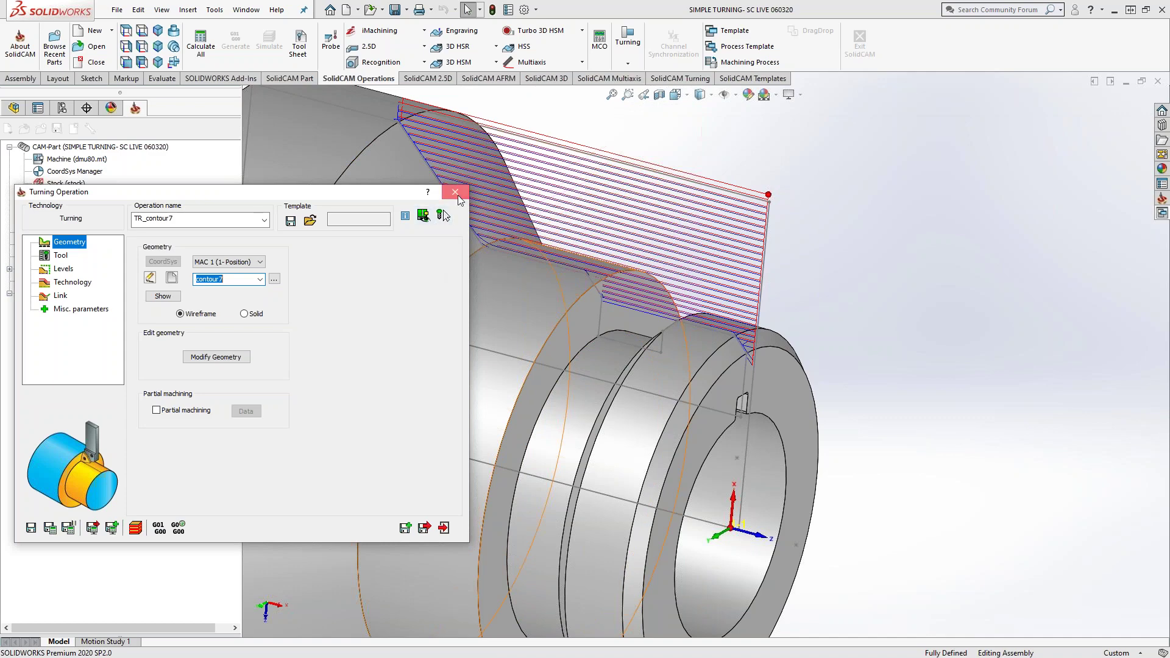
{"action": "left_click", "coordinate": [440, 216]}
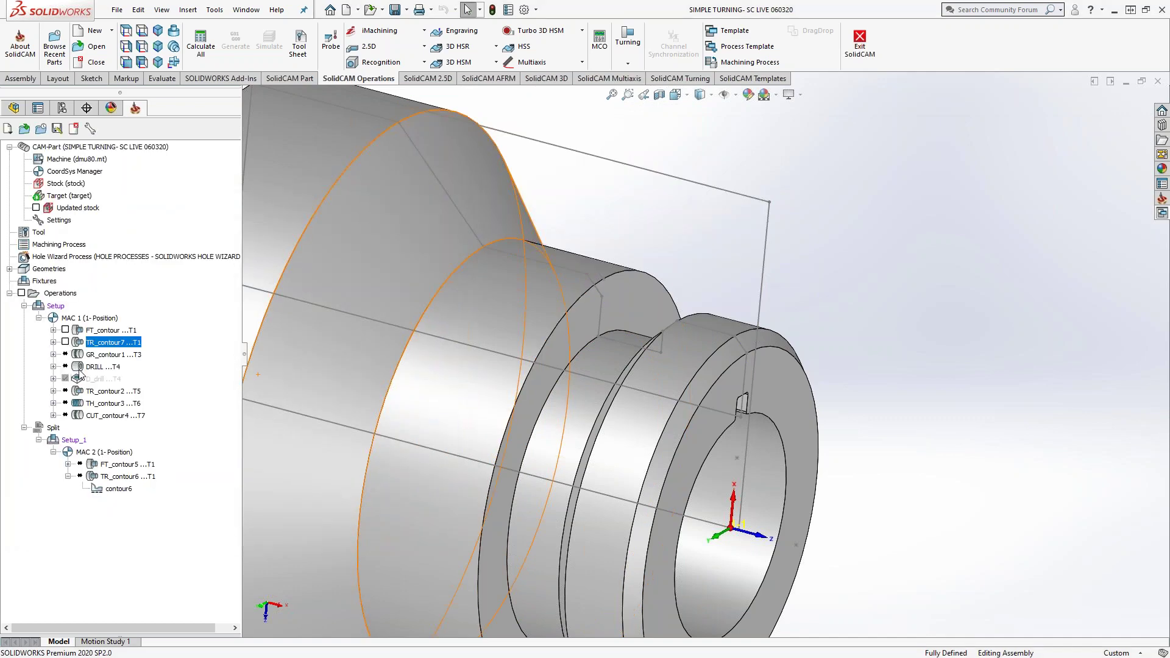
{"action": "left_click", "coordinate": [104, 354]}
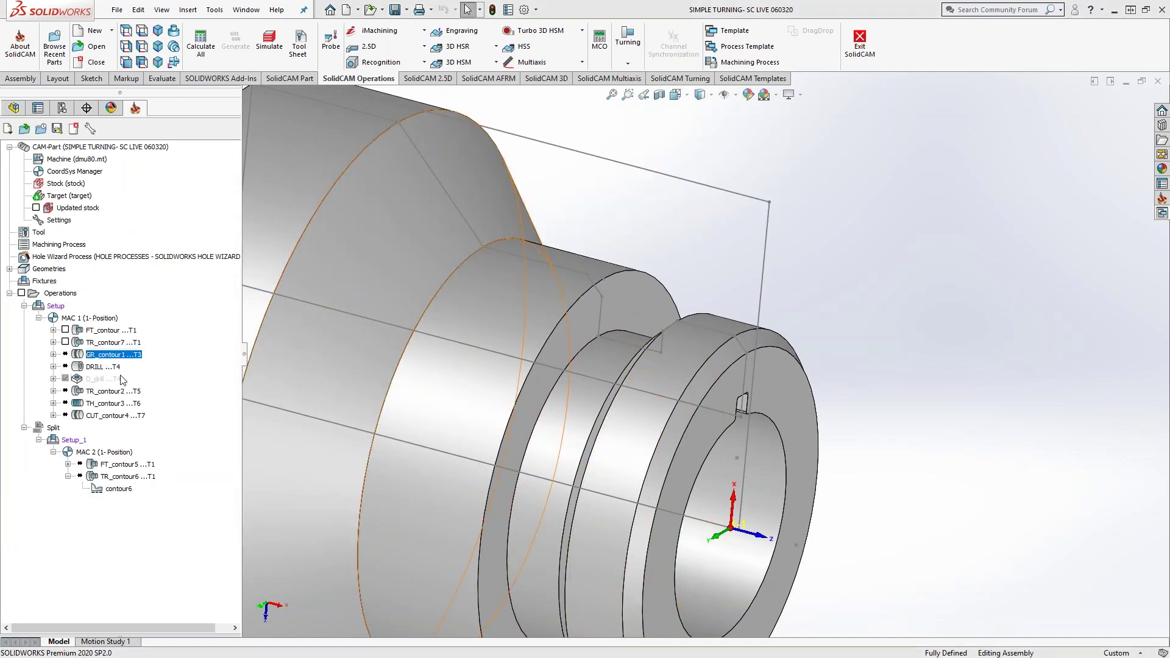
{"action": "left_click", "coordinate": [116, 465], "text": "shift"}
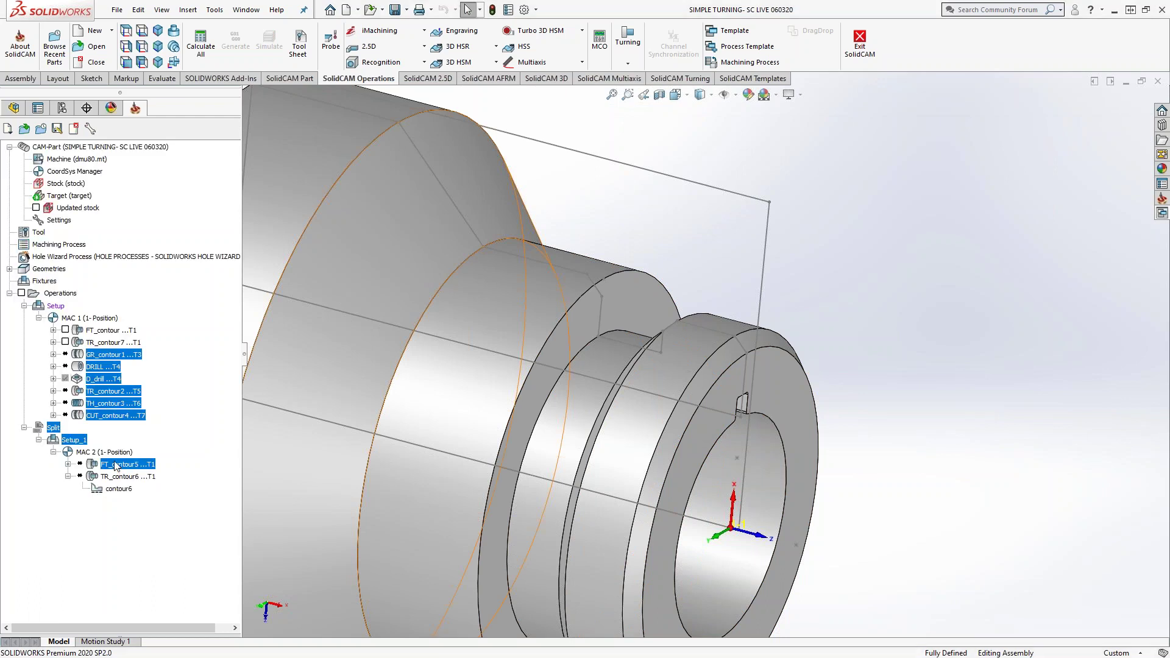
{"action": "right_click", "coordinate": [117, 465]}
{"action": "mouse_move", "coordinate": [212, 335]}
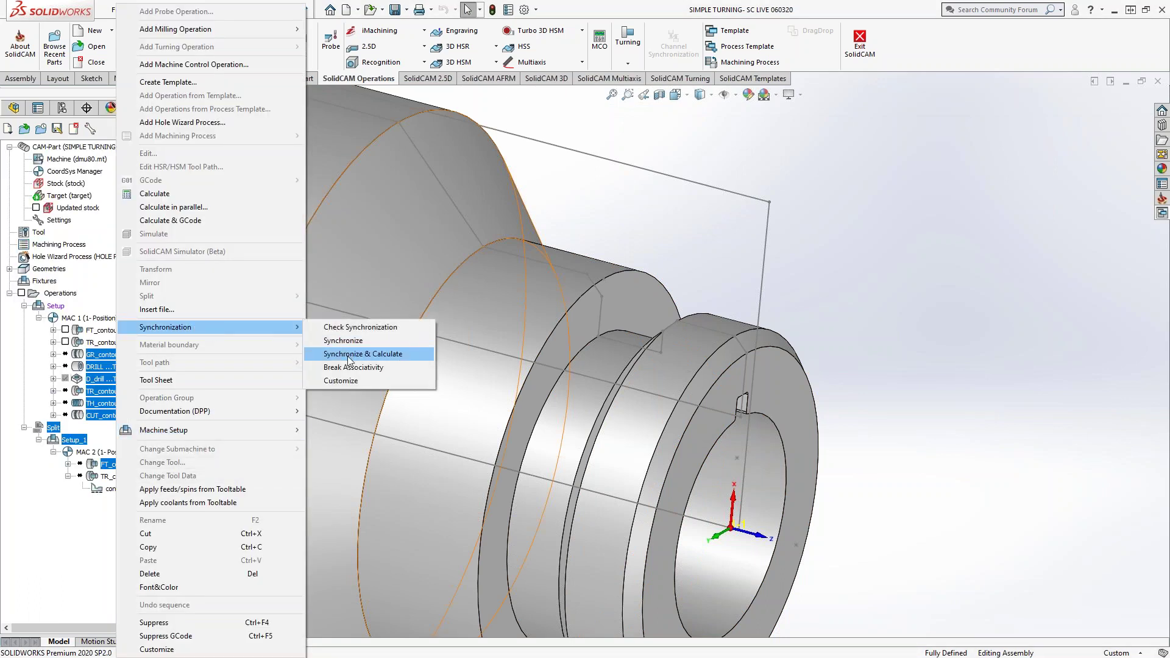
{"action": "left_click", "coordinate": [349, 354]}
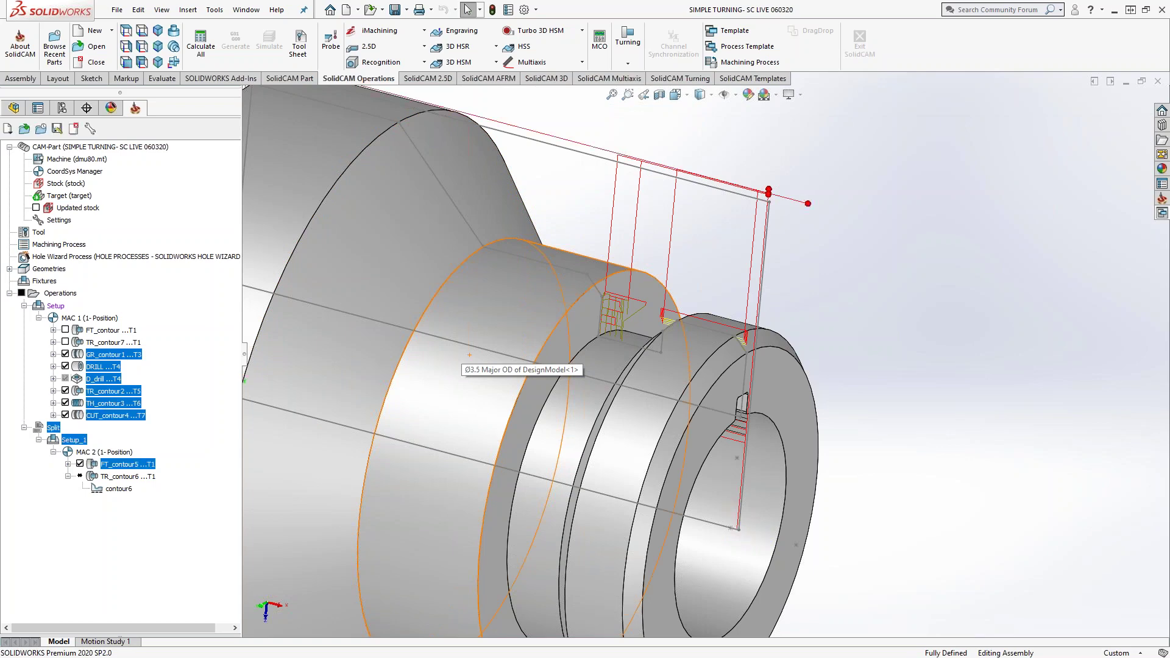
Step: Hide all operation toolpaths, and open the second-side TR_contour6 operation to check its current contour geometry
{"action": "middle_click_drag", "start_coordinate": [527, 399], "coordinate": [751, 460]}
{"action": "scroll", "coordinate": [750, 459], "scroll_direction": "up", "scroll_amount": 3}
{"action": "scroll", "coordinate": [751, 459], "scroll_direction": "down", "scroll_amount": 6}
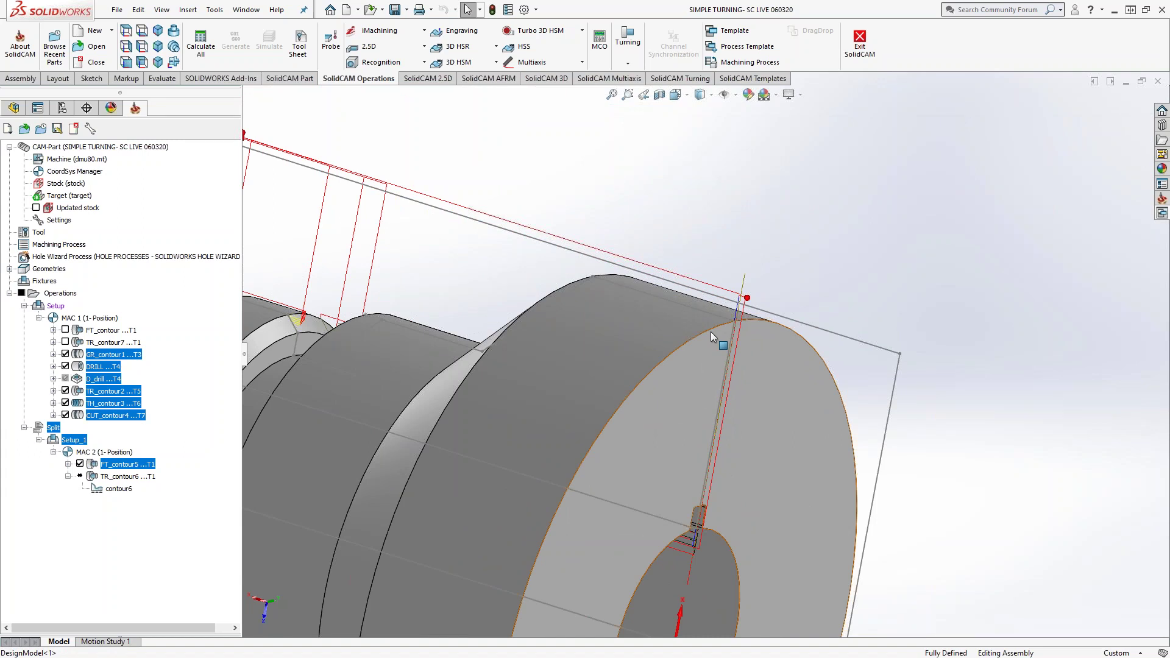
{"action": "left_click", "coordinate": [21, 294]}
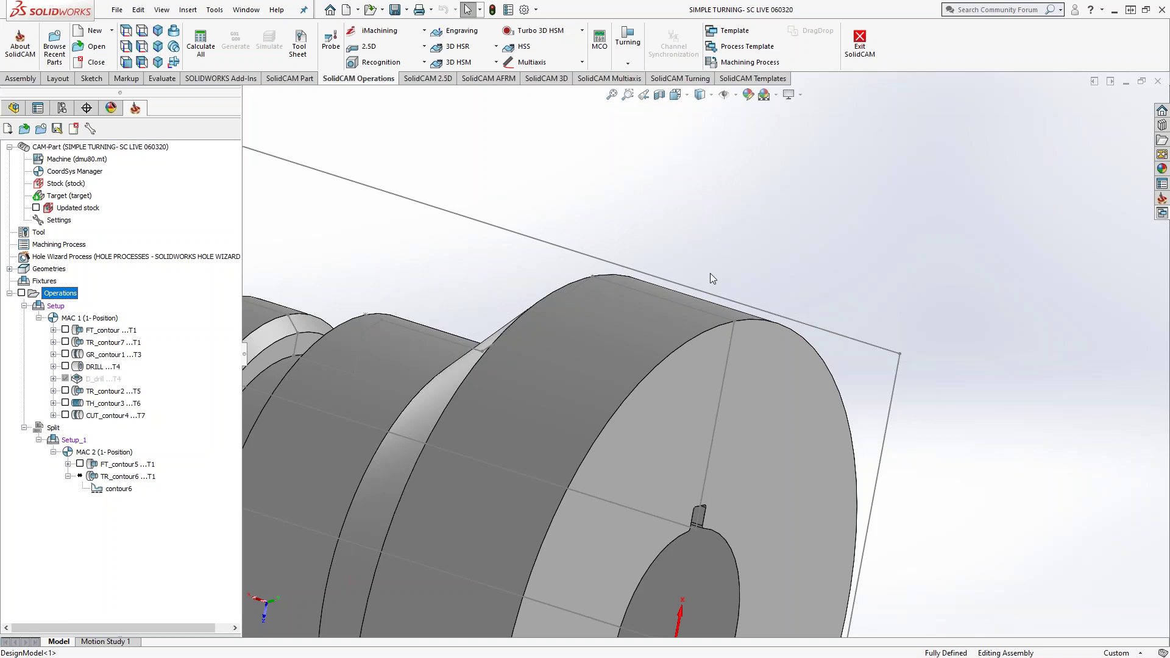
{"action": "left_click", "coordinate": [68, 476]}
{"action": "left_click", "coordinate": [117, 479]}
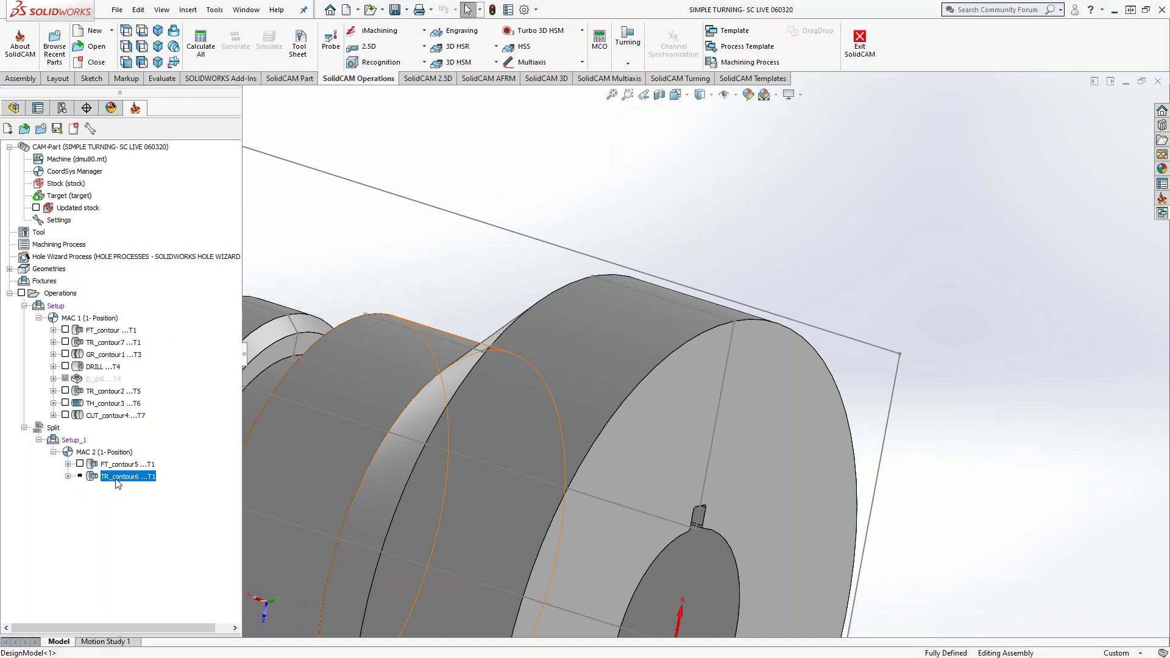
{"action": "double_click", "coordinate": [115, 480]}
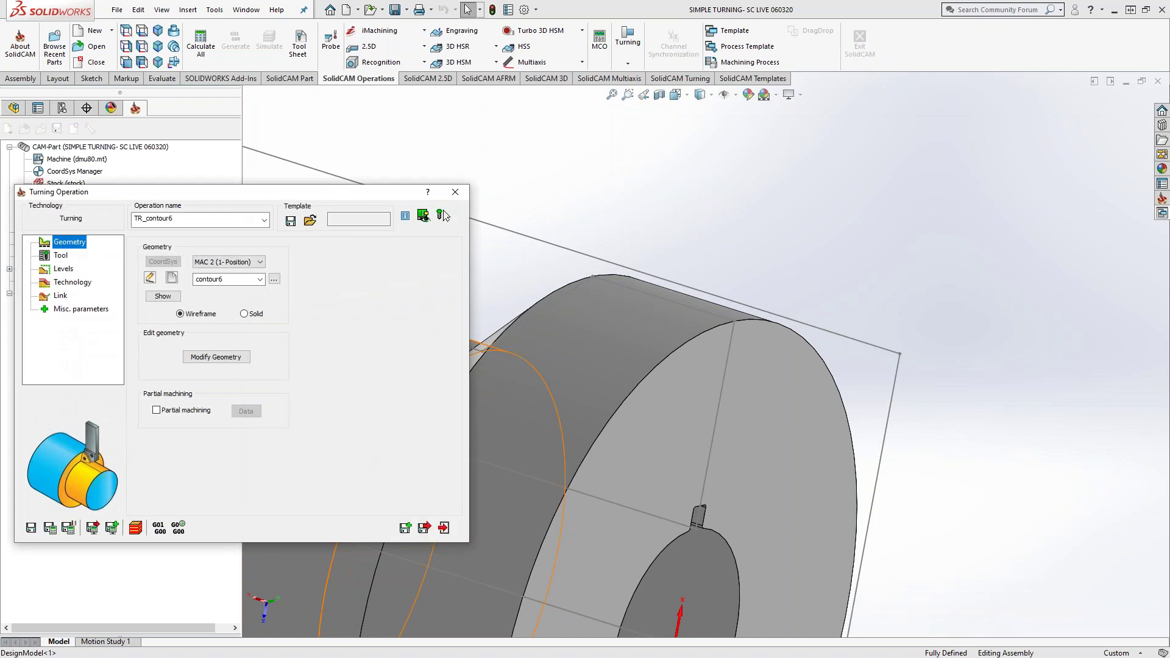
{"action": "left_click", "coordinate": [163, 297]}
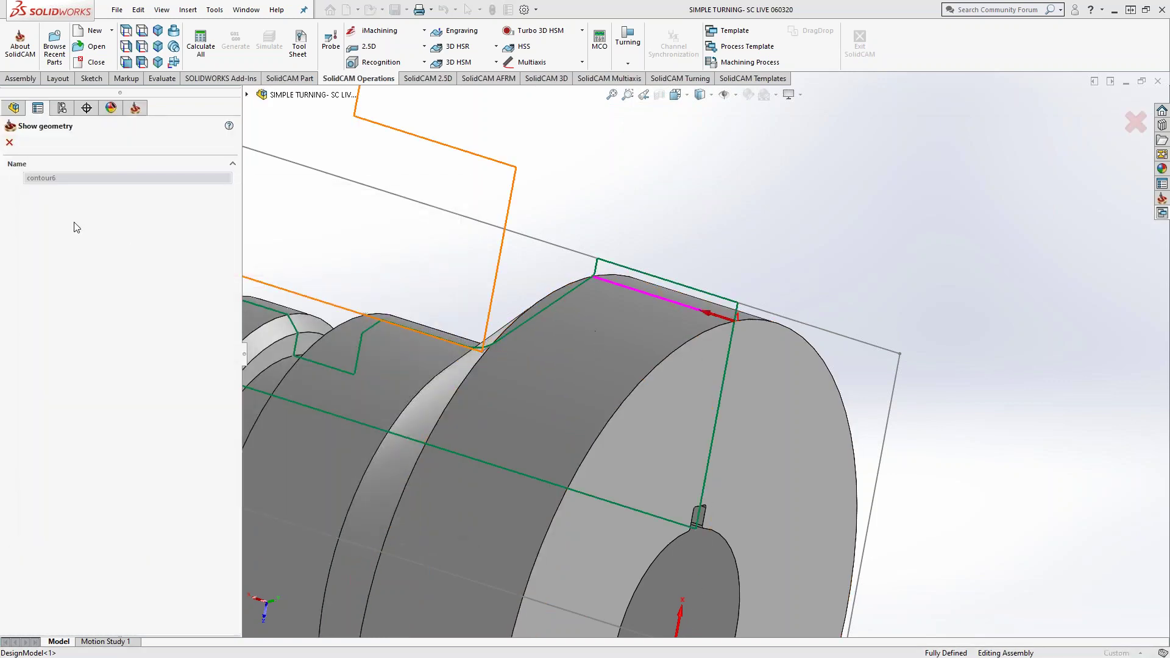
{"action": "left_click", "coordinate": [11, 145]}
Step: Define a new wireframe geometry for the operation, chaining the back face line and the large outer diameter line, and accept it
{"action": "left_click", "coordinate": [173, 277]}
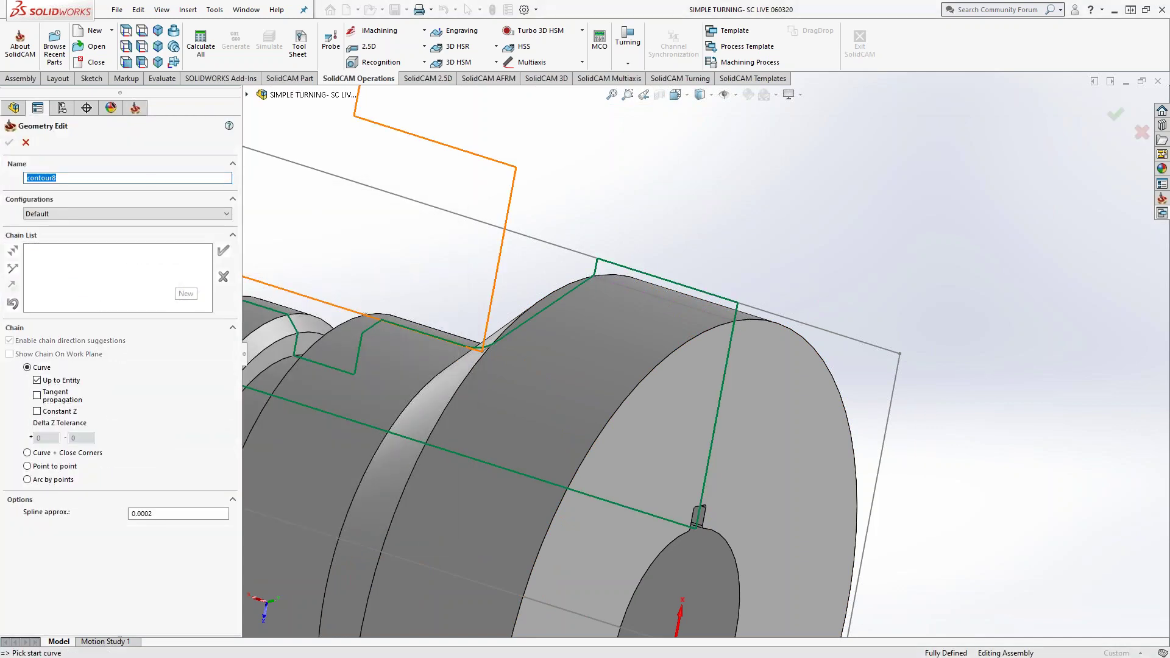
{"action": "left_click", "coordinate": [713, 435]}
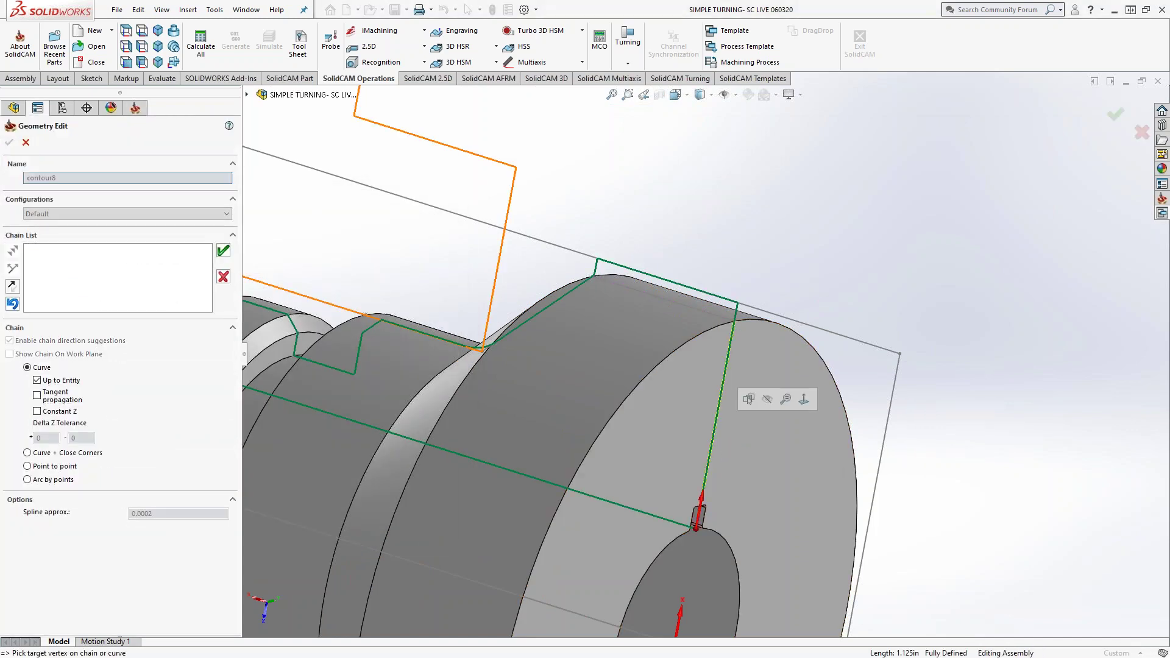
{"action": "left_click", "coordinate": [717, 319]}
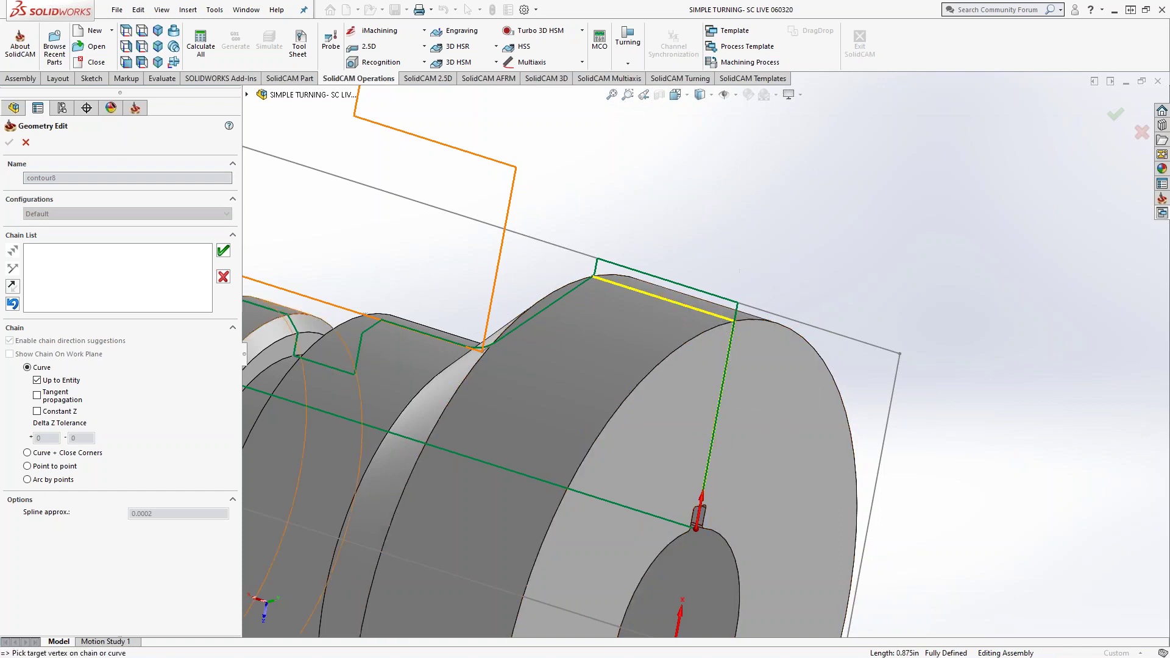
{"action": "left_click", "coordinate": [223, 251]}
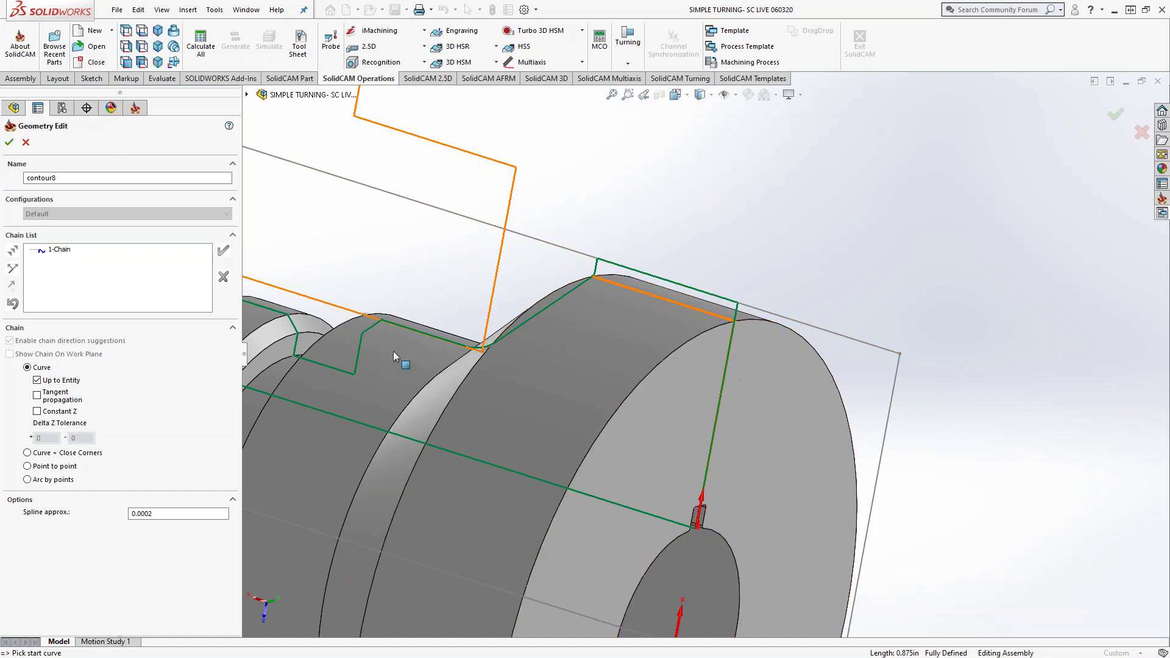
{"action": "left_click", "coordinate": [9, 142]}
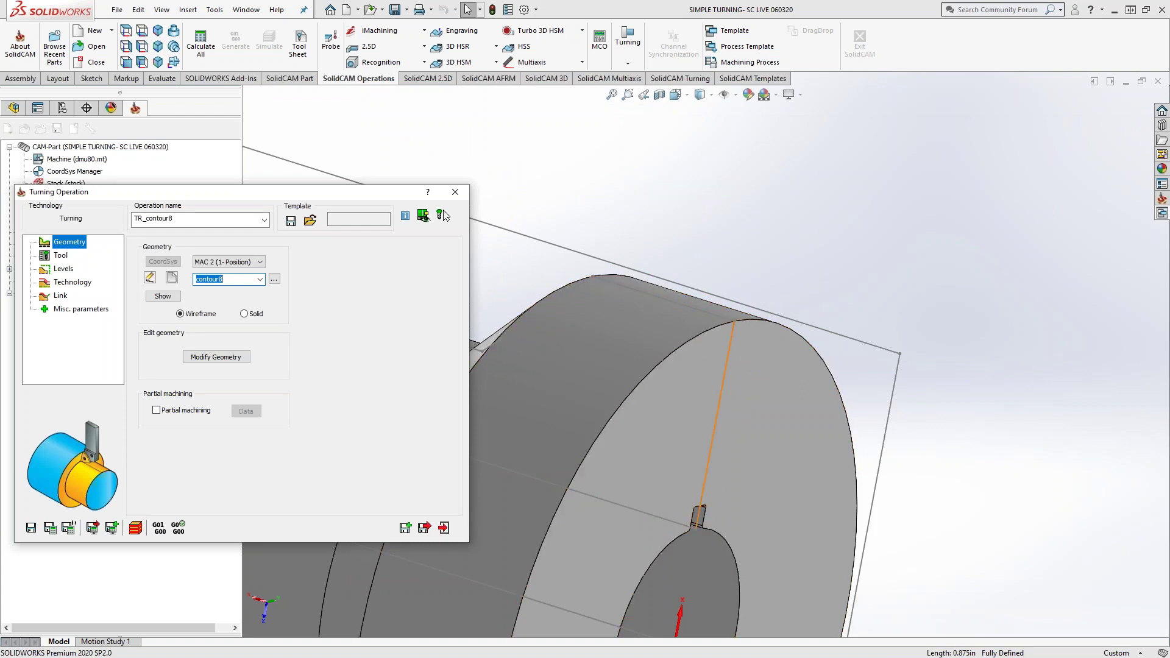
Step: Modify the chain without auto-extending its start to stock, and trim its start by -1.097 to a point just inside the face's outer corner
{"action": "left_click", "coordinate": [210, 357]}
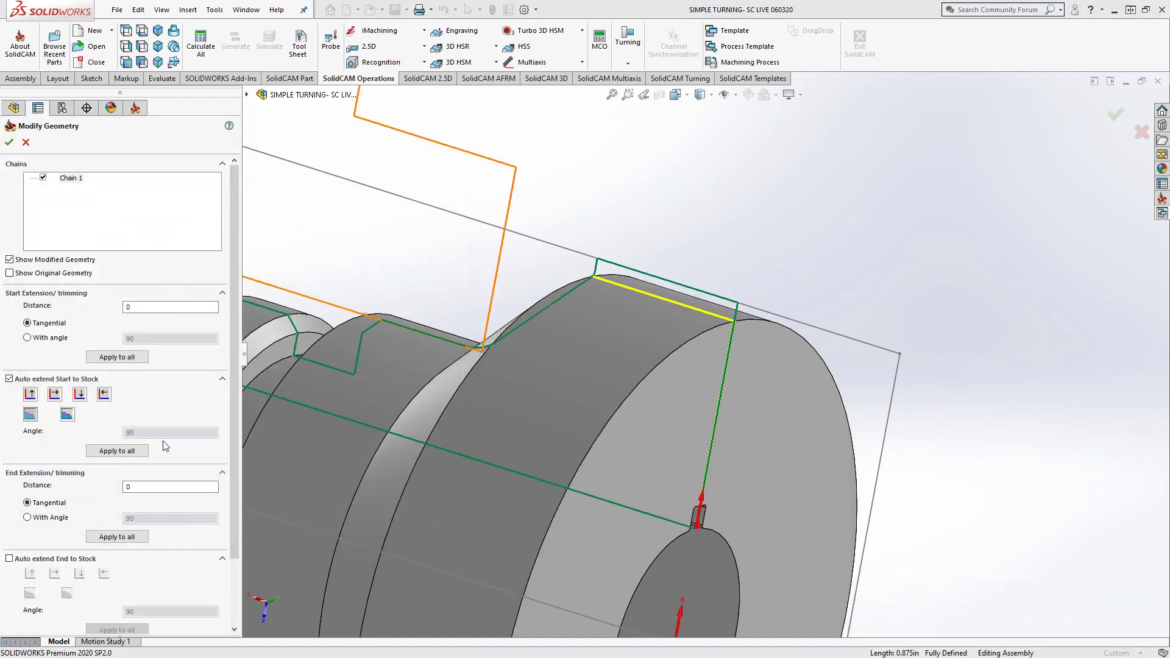
{"action": "left_click", "coordinate": [8, 380]}
{"action": "double_click", "coordinate": [144, 306]}
{"action": "scroll", "coordinate": [743, 287], "scroll_direction": "down", "scroll_amount": 10}
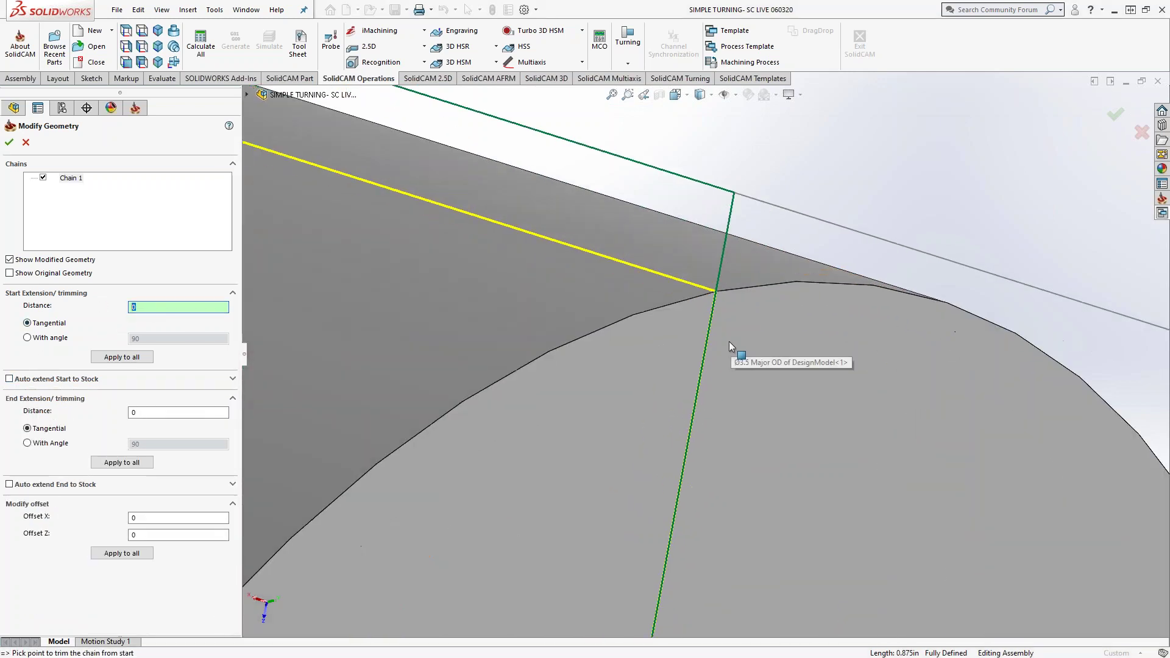
{"action": "left_click", "coordinate": [701, 311]}
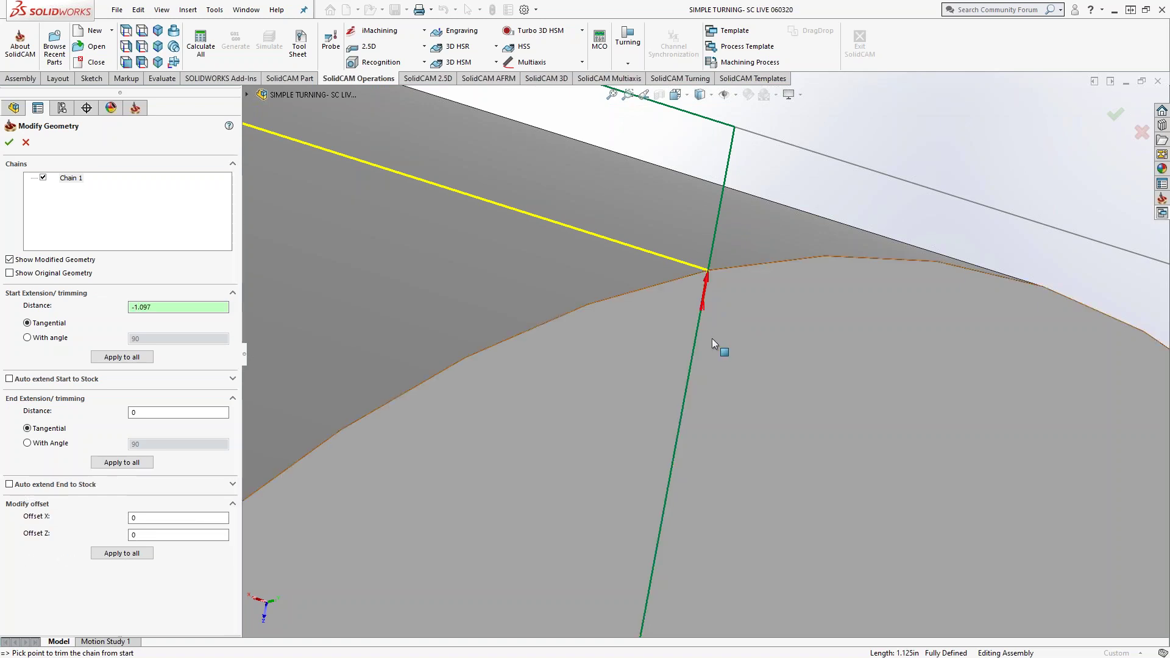
{"action": "scroll", "coordinate": [713, 343], "scroll_direction": "up", "scroll_amount": 5}
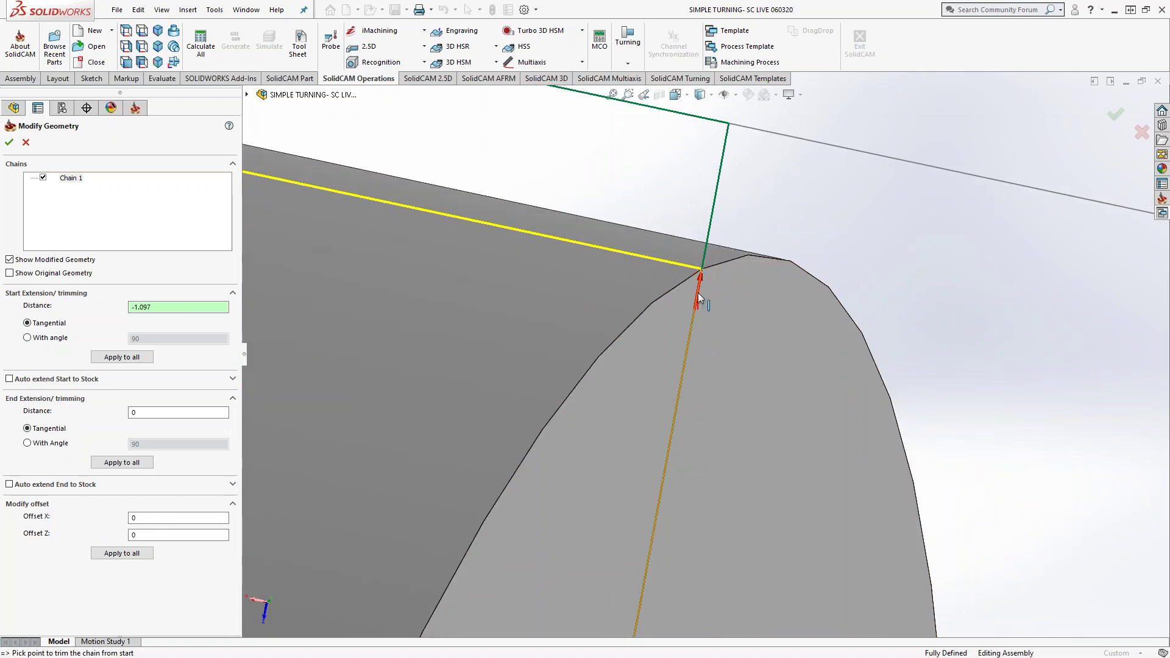
{"action": "left_click", "coordinate": [9, 142]}
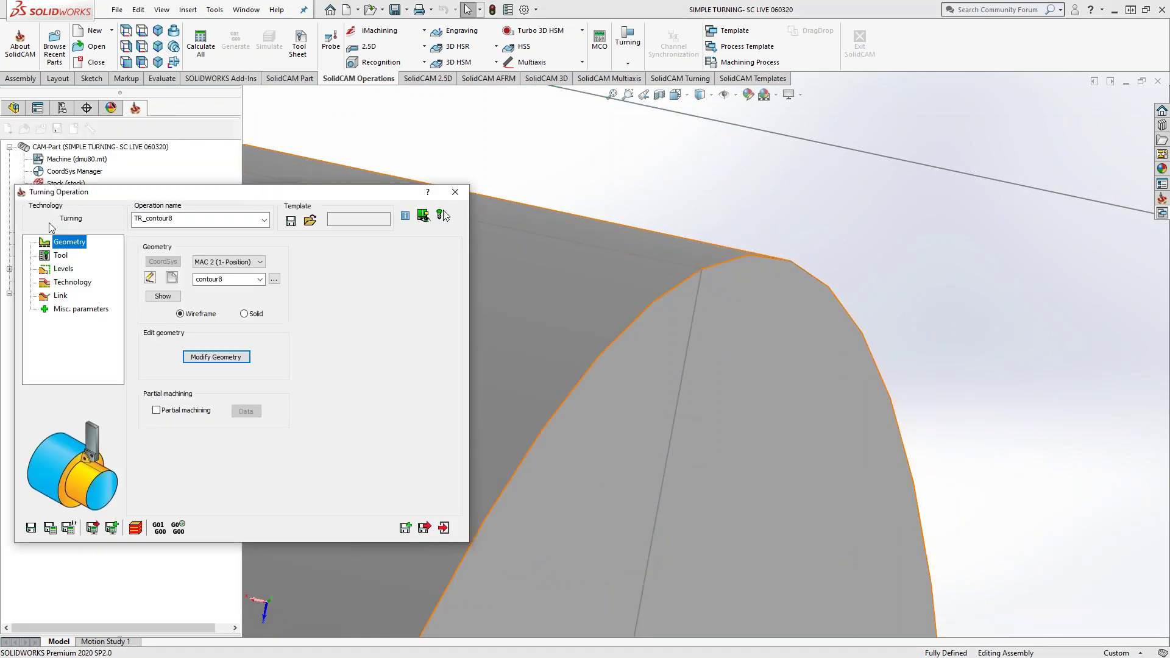
Step: Enable breaking of external corners with a 45° chamfer and a Z distance of 0.05, and preview the modified contour
{"action": "left_click", "coordinate": [72, 283]}
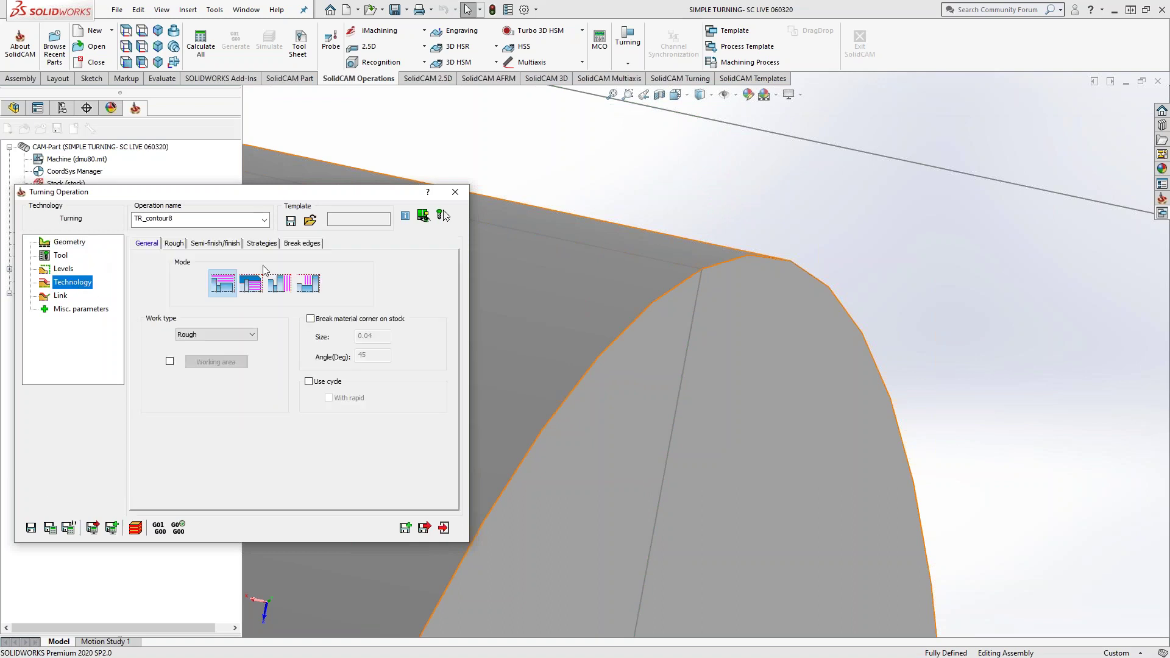
{"action": "left_click", "coordinate": [299, 243]}
{"action": "left_click", "coordinate": [309, 262]}
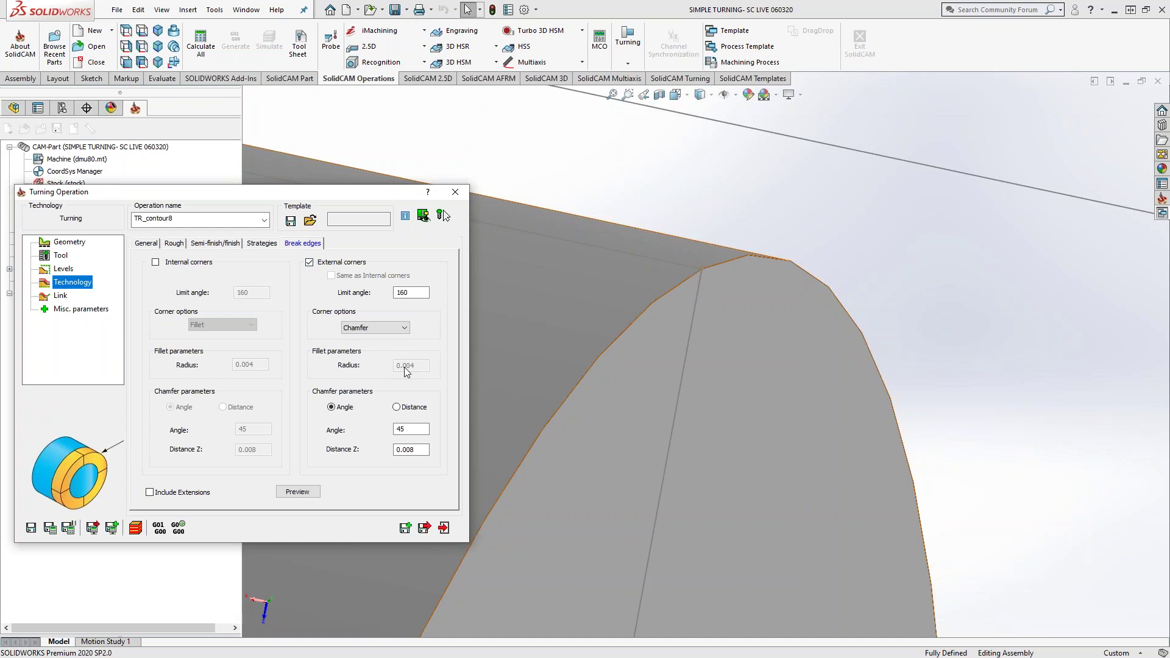
{"action": "left_click_drag", "start_coordinate": [422, 450], "coordinate": [353, 451]}
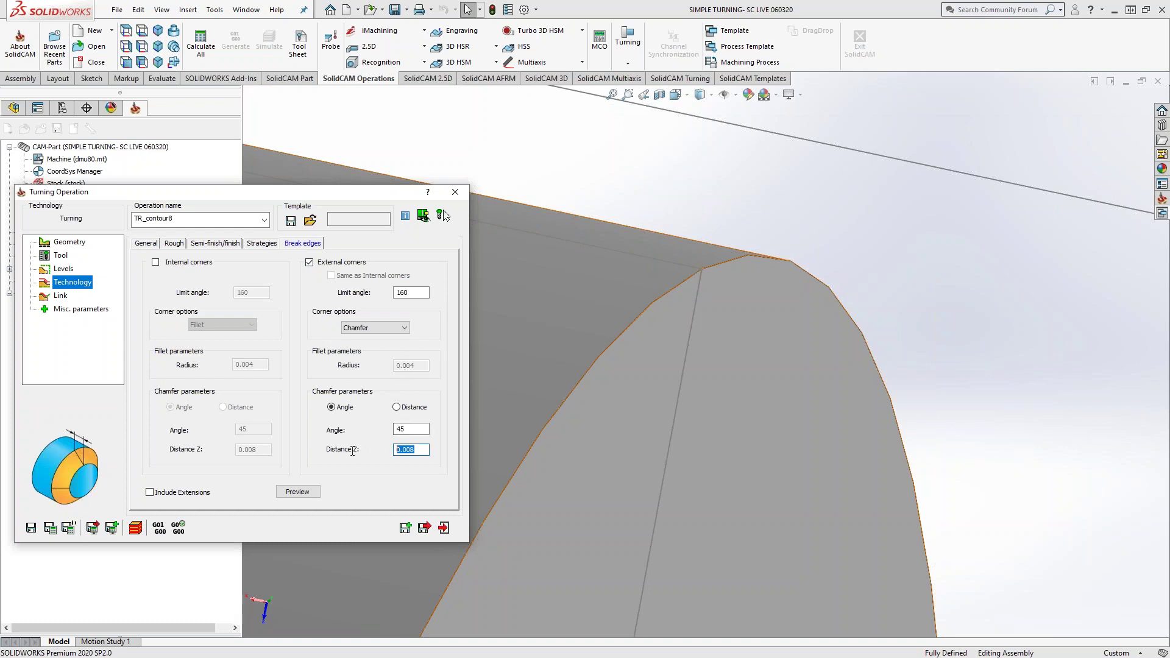
{"action": "type", "text": ".05"}
{"action": "left_click", "coordinate": [311, 495]}
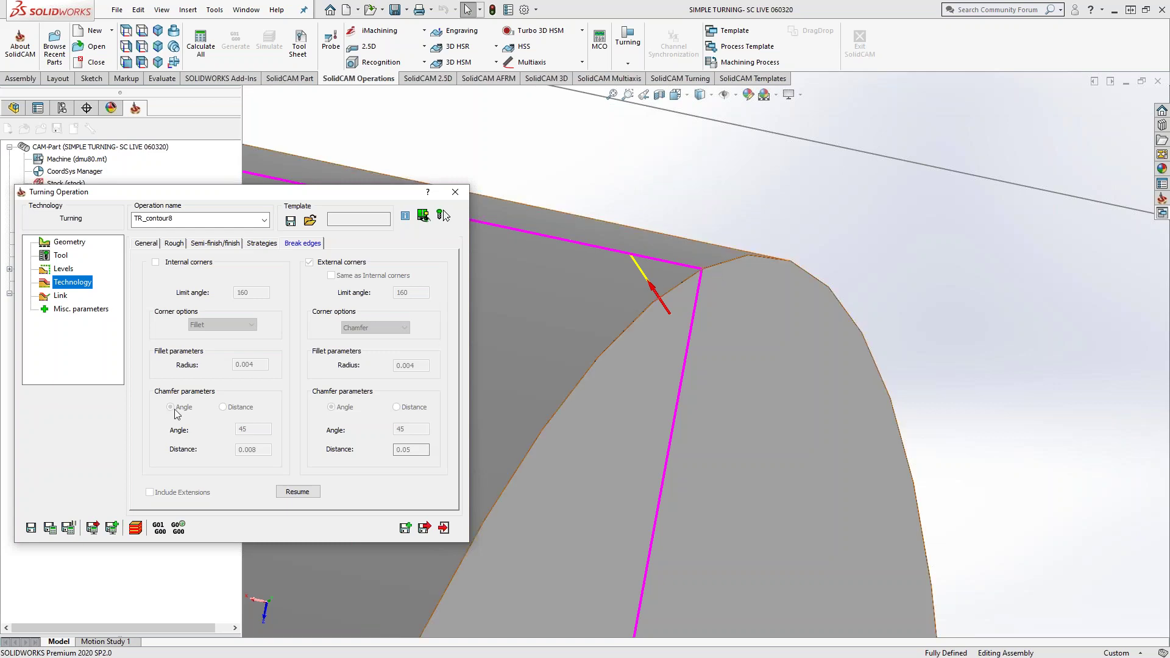
{"action": "left_click", "coordinate": [308, 491]}
Step: Save and calculate TR_contour8, and review its toolpath at the outer diameter along with the geometry and break-edge settings
{"action": "left_click", "coordinate": [68, 527]}
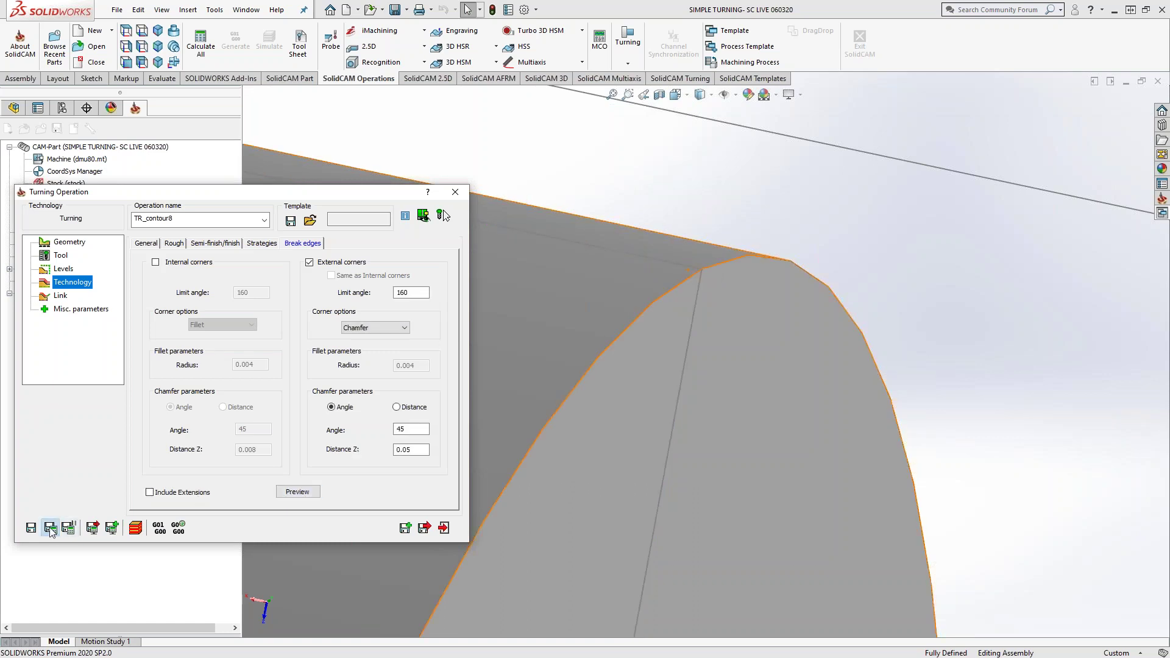
{"action": "scroll", "coordinate": [634, 339], "scroll_direction": "up", "scroll_amount": 6}
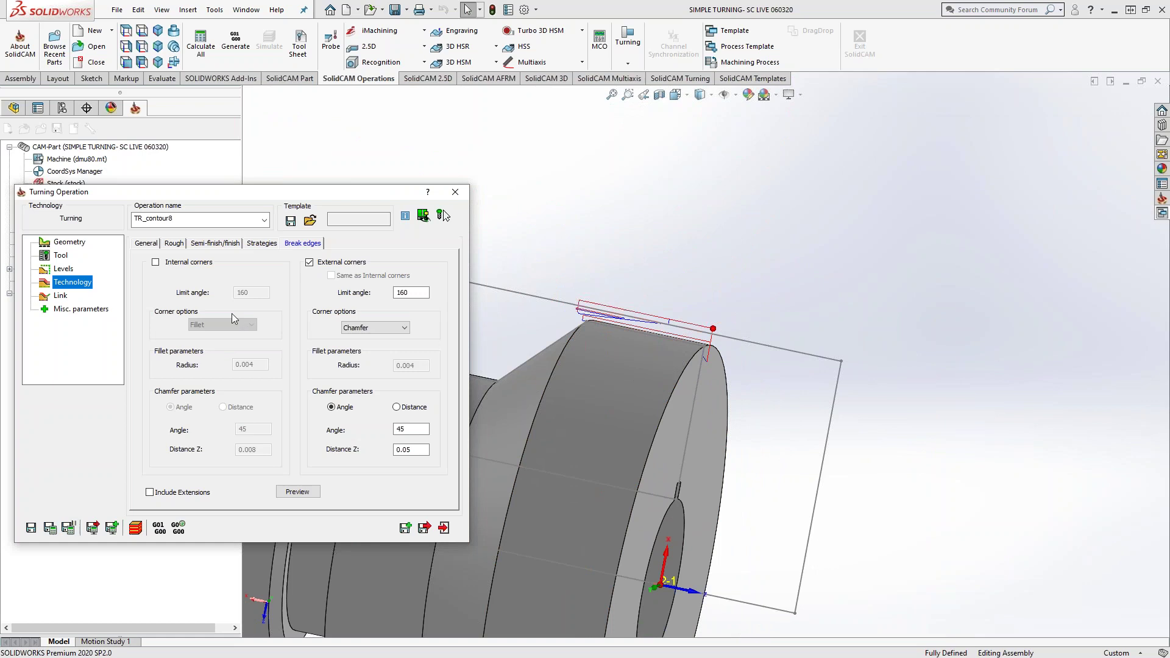
{"action": "left_click", "coordinate": [55, 244]}
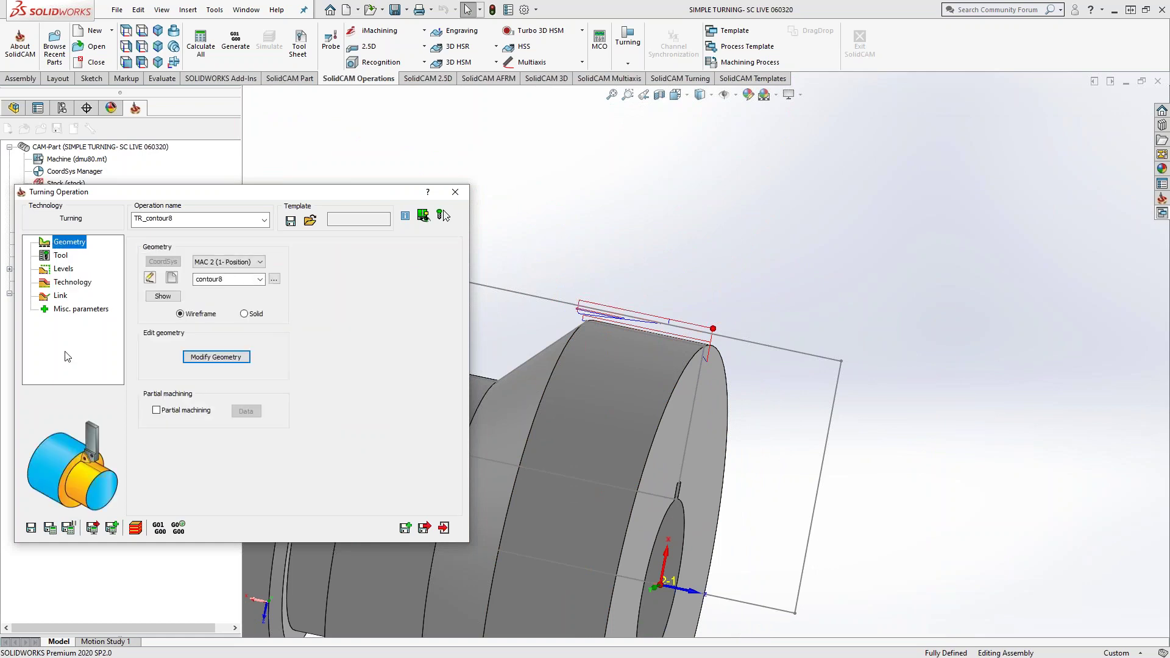
{"action": "left_click", "coordinate": [72, 282]}
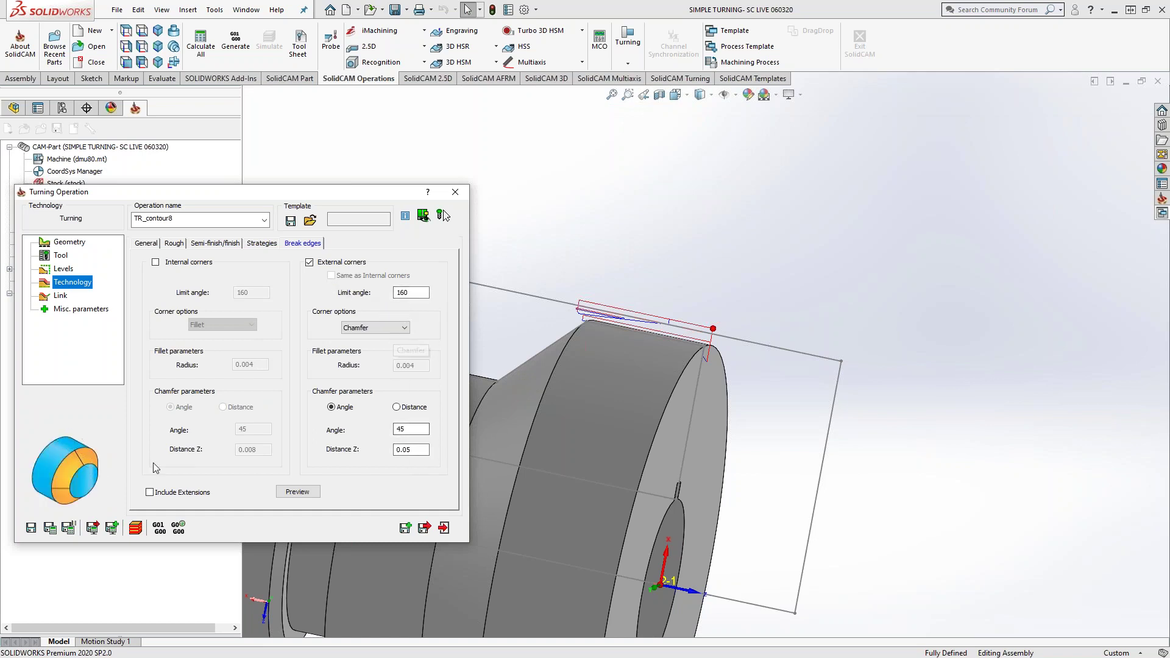
Step: Save and recalculate TR_contour8 with descending motions, reviewing its strategy and tool settings
{"action": "left_click", "coordinate": [50, 528]}
{"action": "left_click", "coordinate": [501, 207]}
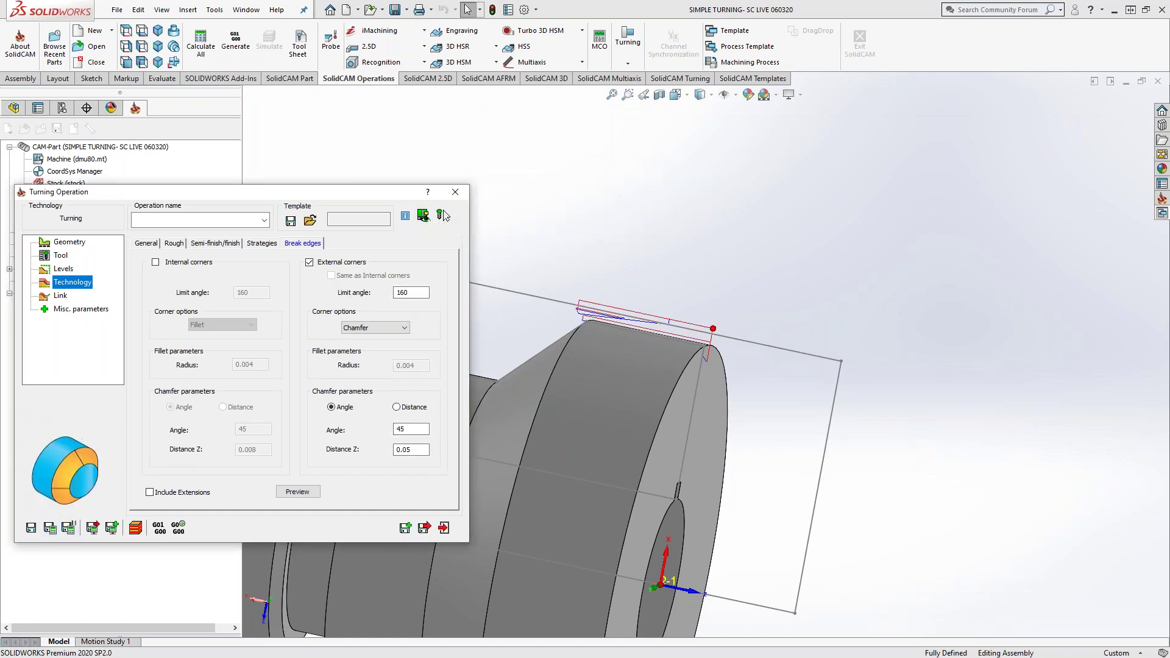
{"action": "left_click", "coordinate": [262, 243]}
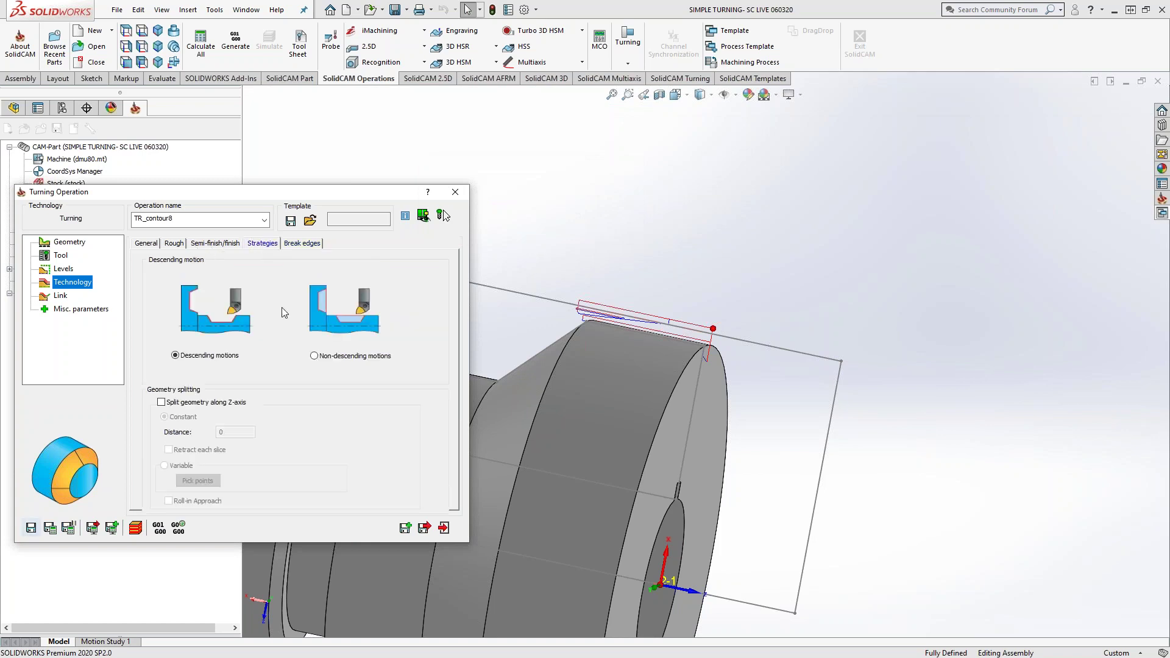
{"action": "left_click", "coordinate": [50, 528]}
{"action": "left_click", "coordinate": [501, 207]}
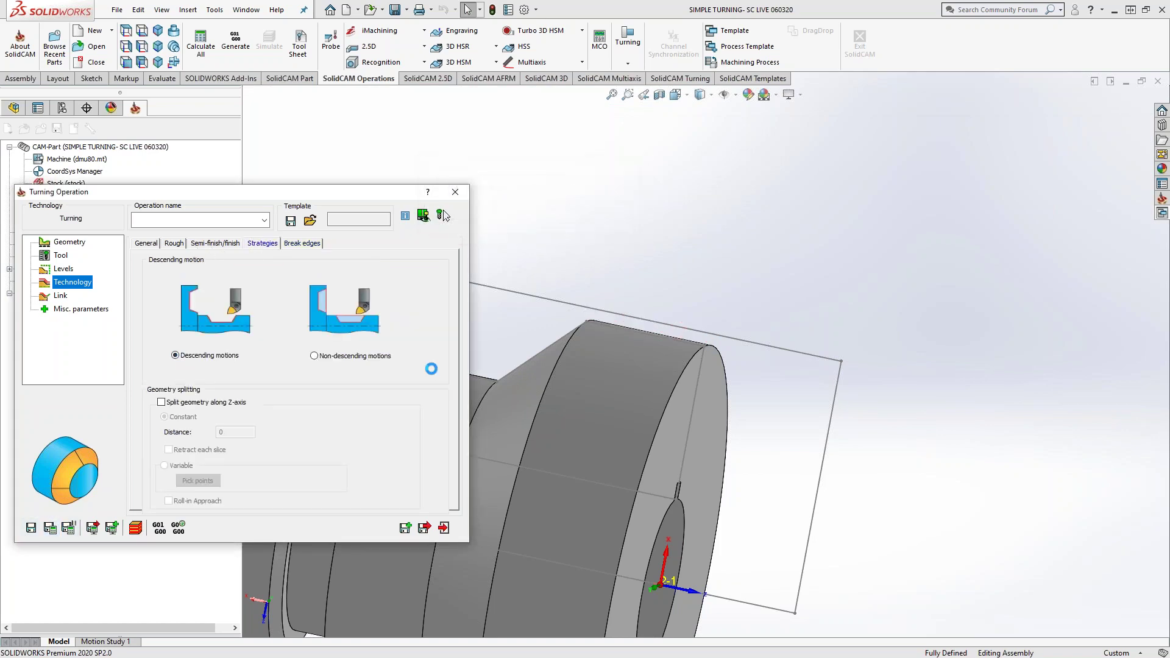
{"action": "left_click", "coordinate": [60, 256]}
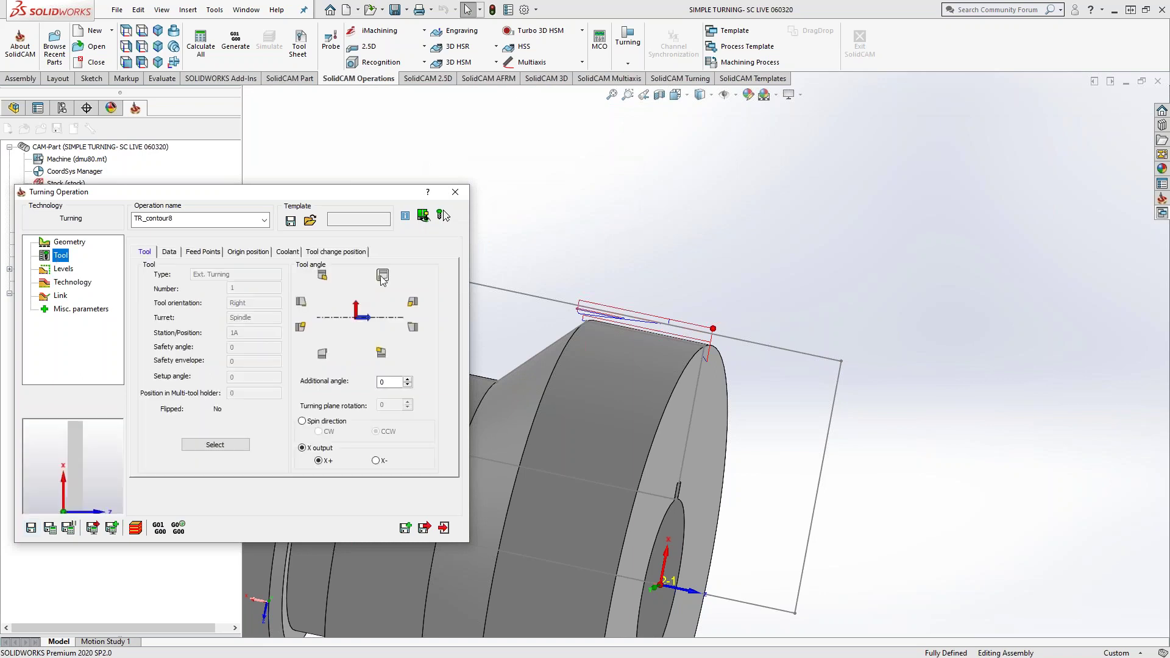
Step: Run the turning simulation of TR_contour8, inspect the chamfer cut at the large diameter's outer corner, and exit the simulation
{"action": "left_click", "coordinate": [136, 529]}
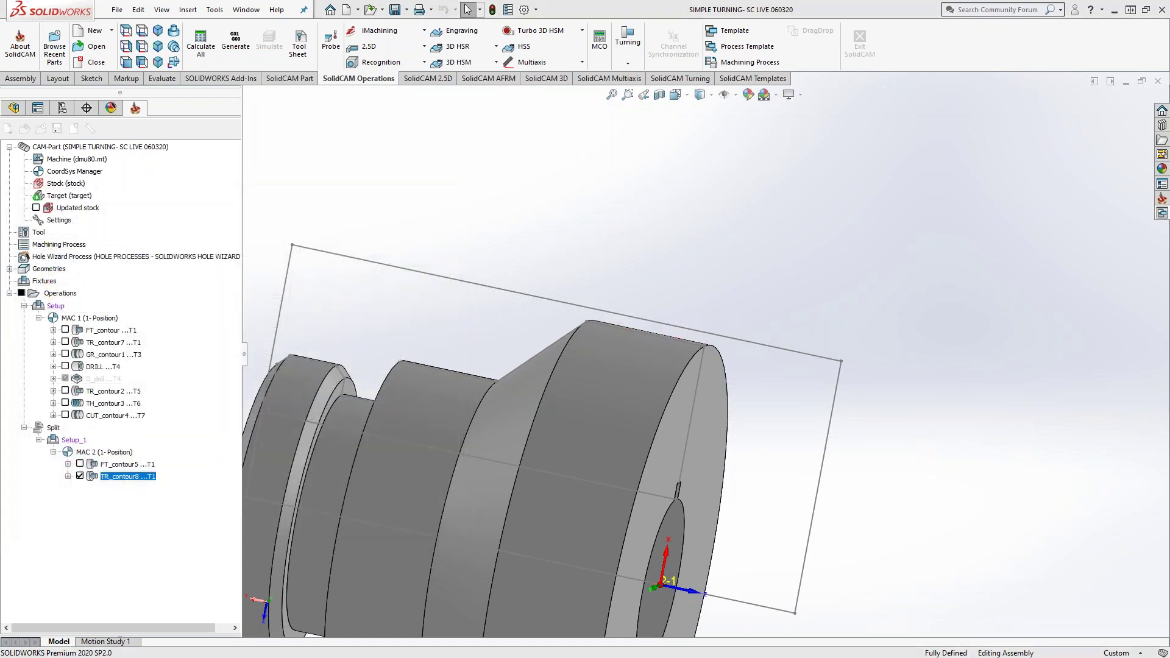
{"action": "left_click", "coordinate": [151, 452]}
{"action": "left_click", "coordinate": [121, 593]}
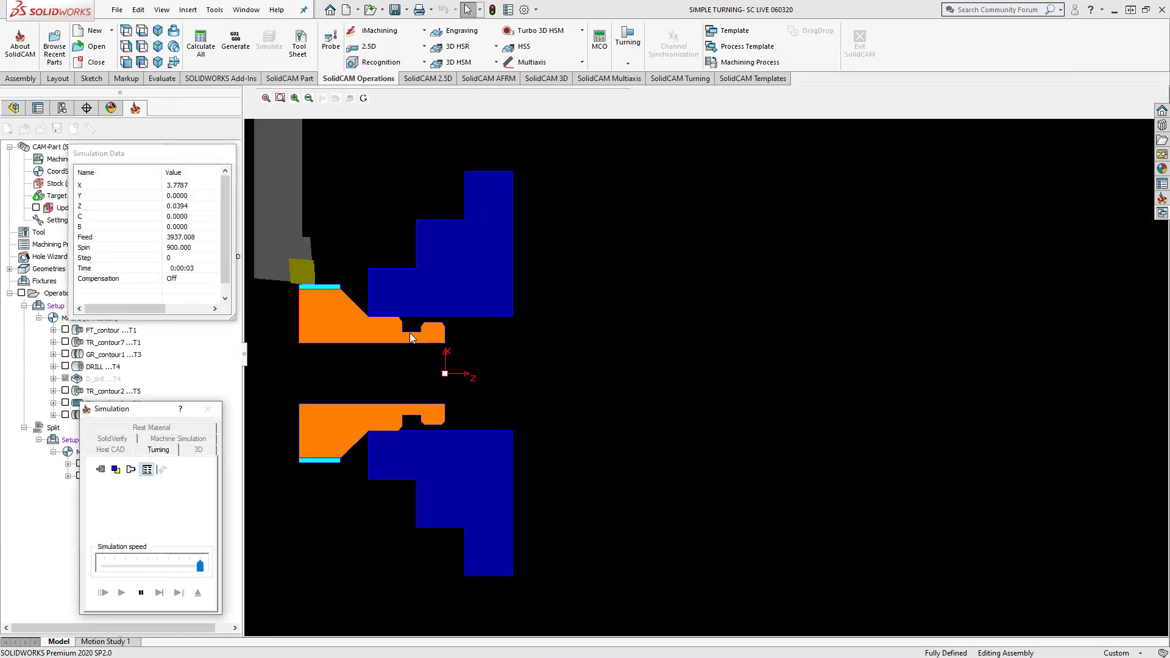
{"action": "scroll", "coordinate": [347, 286], "scroll_direction": "up", "scroll_amount": 3}
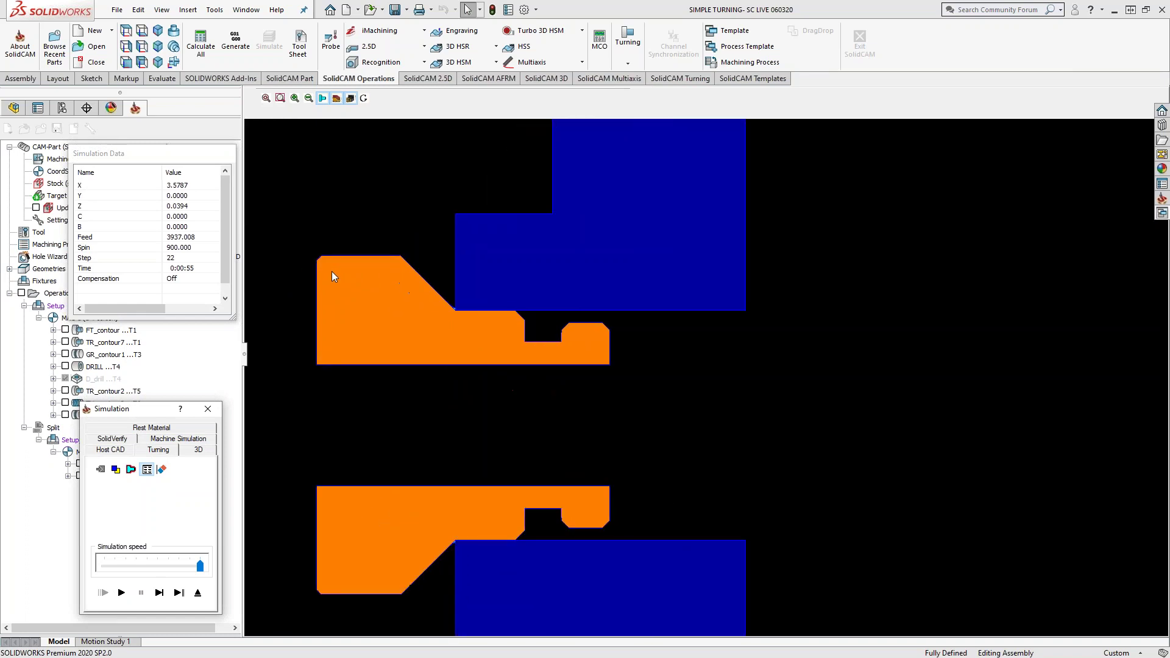
{"action": "scroll", "coordinate": [332, 272], "scroll_direction": "up", "scroll_amount": 4}
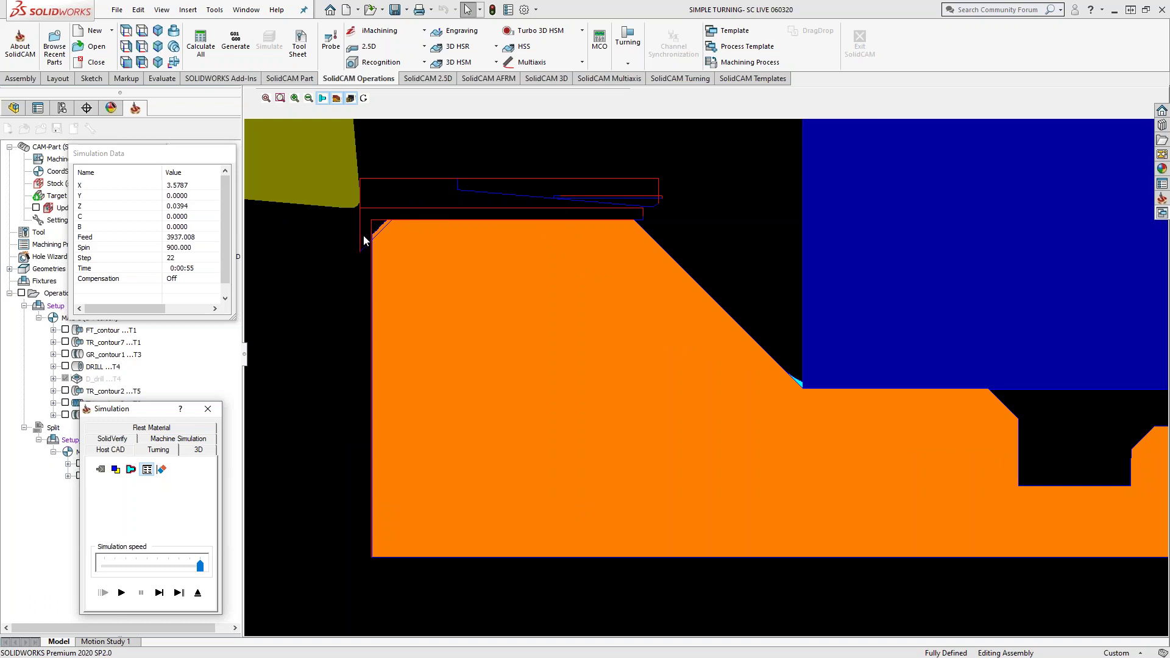
{"action": "scroll", "coordinate": [376, 232], "scroll_direction": "down", "scroll_amount": 2}
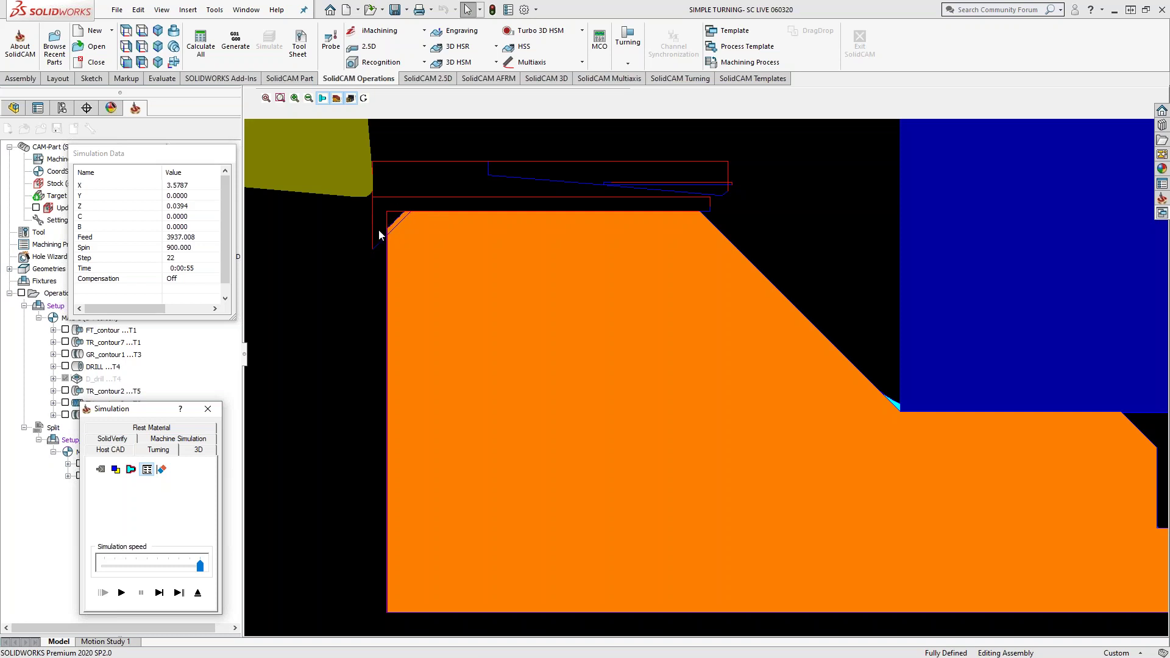
{"action": "left_click", "coordinate": [197, 593]}
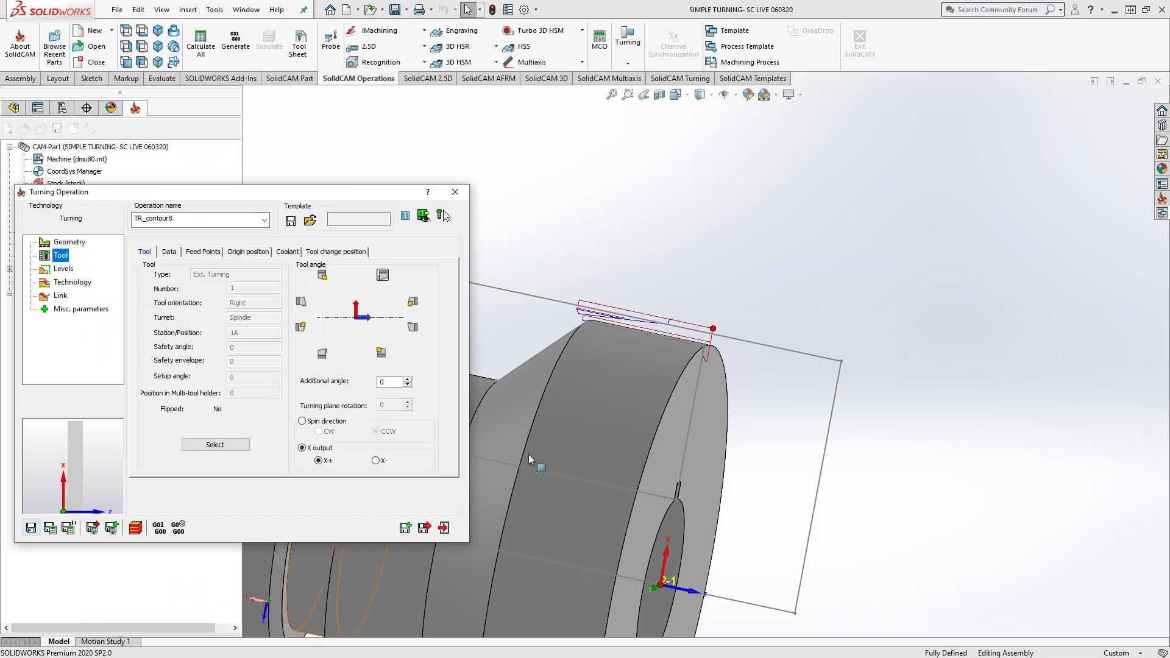
Step: Close the TR_contour8 operation and hide its toolpath, viewing the part from its grooved end
{"action": "scroll", "coordinate": [618, 339], "scroll_direction": "up", "scroll_amount": 5}
{"action": "scroll", "coordinate": [632, 360], "scroll_direction": "down", "scroll_amount": 2}
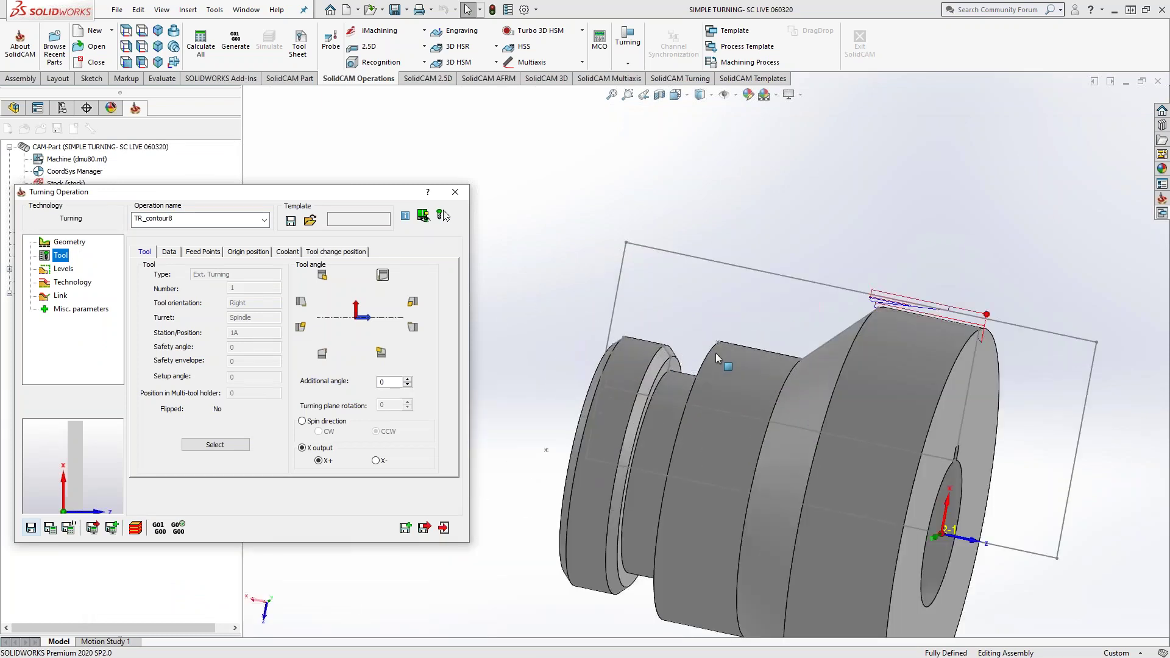
{"action": "scroll", "coordinate": [740, 353], "scroll_direction": "down", "scroll_amount": 3}
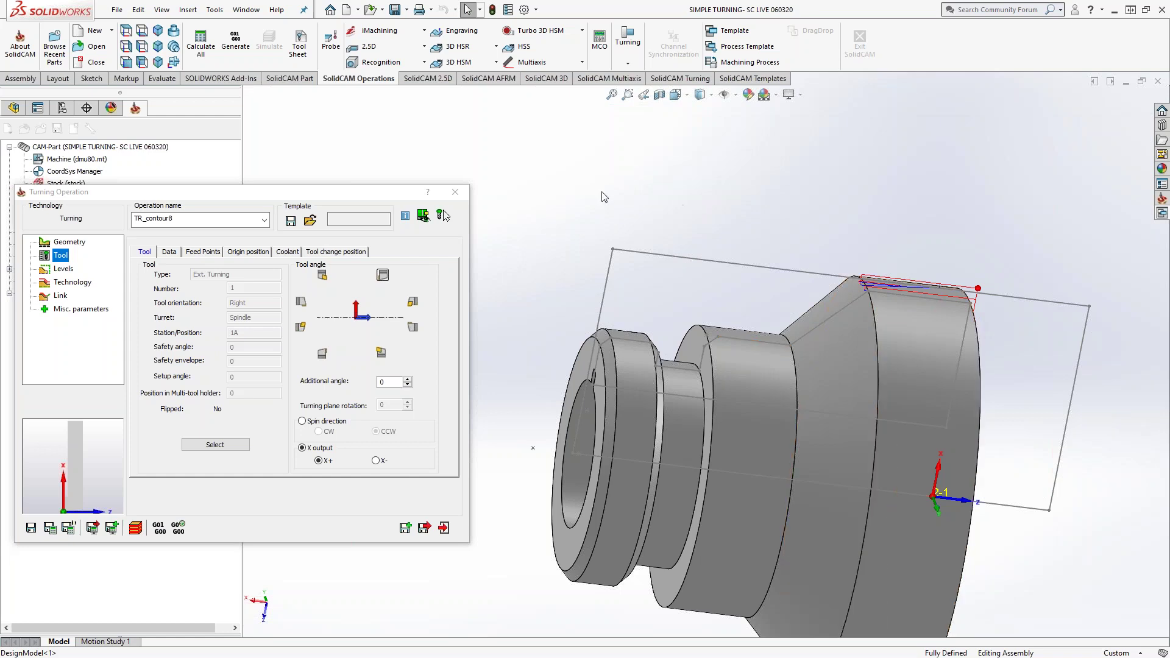
{"action": "left_click", "coordinate": [455, 193]}
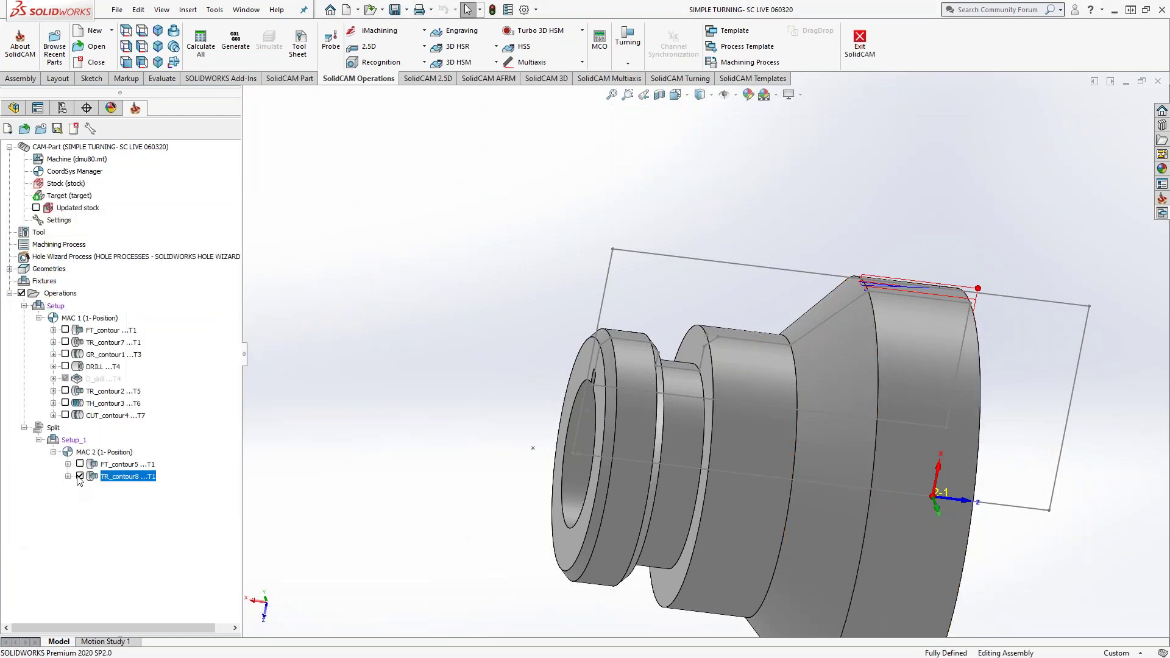
{"action": "middle_click_drag", "start_coordinate": [520, 350], "coordinate": [817, 351]}
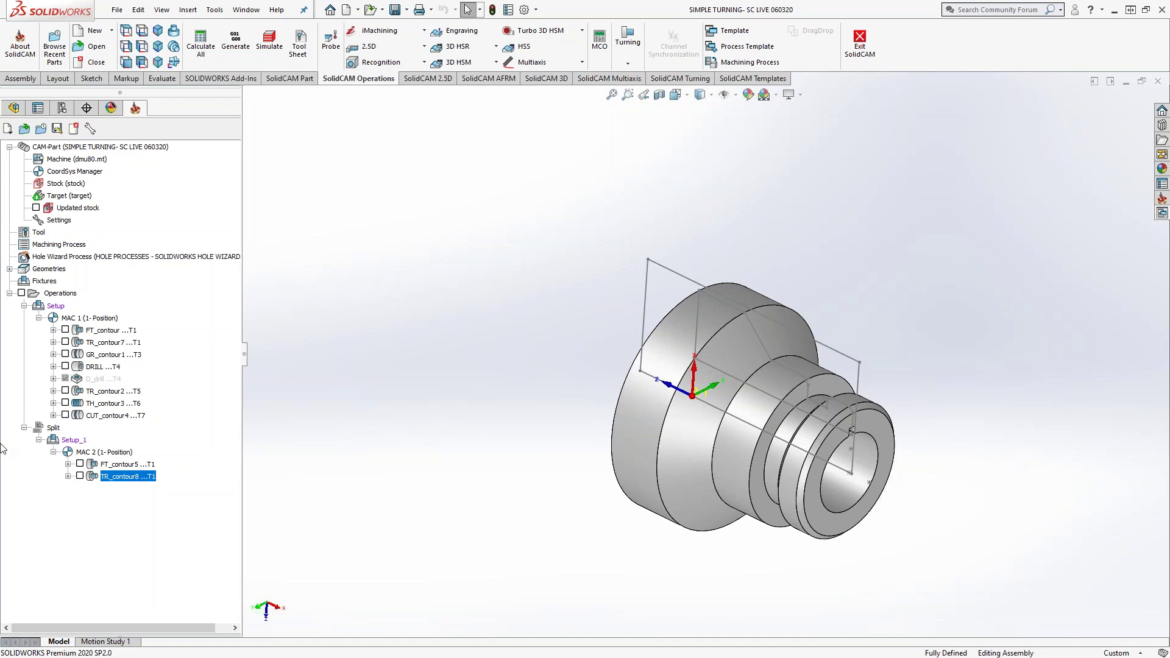
Step: Add a Manual Turning operation after CUT_contour4 in the first setup, keeping its settings clear of the operation list
{"action": "right_click", "coordinate": [125, 418]}
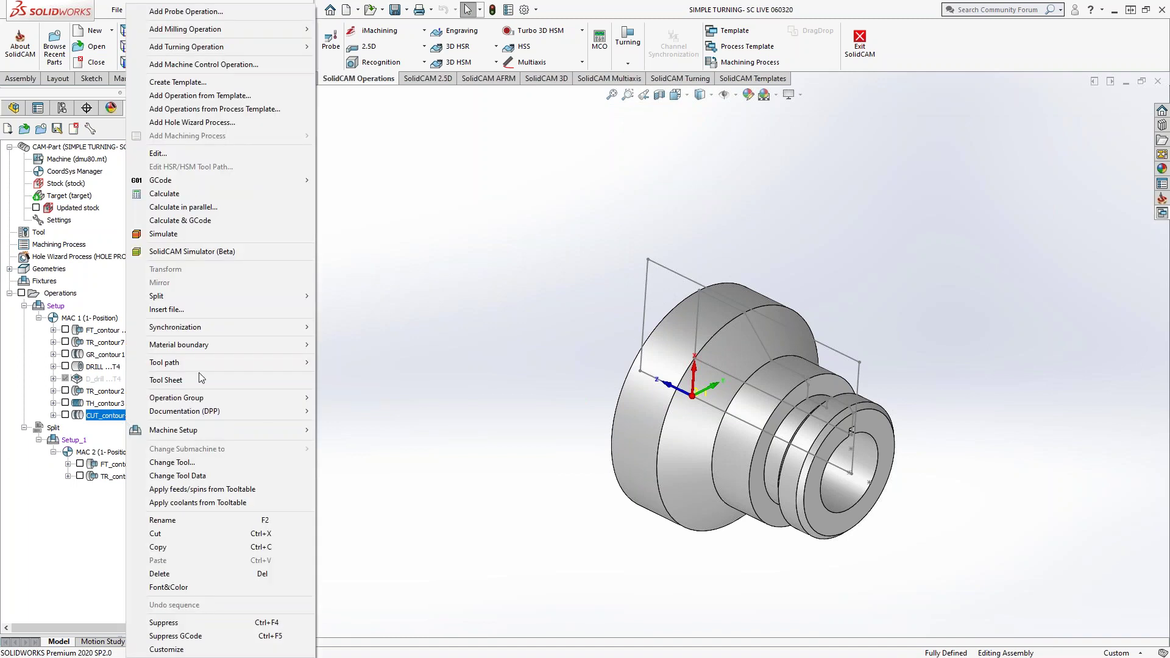
{"action": "mouse_move", "coordinate": [257, 50]}
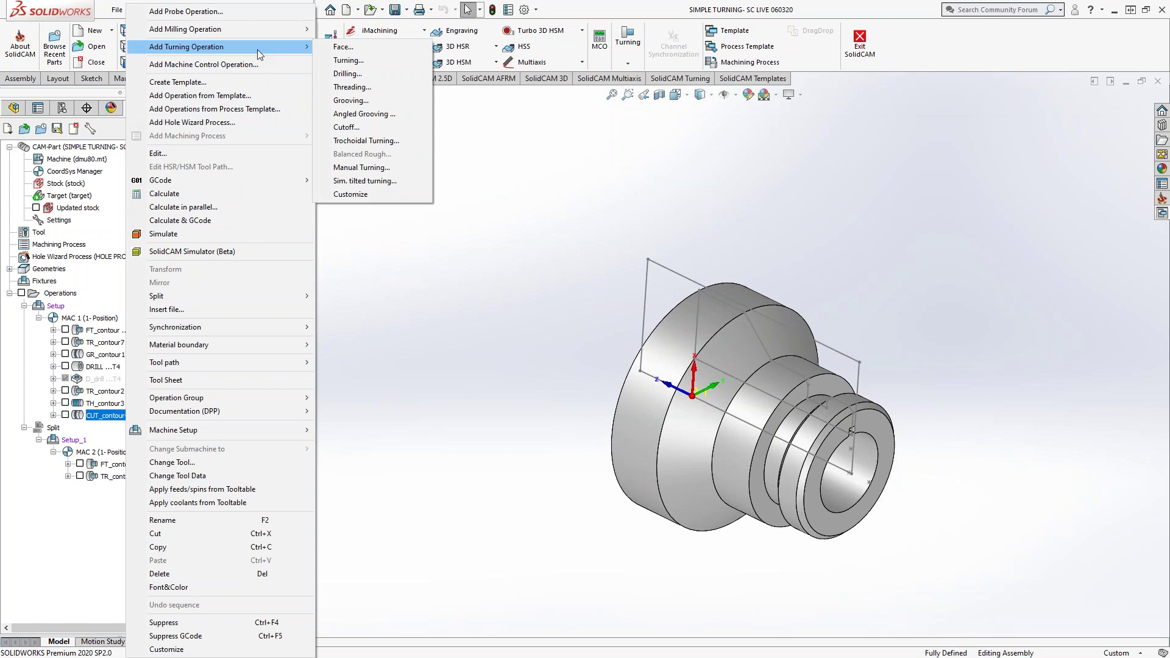
{"action": "left_click", "coordinate": [361, 168]}
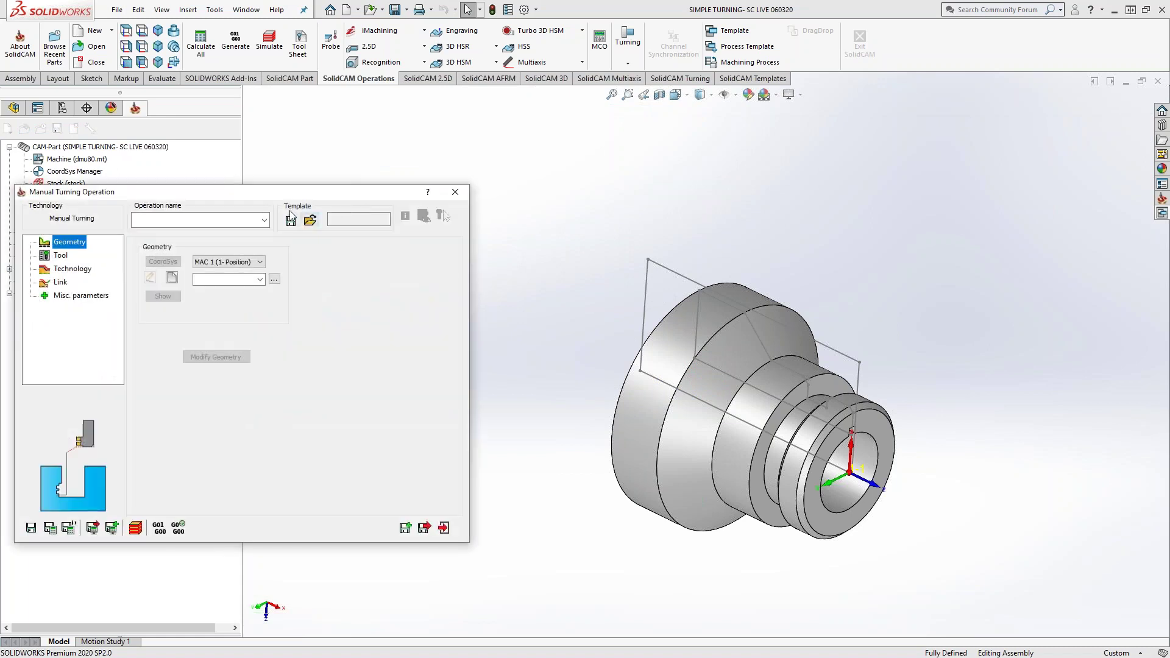
{"action": "left_click_drag", "start_coordinate": [276, 192], "coordinate": [474, 198]}
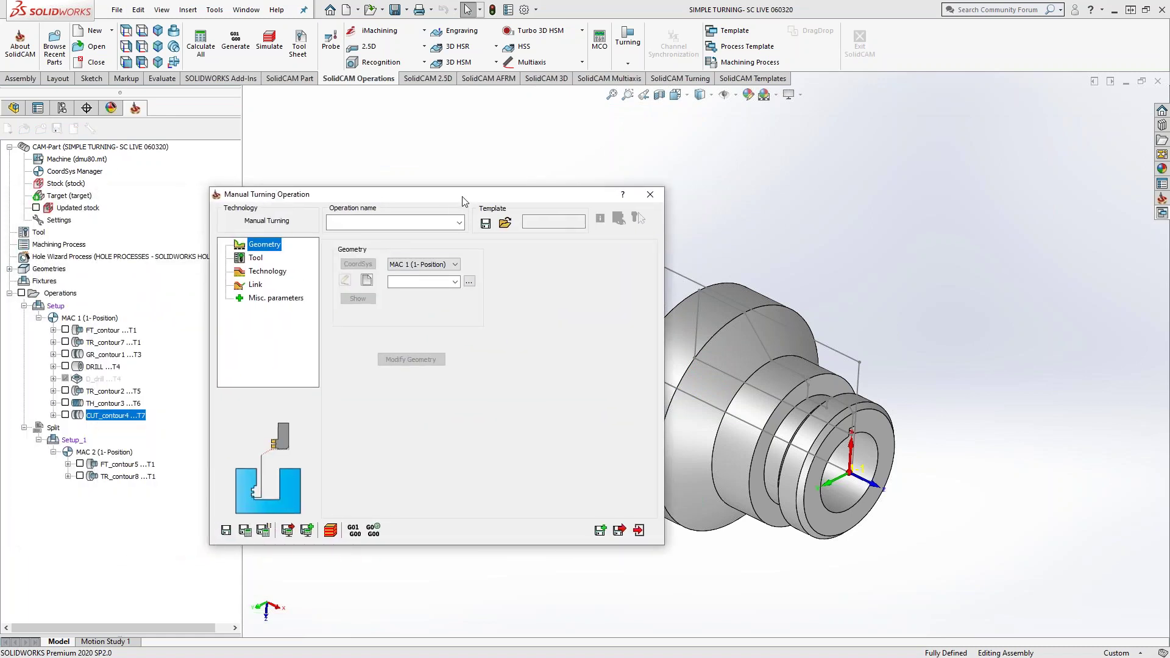
Step: Review the manual turning technology settings, including the choices for the tool side from drive geometry
{"action": "left_click", "coordinate": [254, 258]}
{"action": "left_click", "coordinate": [263, 272]}
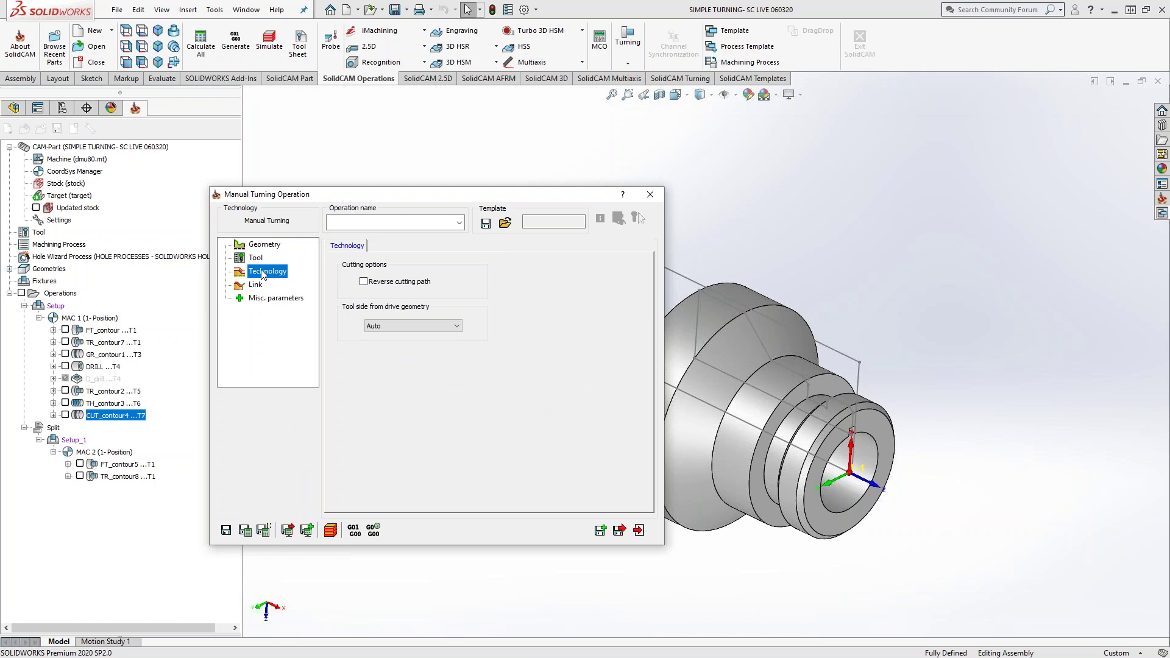
{"action": "left_click", "coordinate": [442, 327]}
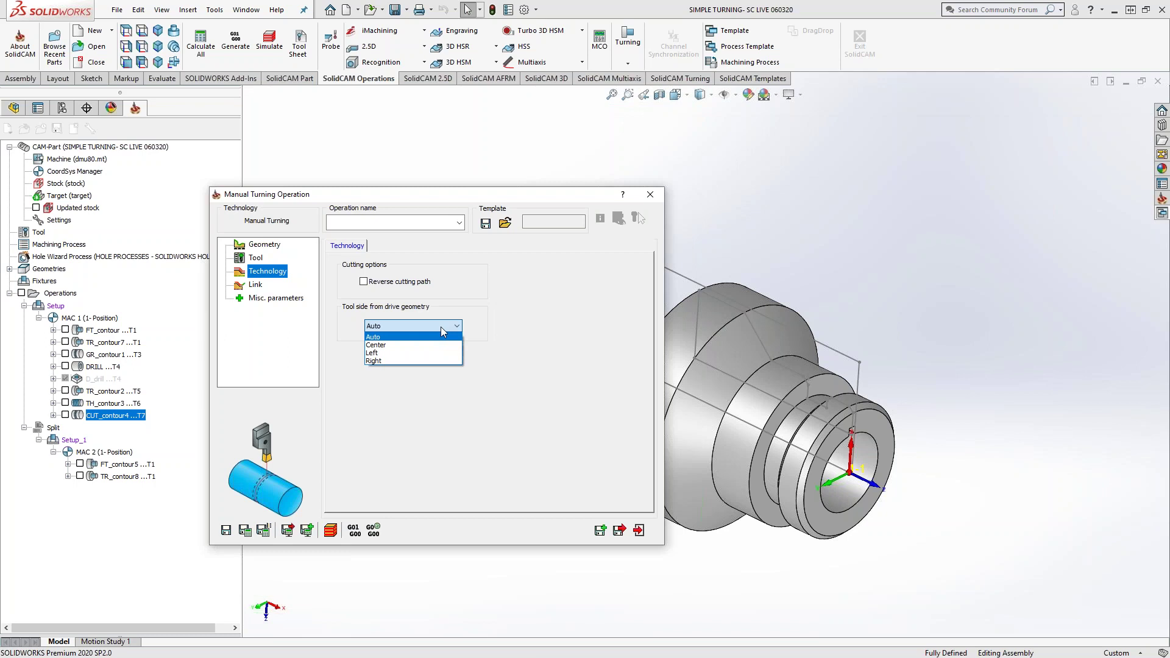
{"action": "left_click", "coordinate": [563, 316]}
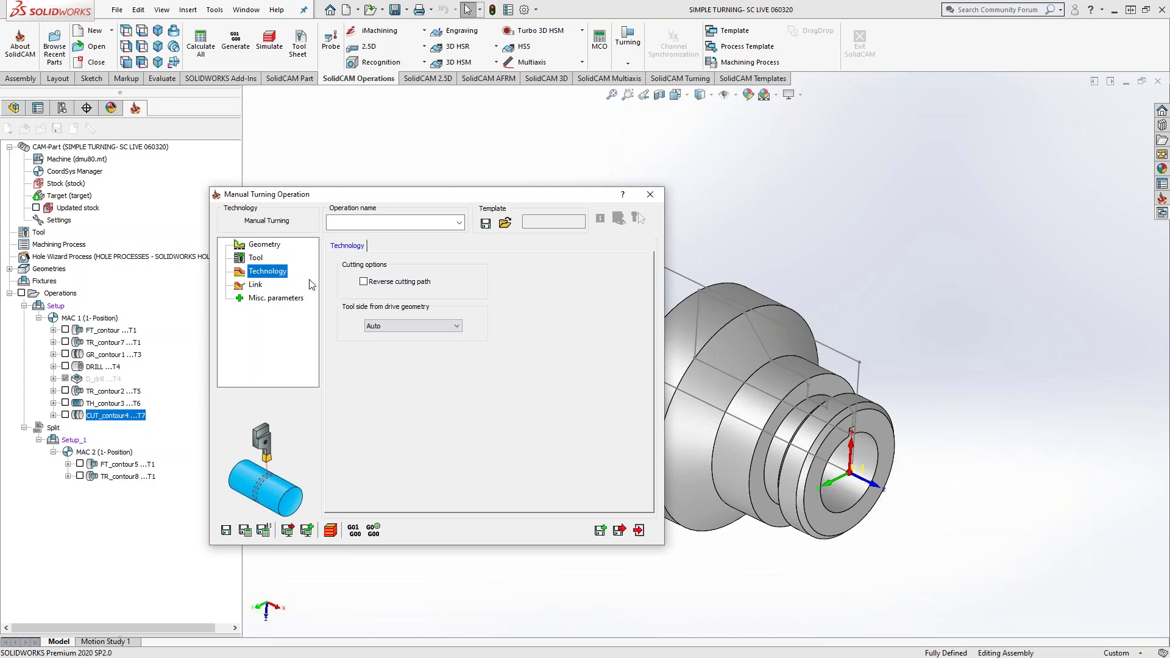
{"action": "left_click", "coordinate": [264, 244]}
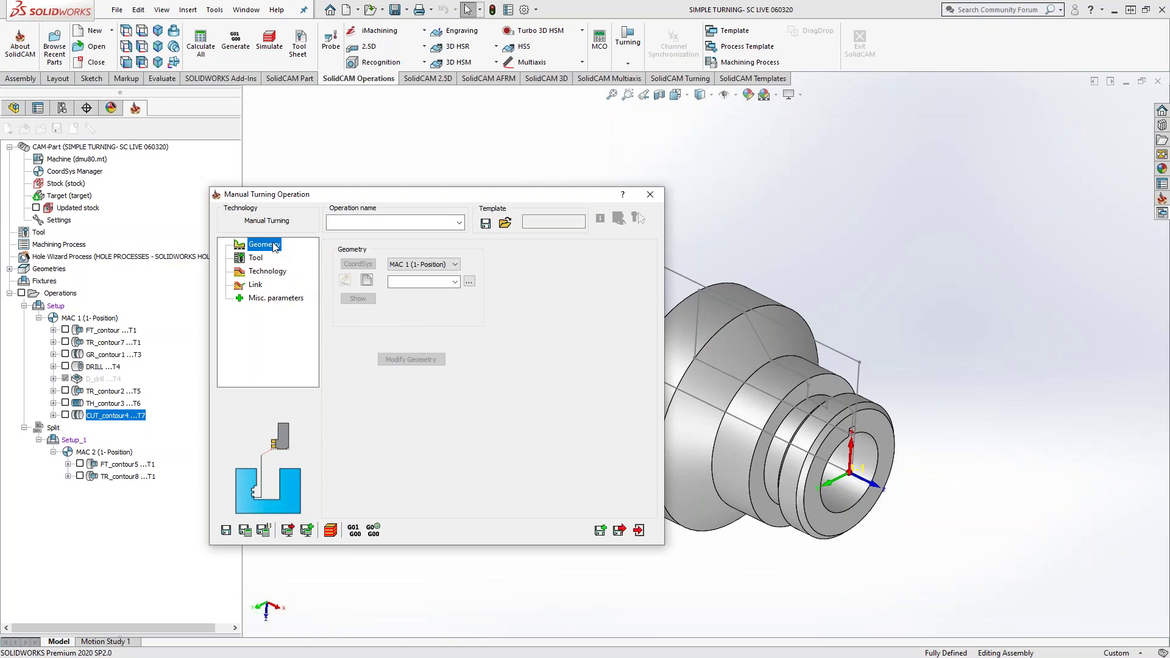
Step: Assign external grooving tool 7 to the manual turning operation, orient it upright along X, and check its origin position
{"action": "left_click", "coordinate": [258, 259]}
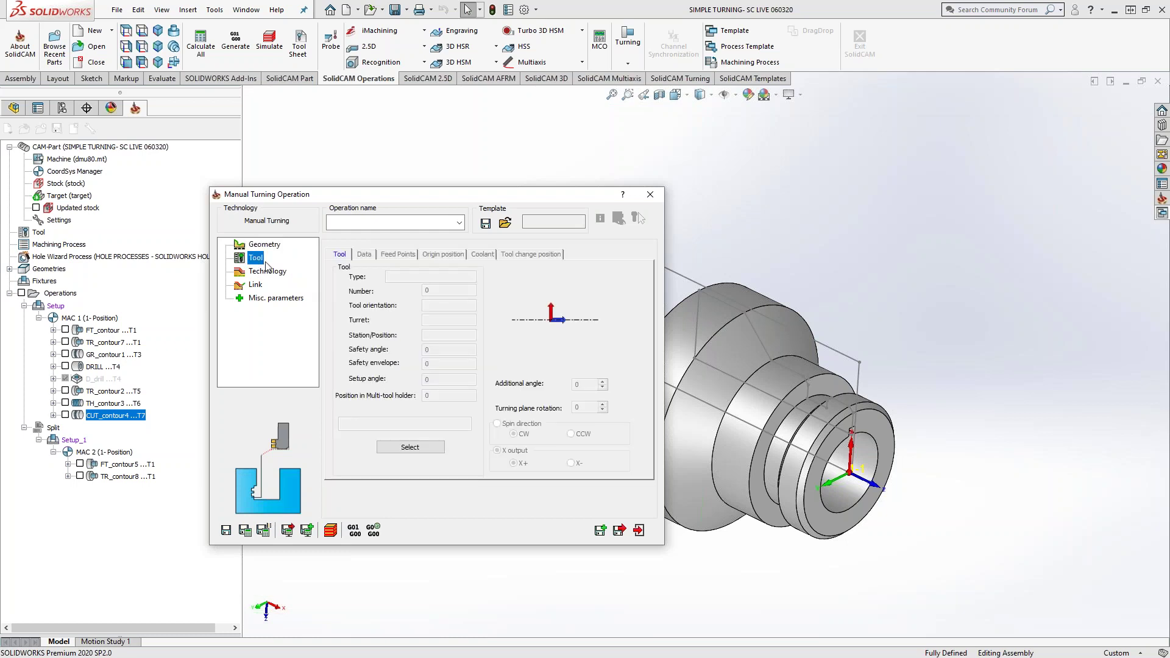
{"action": "left_click", "coordinate": [434, 447]}
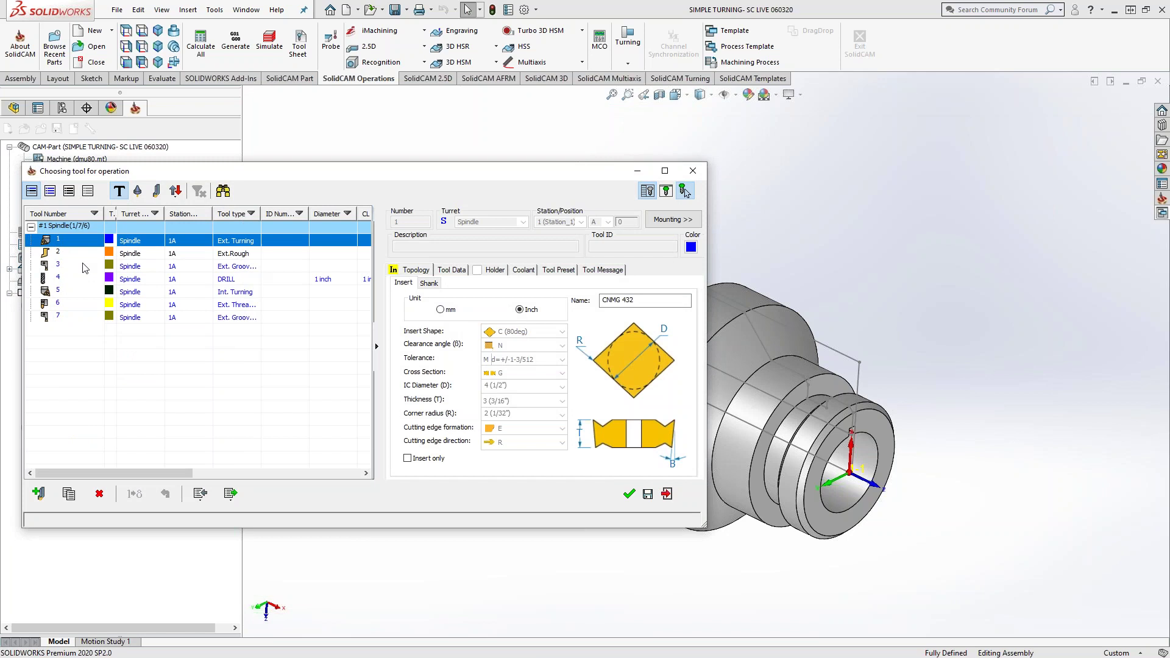
{"action": "left_click", "coordinate": [64, 267]}
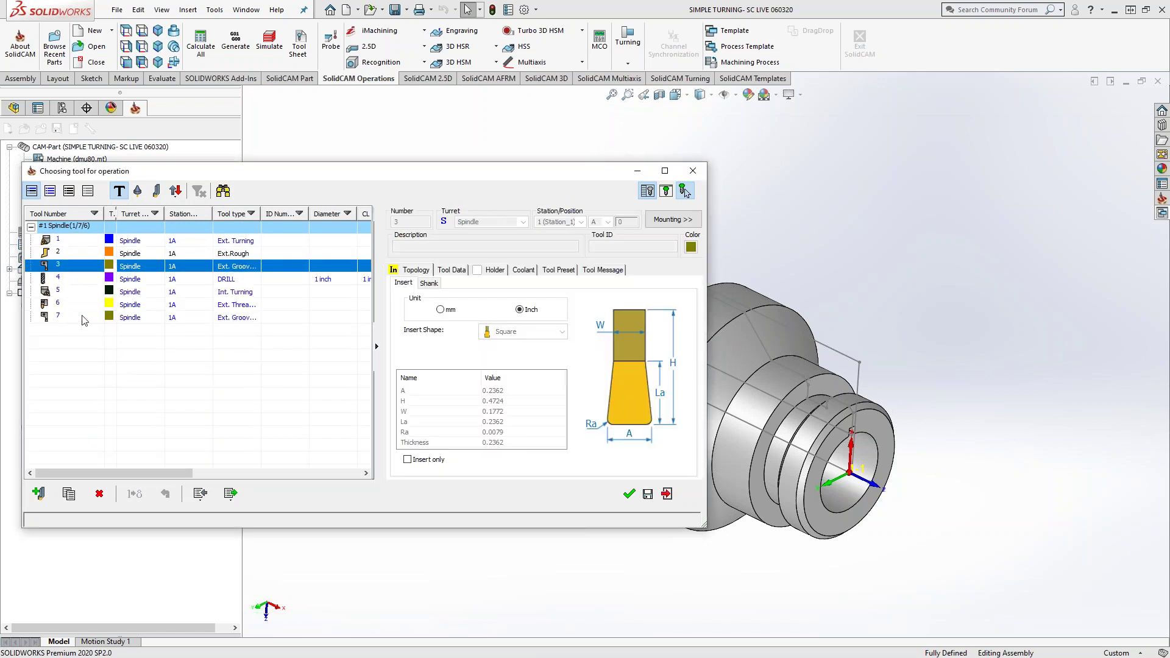
{"action": "left_click", "coordinate": [82, 319]}
{"action": "left_click", "coordinate": [628, 495]}
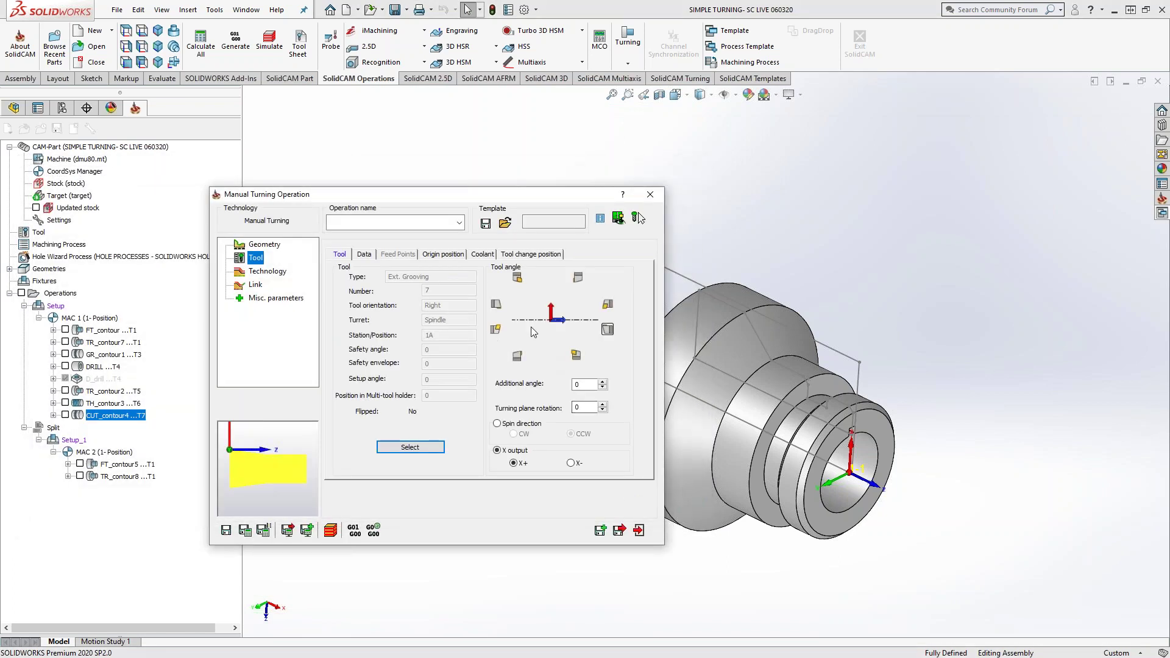
{"action": "left_click", "coordinate": [579, 279]}
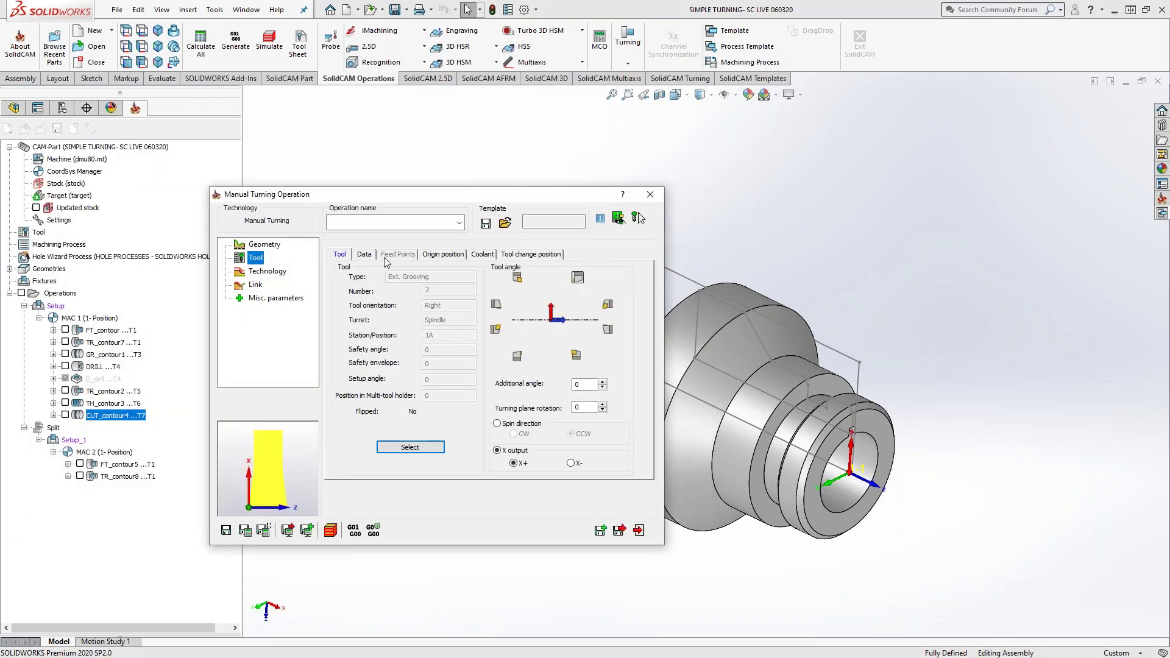
{"action": "left_click", "coordinate": [453, 255]}
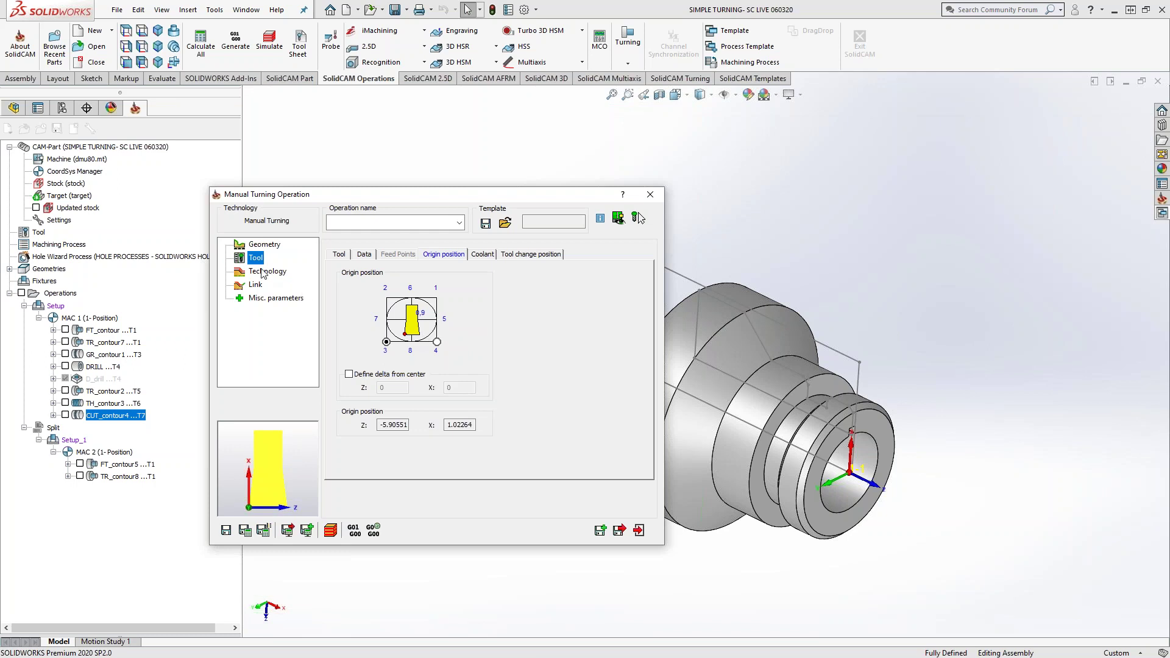
{"action": "left_click", "coordinate": [261, 246]}
{"action": "left_click", "coordinate": [367, 281]}
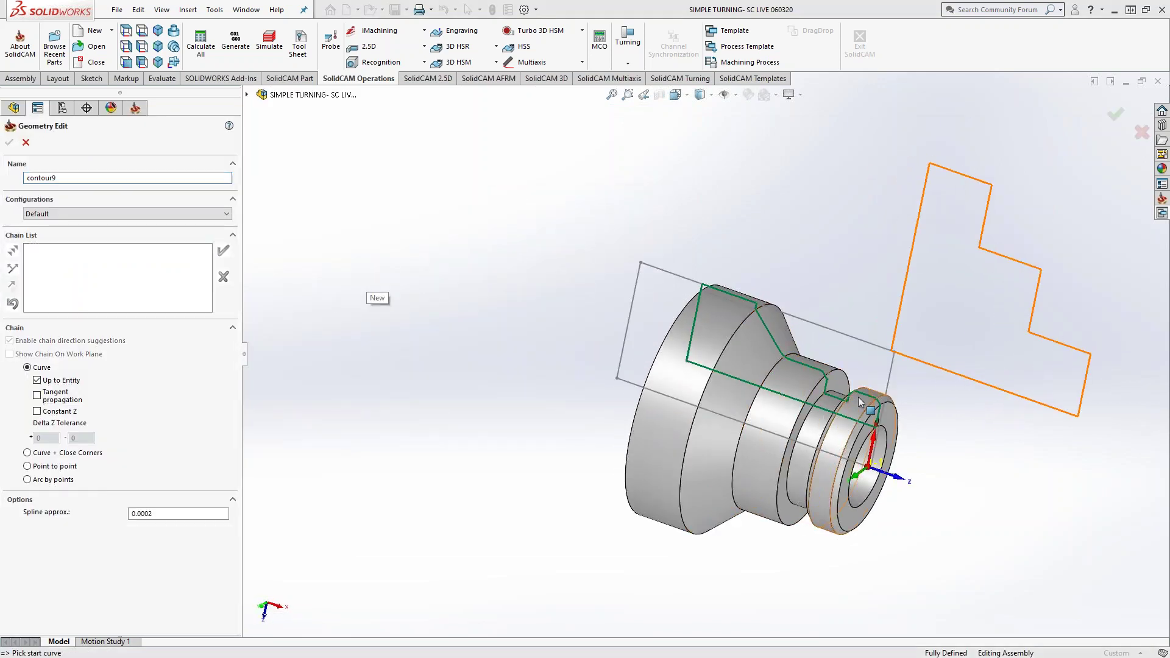
{"action": "scroll", "coordinate": [858, 397], "scroll_direction": "down", "scroll_amount": 4}
{"action": "mouse_move", "coordinate": [752, 363]}
{"action": "middle_mouse_down"}
{"action": "mouse_move", "coordinate": [847, 360]}
{"action": "mouse_move", "coordinate": [790, 352]}
{"action": "mouse_move", "coordinate": [744, 365]}
{"action": "middle_mouse_up"}
{"action": "scroll", "coordinate": [887, 328], "scroll_direction": "up", "scroll_amount": 1}
{"action": "scroll", "coordinate": [689, 341], "scroll_direction": "up", "scroll_amount": 2}
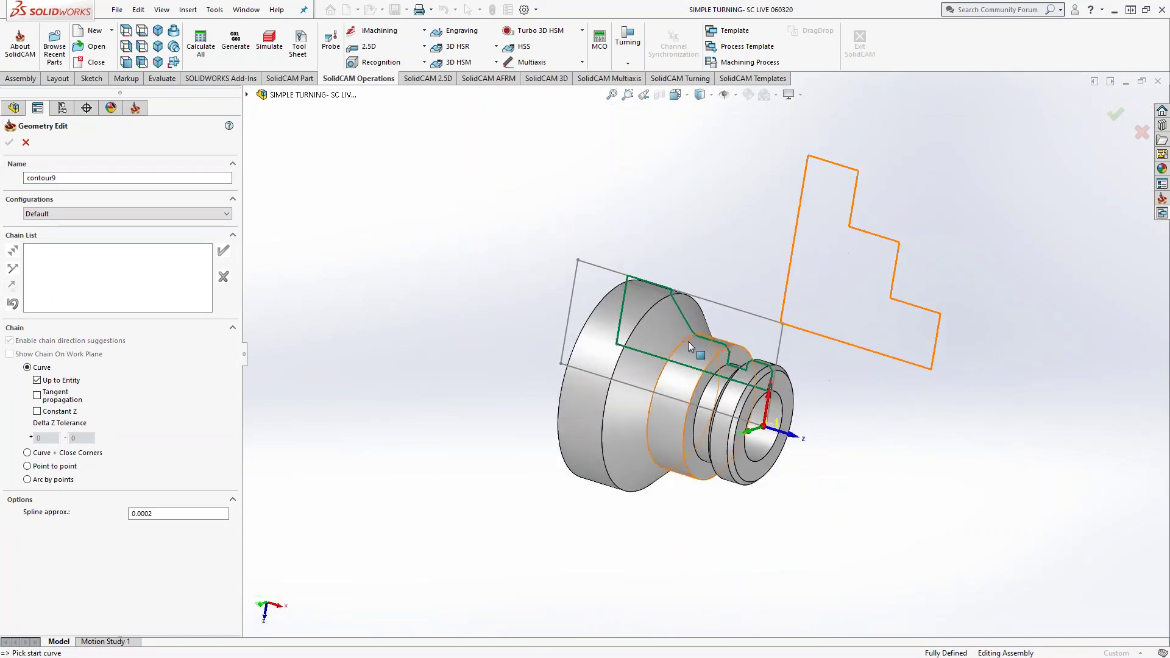
{"action": "scroll", "coordinate": [688, 341], "scroll_direction": "down", "scroll_amount": 4}
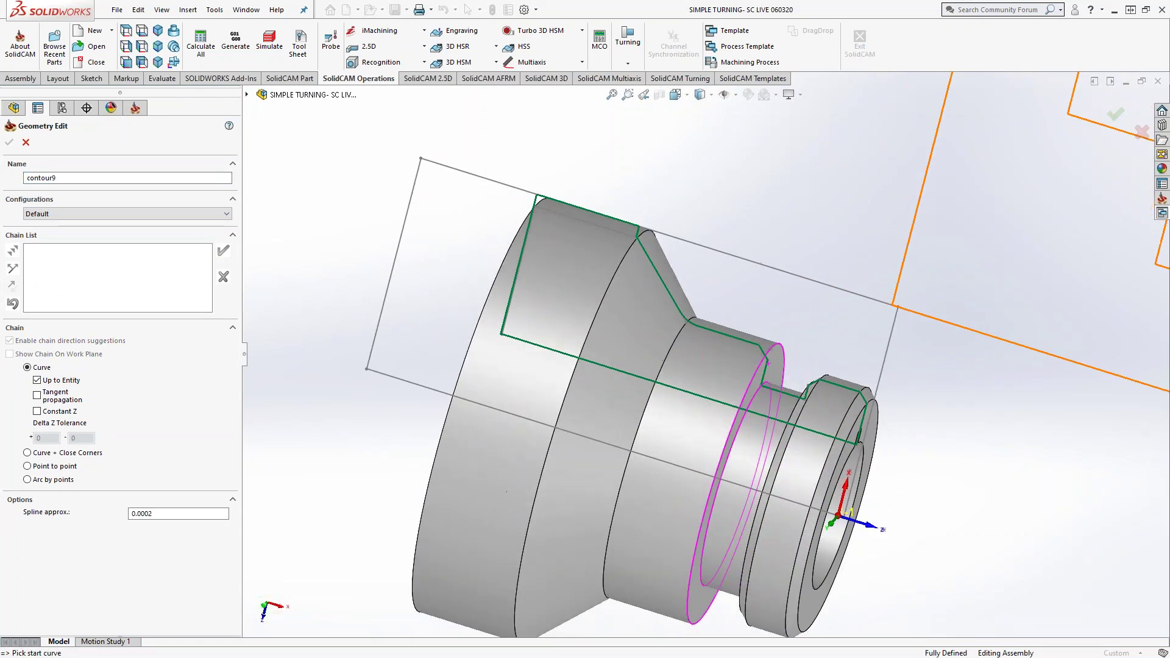
{"action": "left_click", "coordinate": [25, 142]}
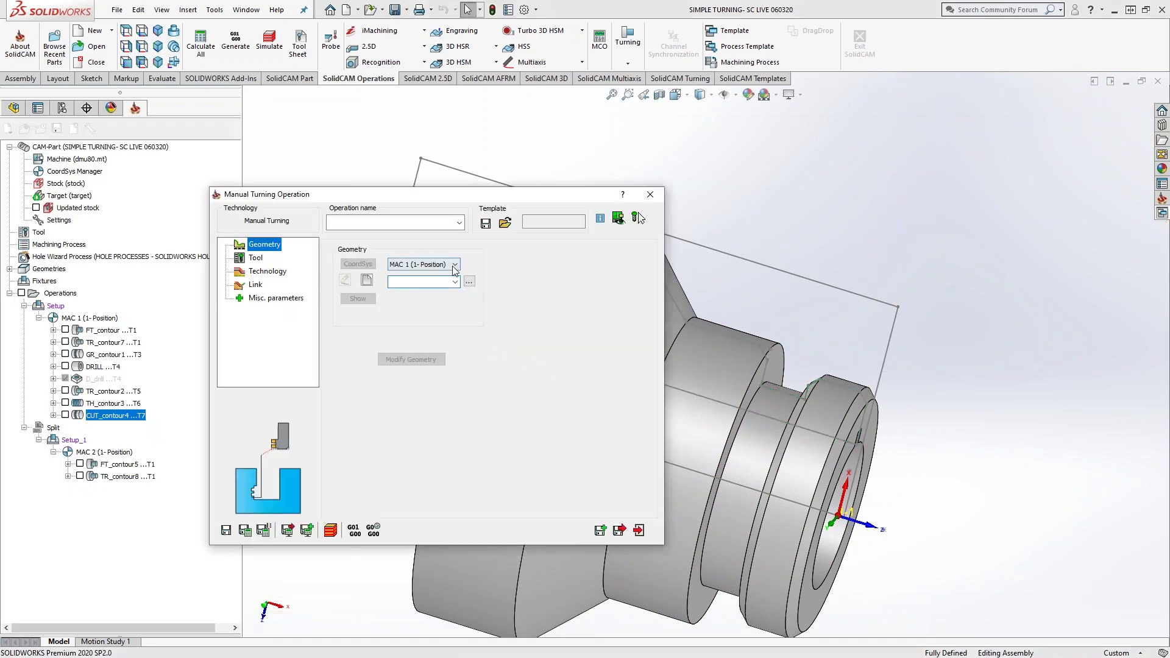
Step: Define the manual turning geometry as a curve chain from the front chamfer along the outer profile to the foot of the cone
{"action": "left_click", "coordinate": [366, 279]}
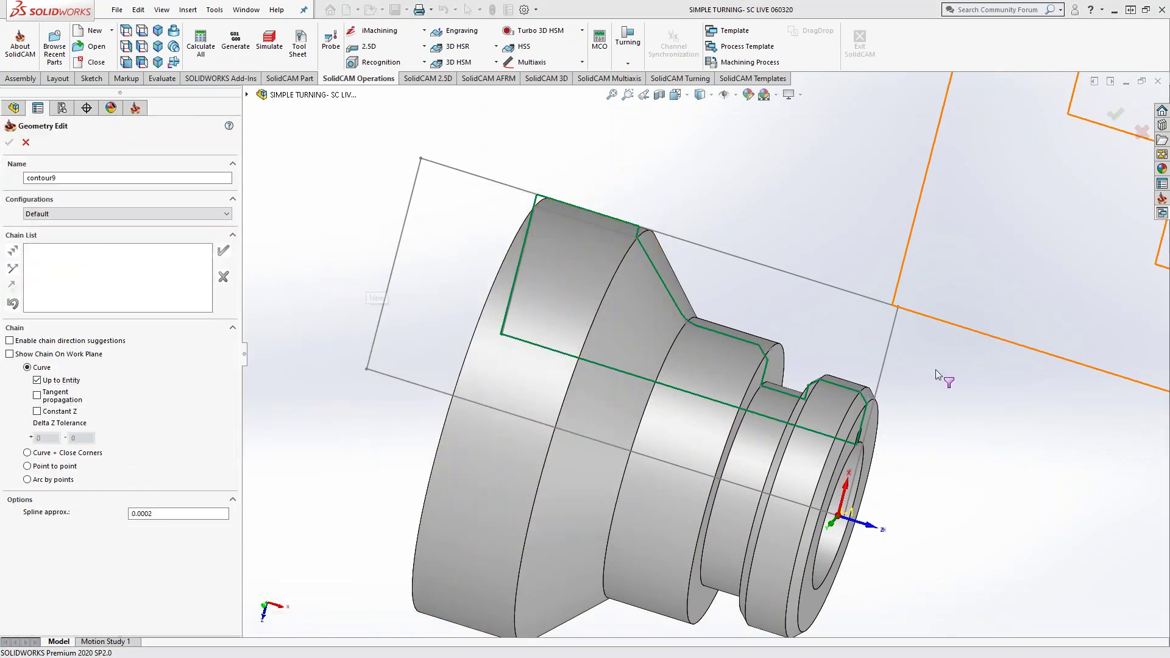
{"action": "scroll", "coordinate": [856, 402], "scroll_direction": "down", "scroll_amount": 4}
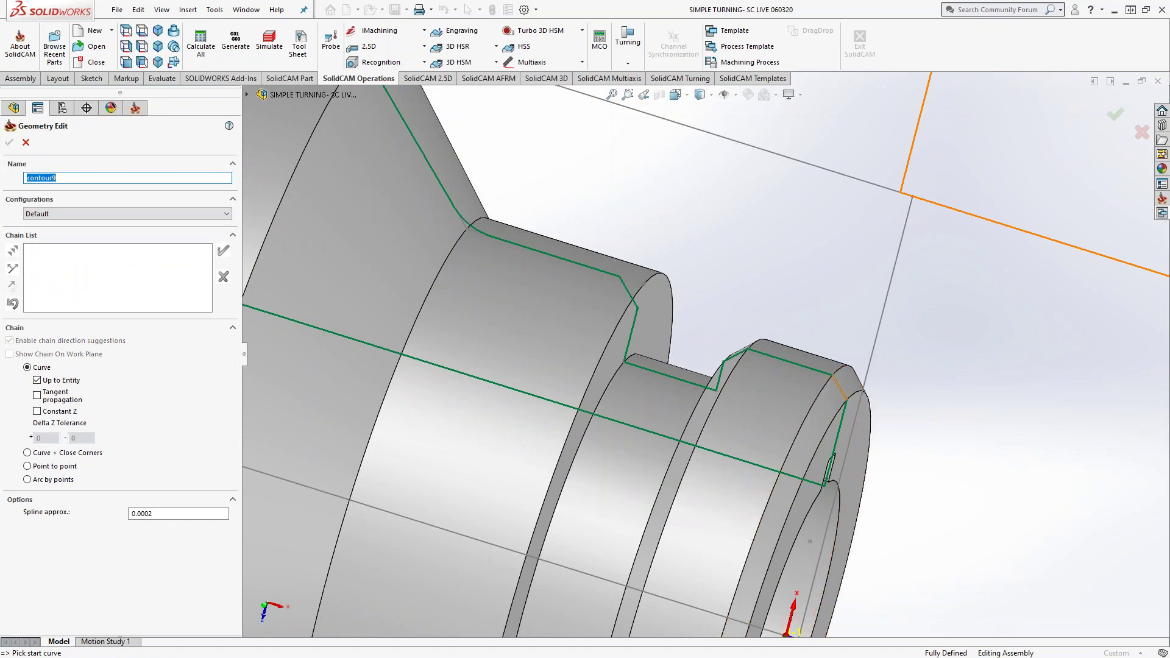
{"action": "left_click", "coordinate": [839, 385]}
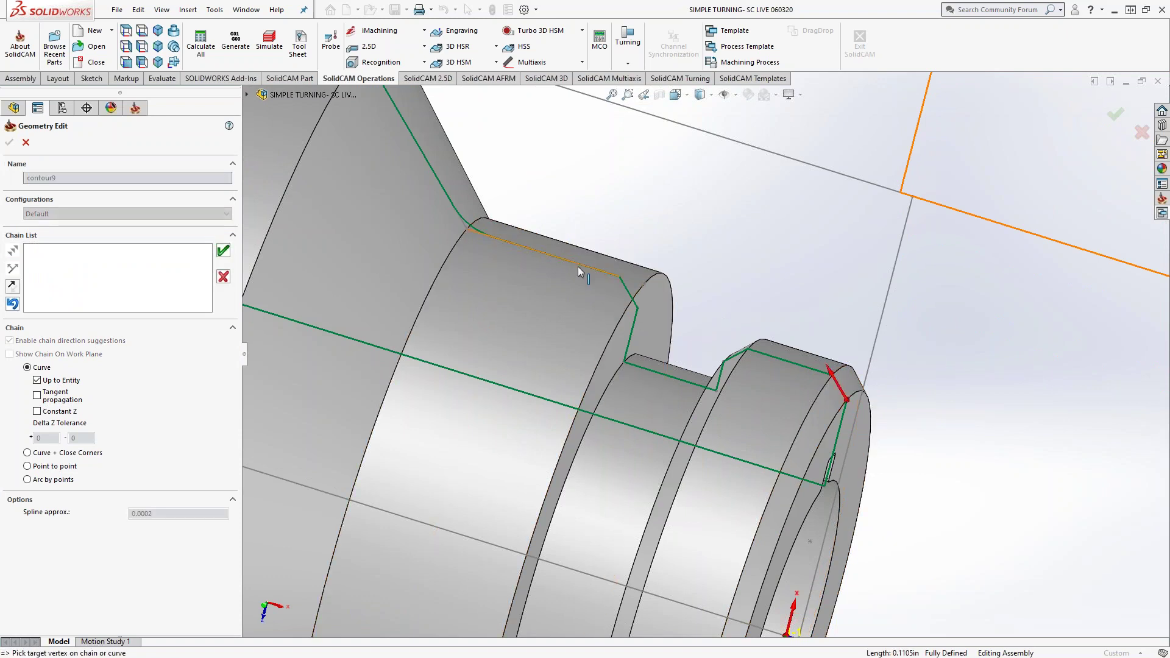
{"action": "left_click", "coordinate": [471, 229]}
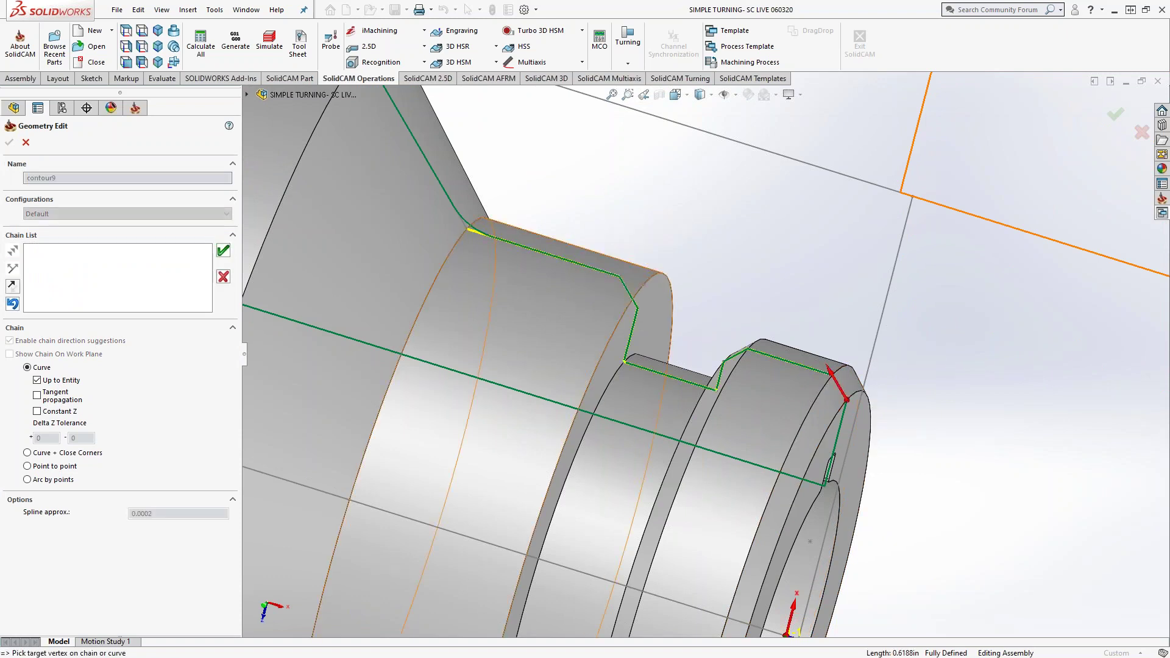
{"action": "left_click", "coordinate": [223, 251]}
{"action": "left_click", "coordinate": [8, 142]}
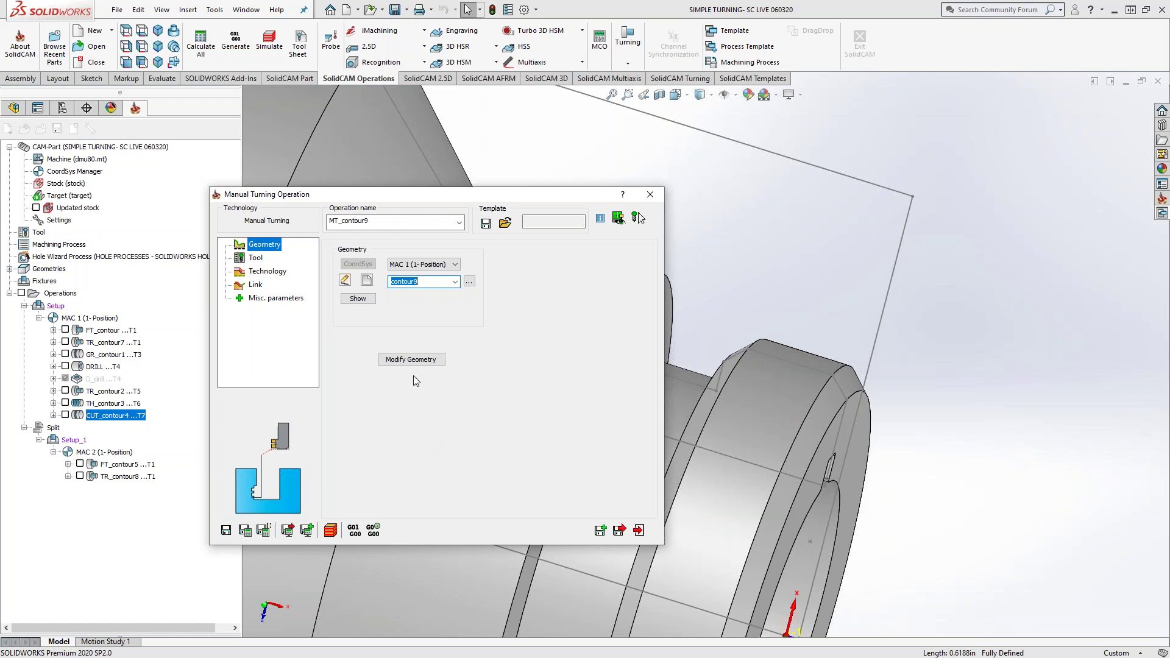
Step: Keep the tool side from drive geometry on Auto without a reversed cutting path, and save and calculate the manual turning operation
{"action": "left_click", "coordinate": [258, 258]}
{"action": "left_click", "coordinate": [259, 273]}
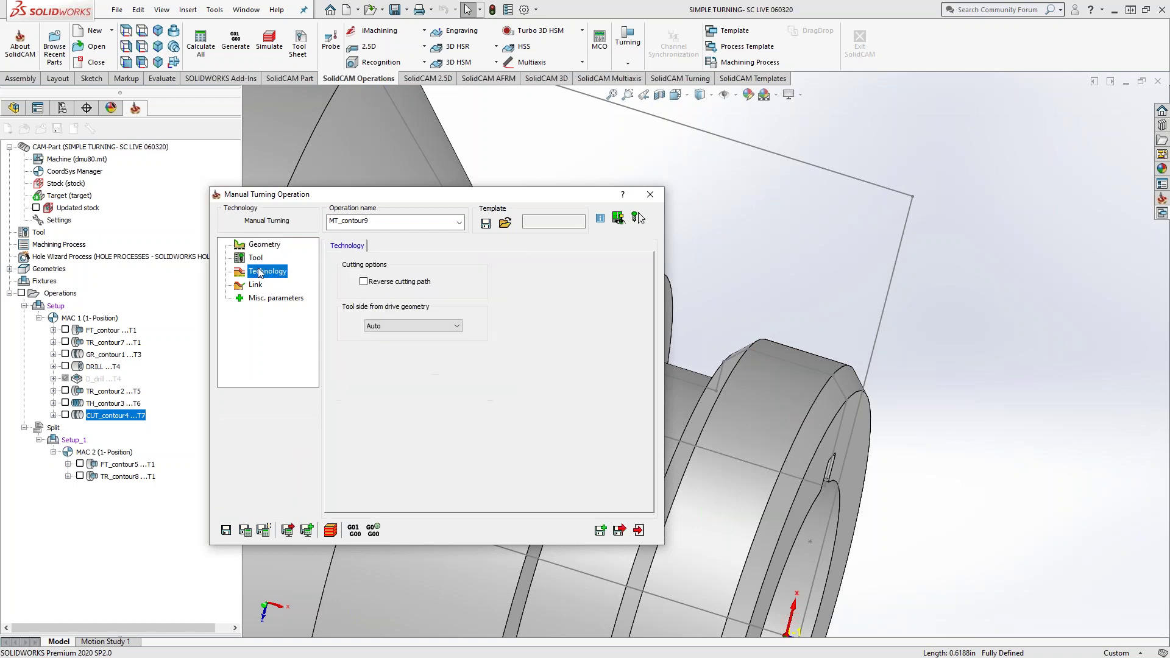
{"action": "left_click", "coordinate": [249, 530]}
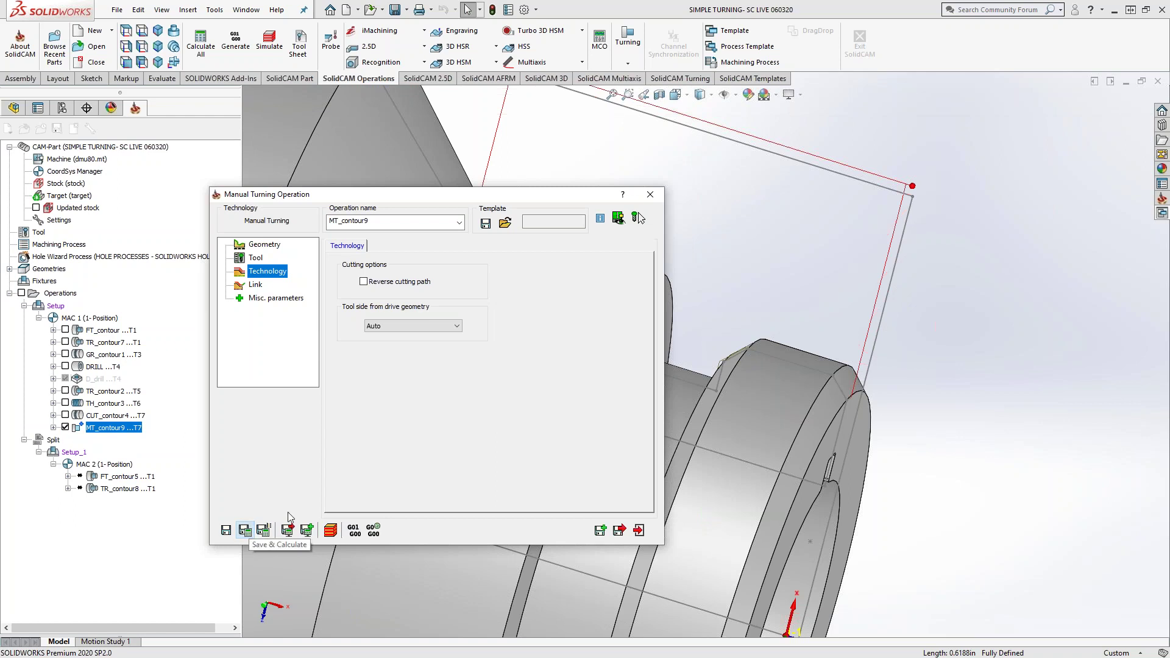
Step: Simulate the manual turning operation in a side view, stepping the tool over the front chamfer and along the front collar
{"action": "left_click", "coordinate": [330, 530]}
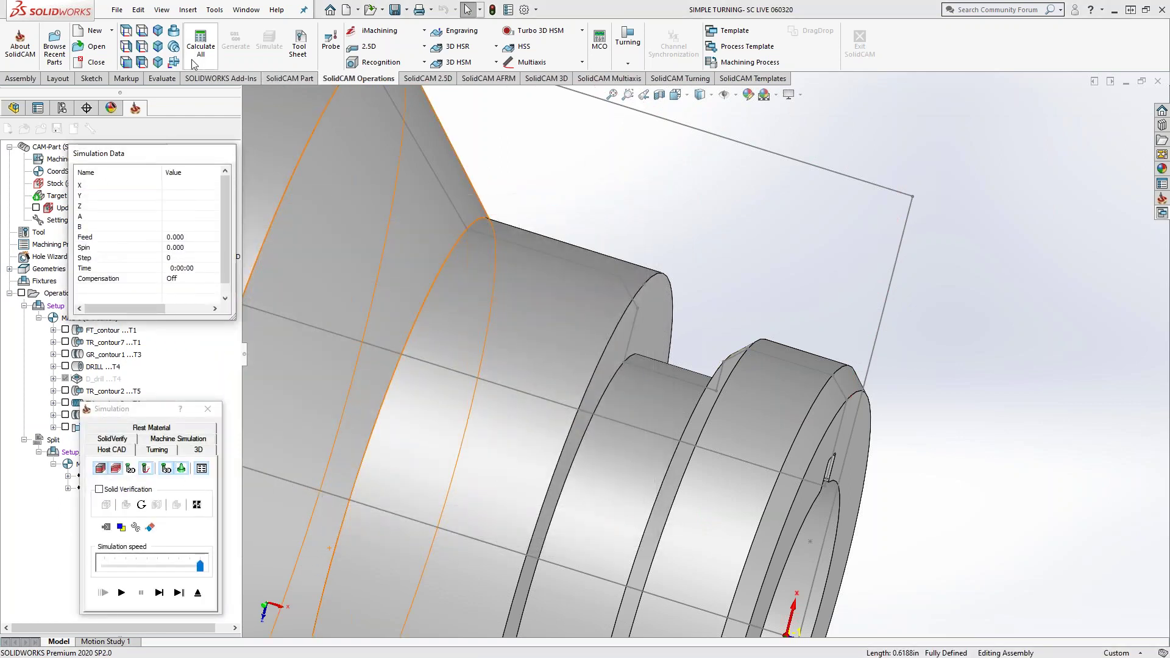
{"action": "left_click", "coordinate": [173, 63]}
{"action": "scroll", "coordinate": [964, 165], "scroll_direction": "down", "scroll_amount": 3}
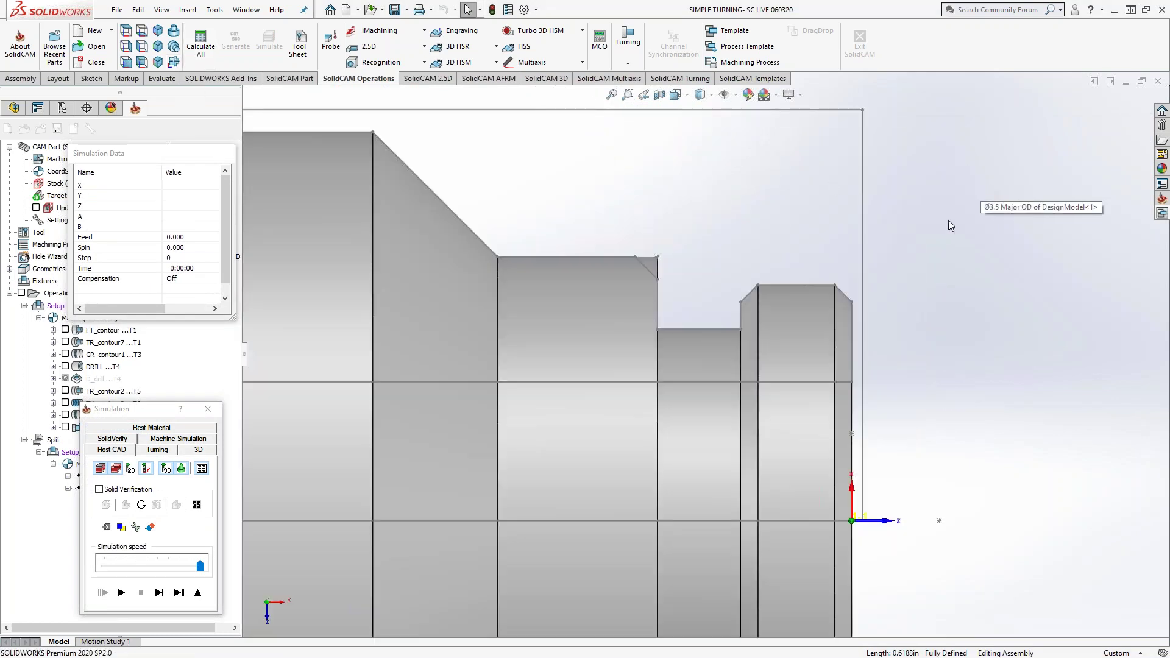
{"action": "left_click", "coordinate": [159, 592]}
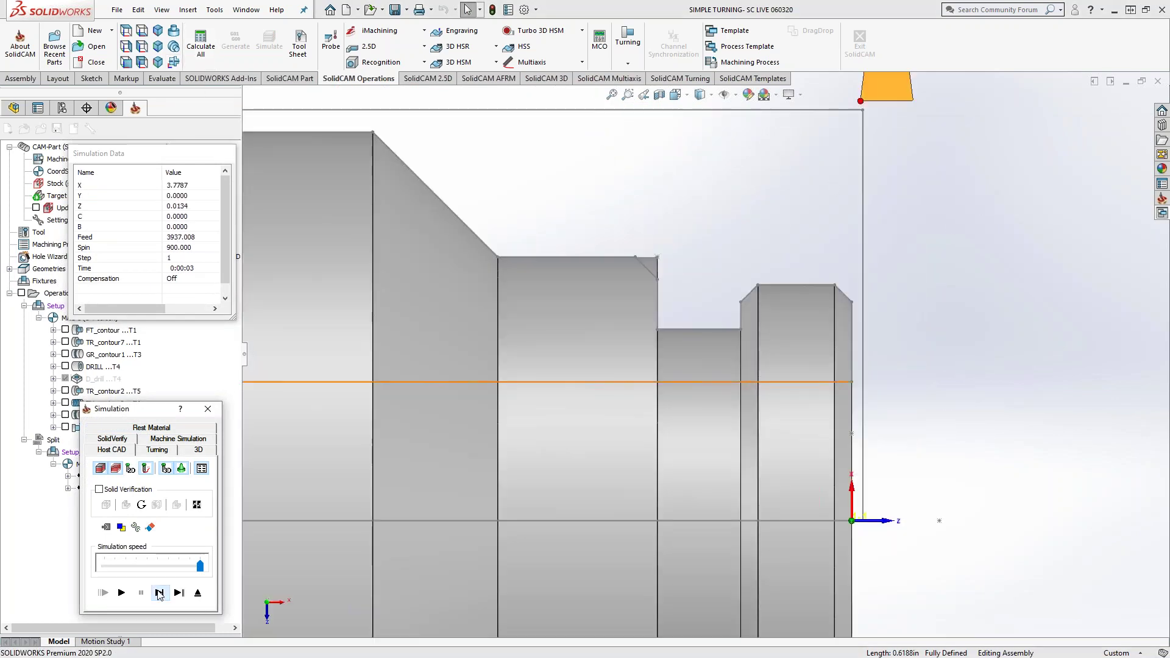
{"action": "left_click", "coordinate": [159, 592]}
{"action": "left_click", "coordinate": [159, 593]}
{"action": "left_click", "coordinate": [159, 592]}
{"action": "left_click", "coordinate": [159, 593]}
{"action": "left_click", "coordinate": [159, 592]}
{"action": "left_click", "coordinate": [159, 592]}
{"action": "left_click", "coordinate": [159, 592]}
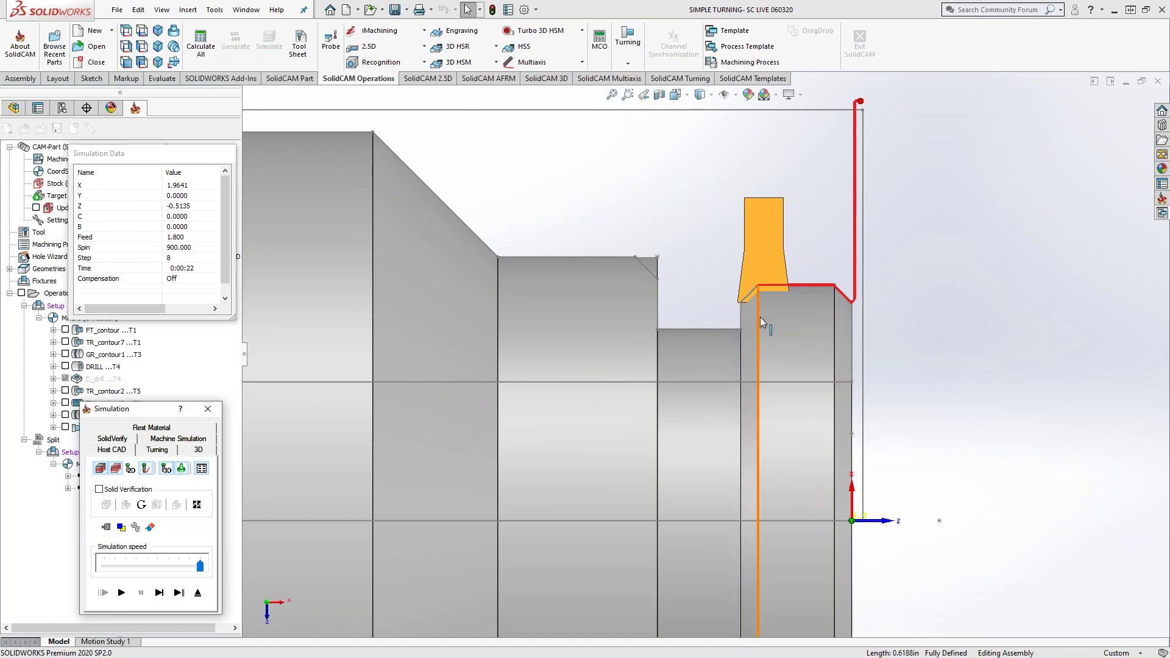
Step: Step the simulation on through the groove, the shoulder chamfer and the outer diameter up to the retract at the cone
{"action": "left_click", "coordinate": [159, 593]}
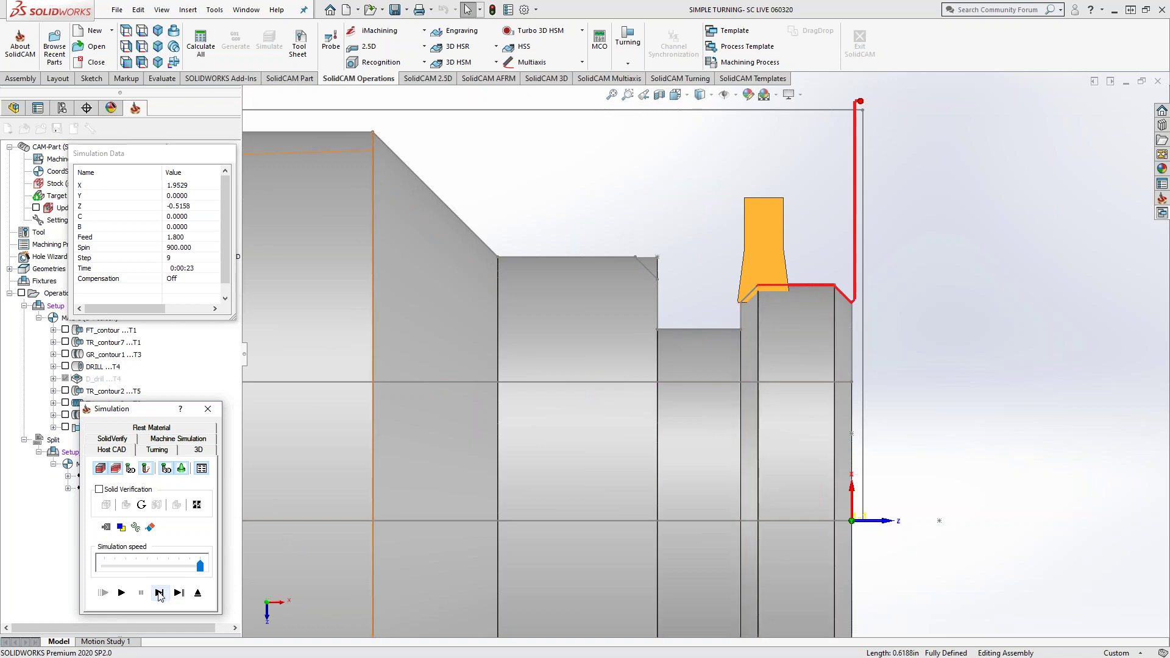
{"action": "left_click", "coordinate": [159, 594]}
{"action": "left_click", "coordinate": [159, 594]}
{"action": "left_click", "coordinate": [159, 593]}
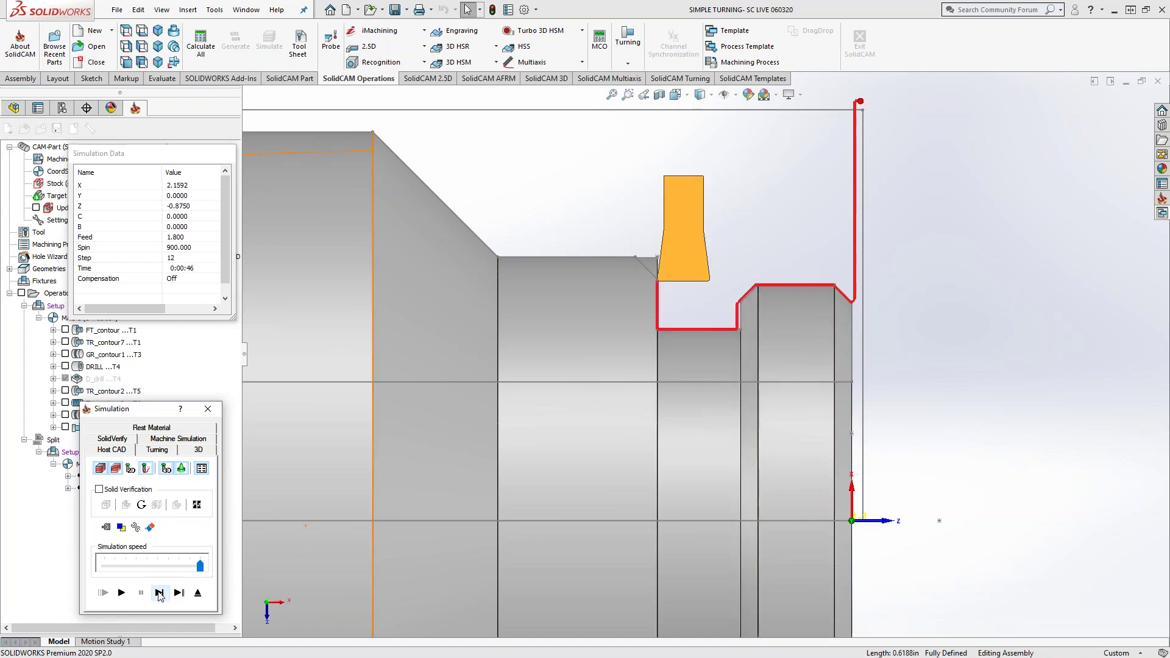
{"action": "left_click", "coordinate": [159, 593]}
{"action": "left_click", "coordinate": [159, 594]}
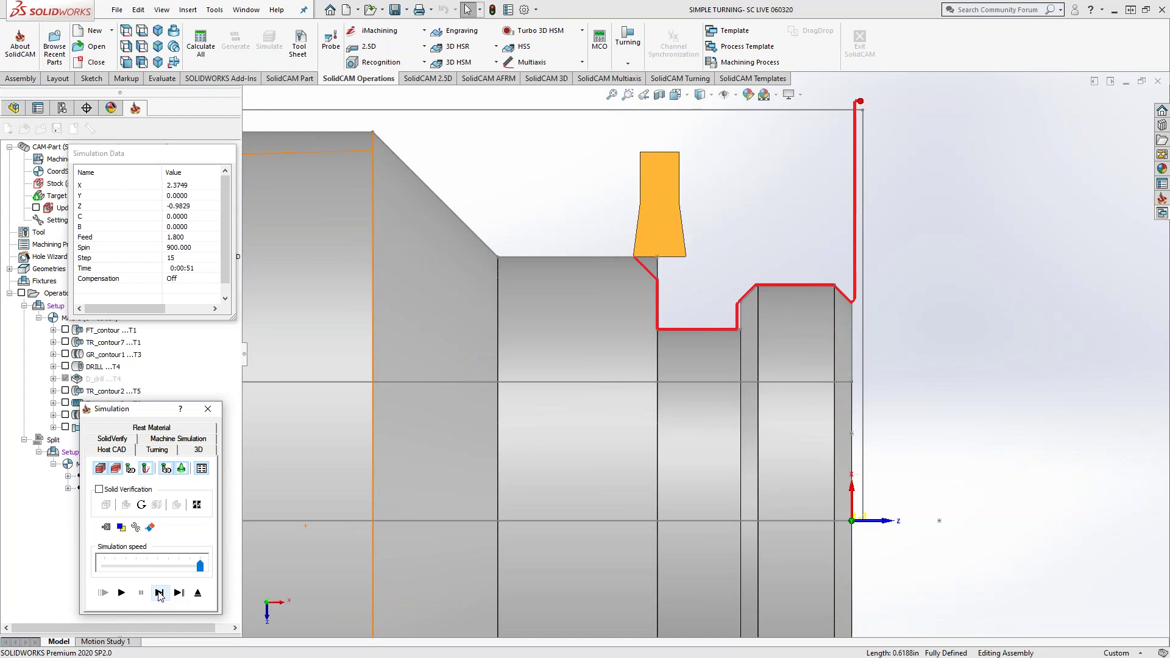
{"action": "left_click", "coordinate": [159, 593]}
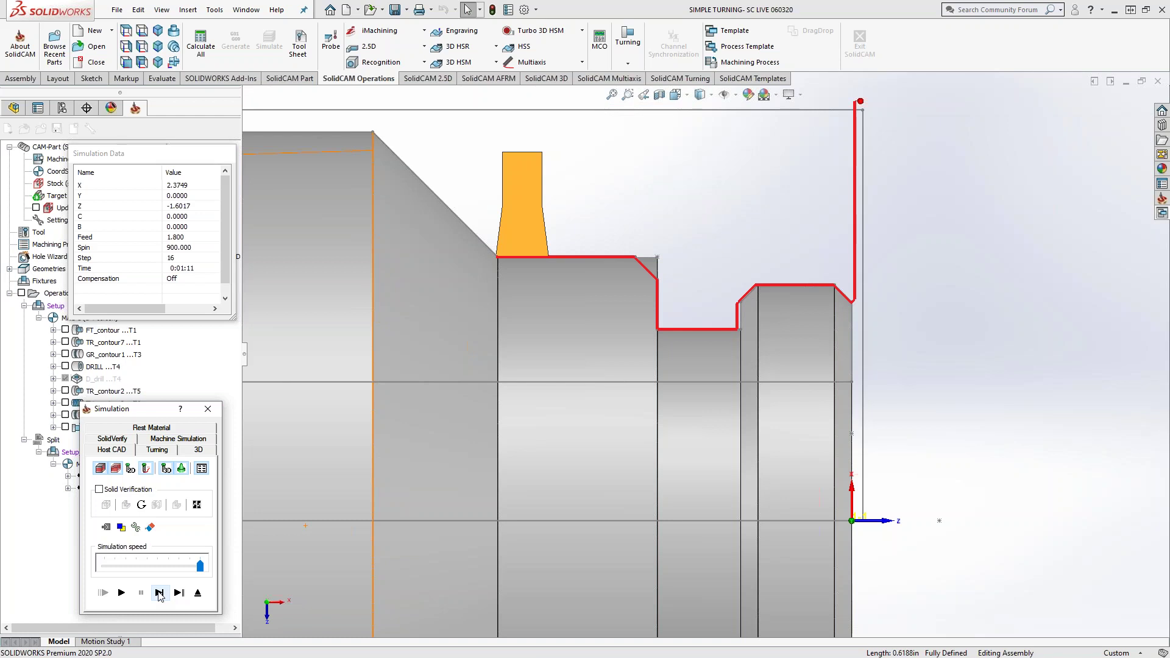
{"action": "left_click", "coordinate": [159, 593]}
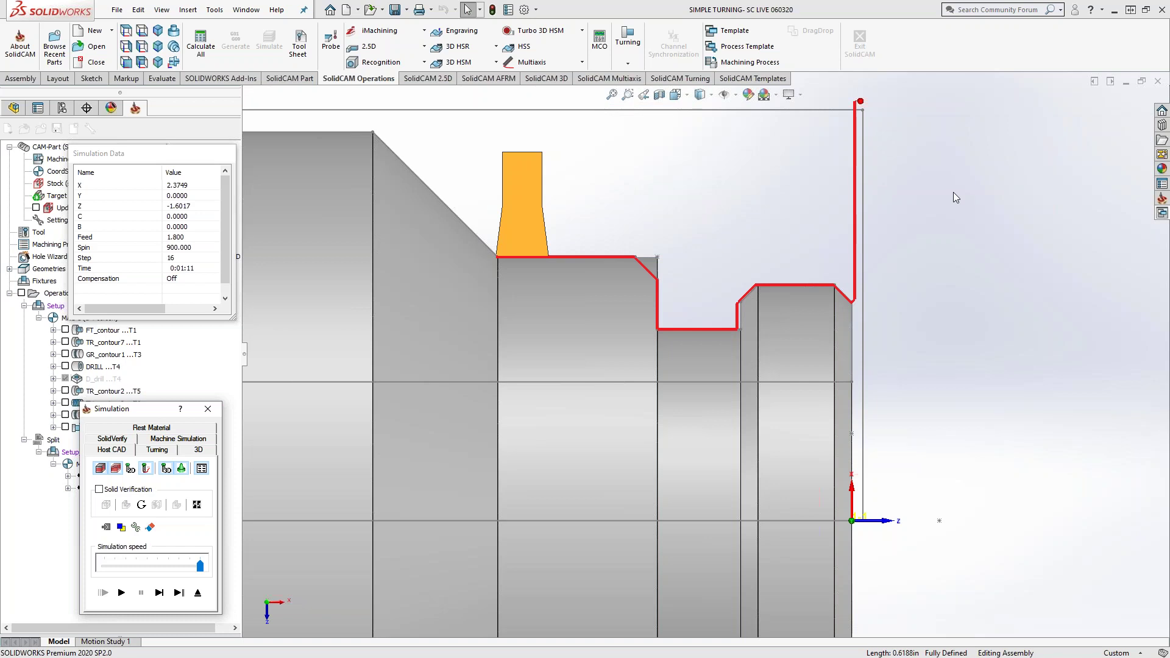
{"action": "left_click", "coordinate": [159, 593]}
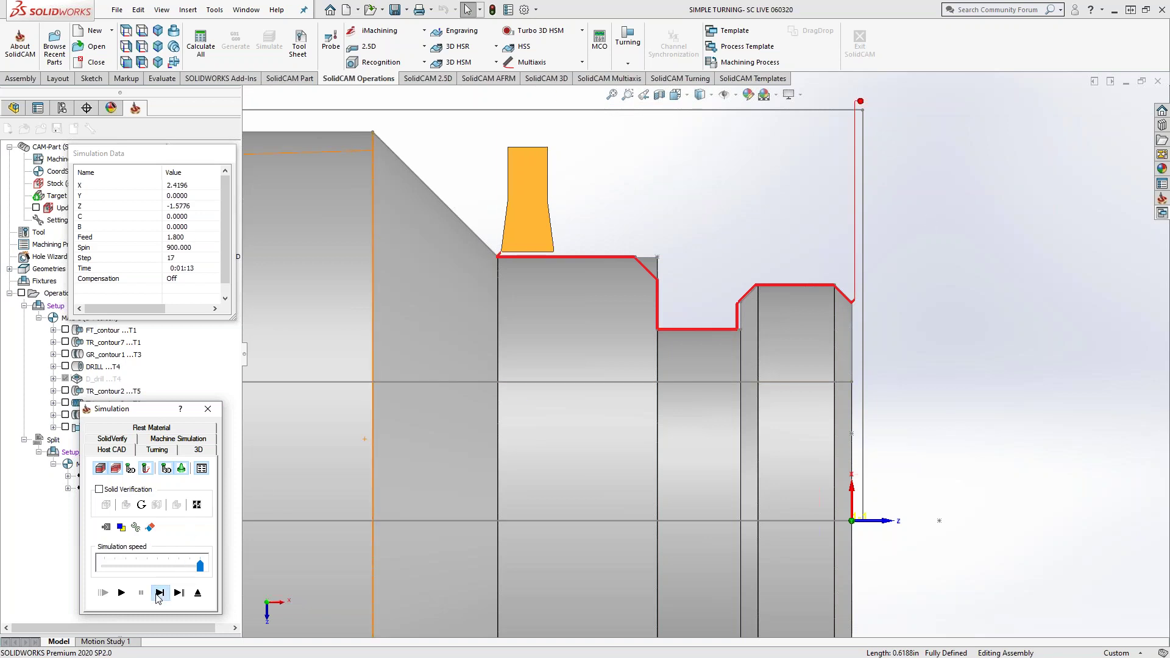
{"action": "left_click", "coordinate": [159, 593]}
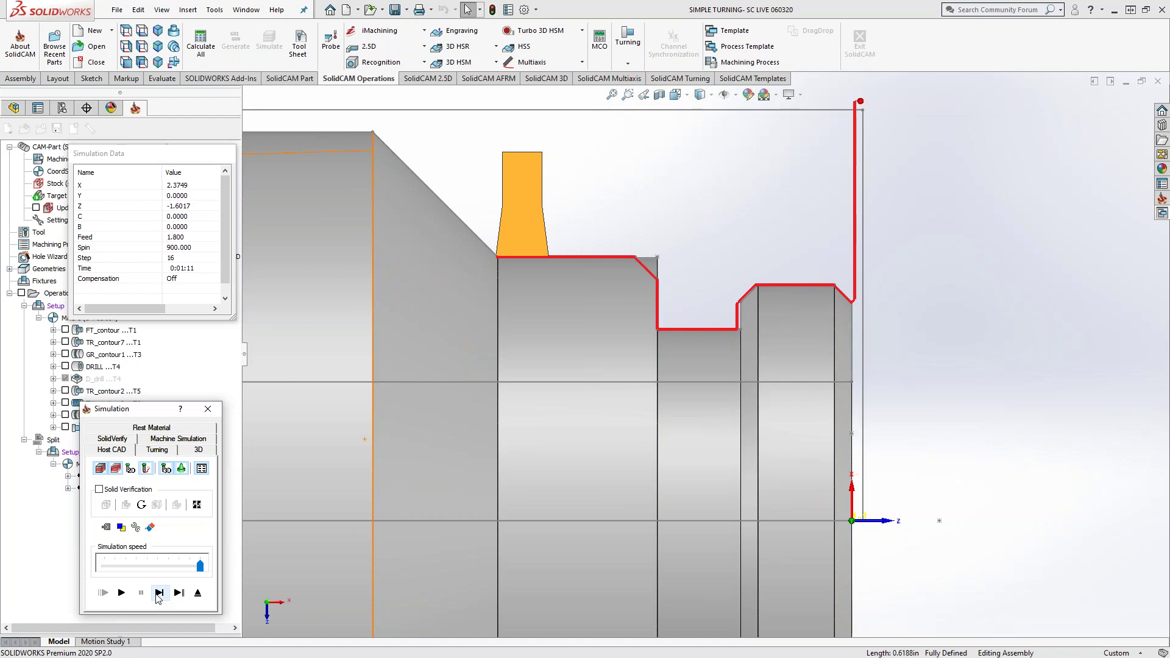
Step: Exit the simulation, close the manual turning operation and hide its toolpath
{"action": "left_click", "coordinate": [198, 593]}
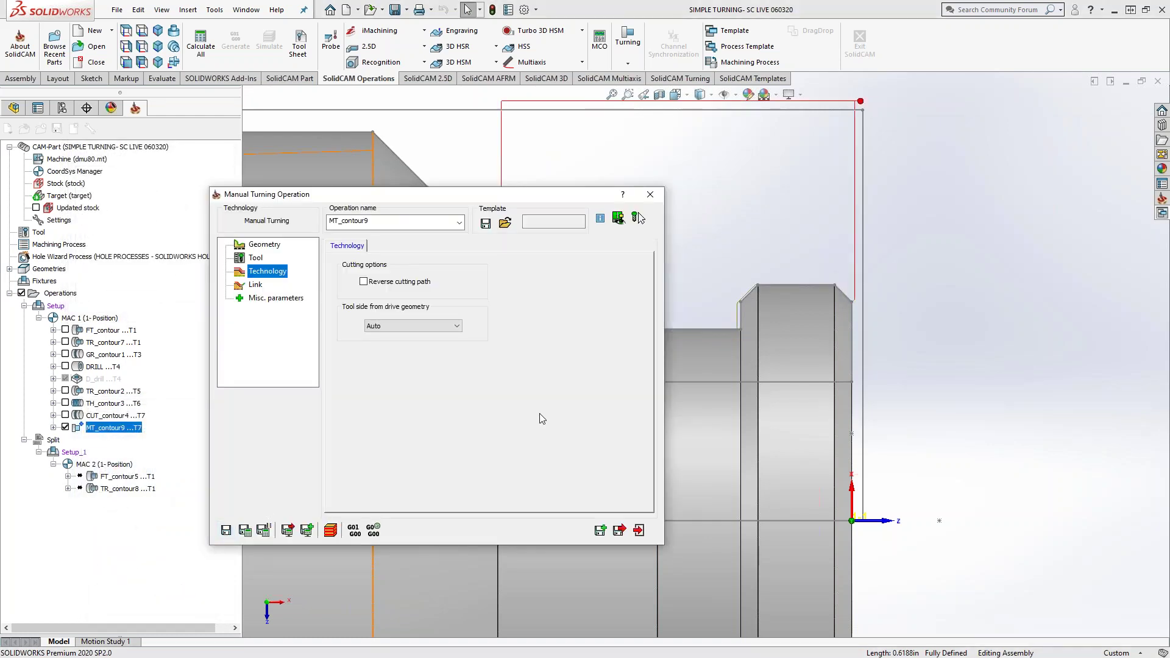
{"action": "left_click", "coordinate": [639, 531]}
{"action": "left_click", "coordinate": [65, 427]}
Step: Look through the cycle types of a new ToolBox cycles milling operation and close it without saving
{"action": "right_click", "coordinate": [92, 430]}
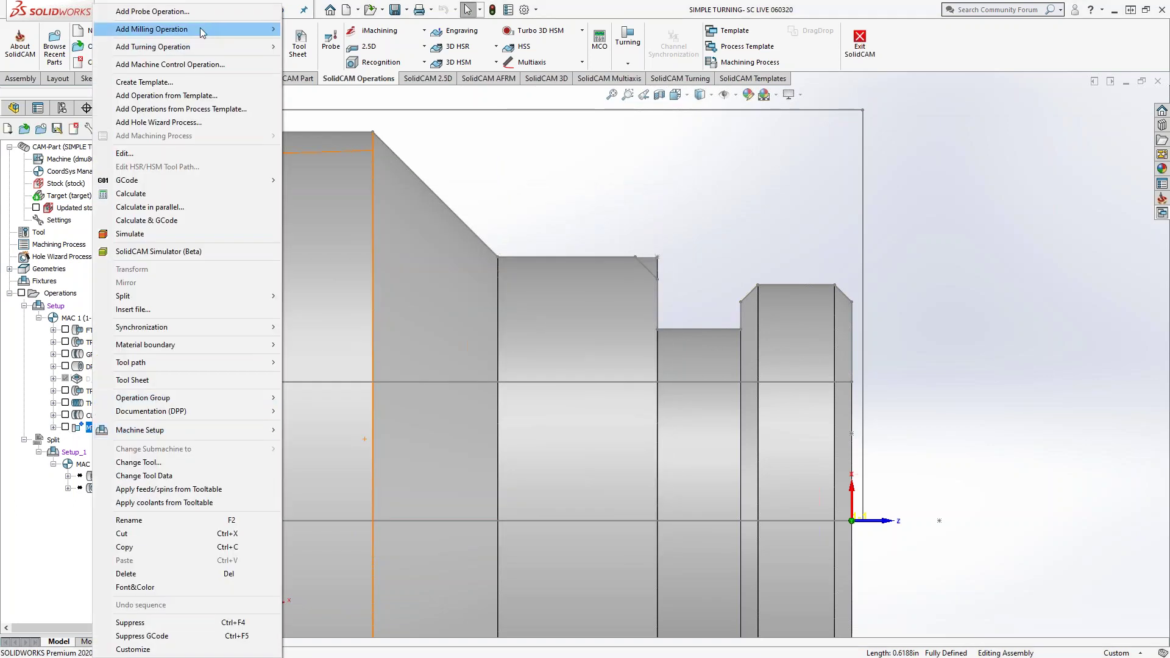
{"action": "mouse_move", "coordinate": [203, 31]}
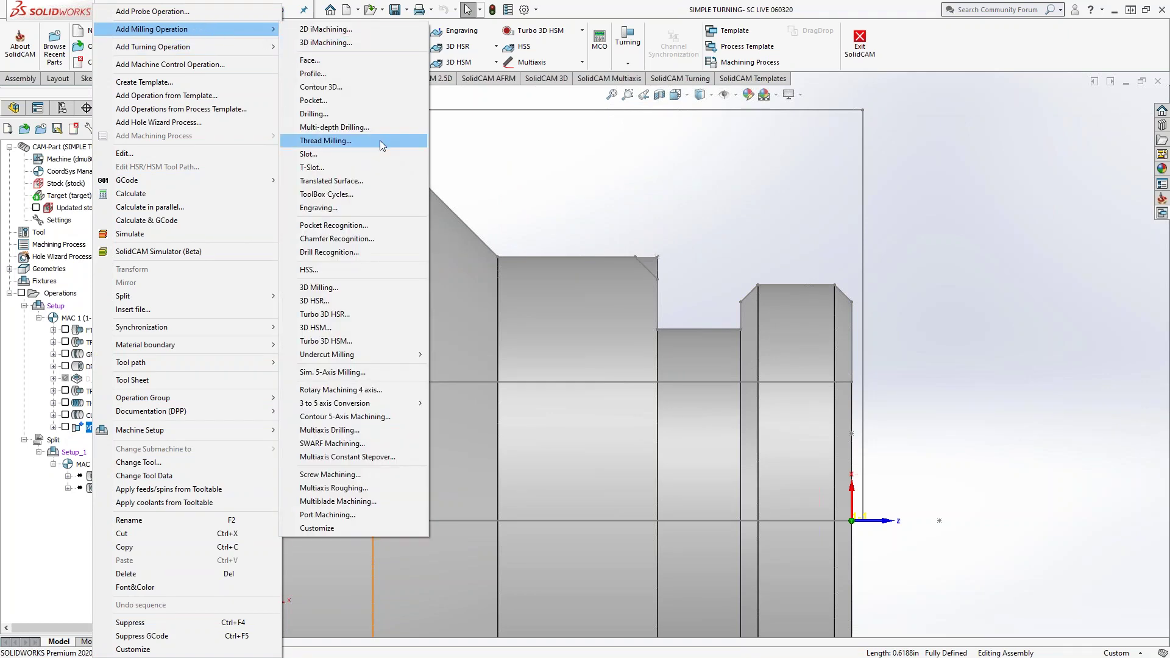
{"action": "left_click", "coordinate": [343, 196]}
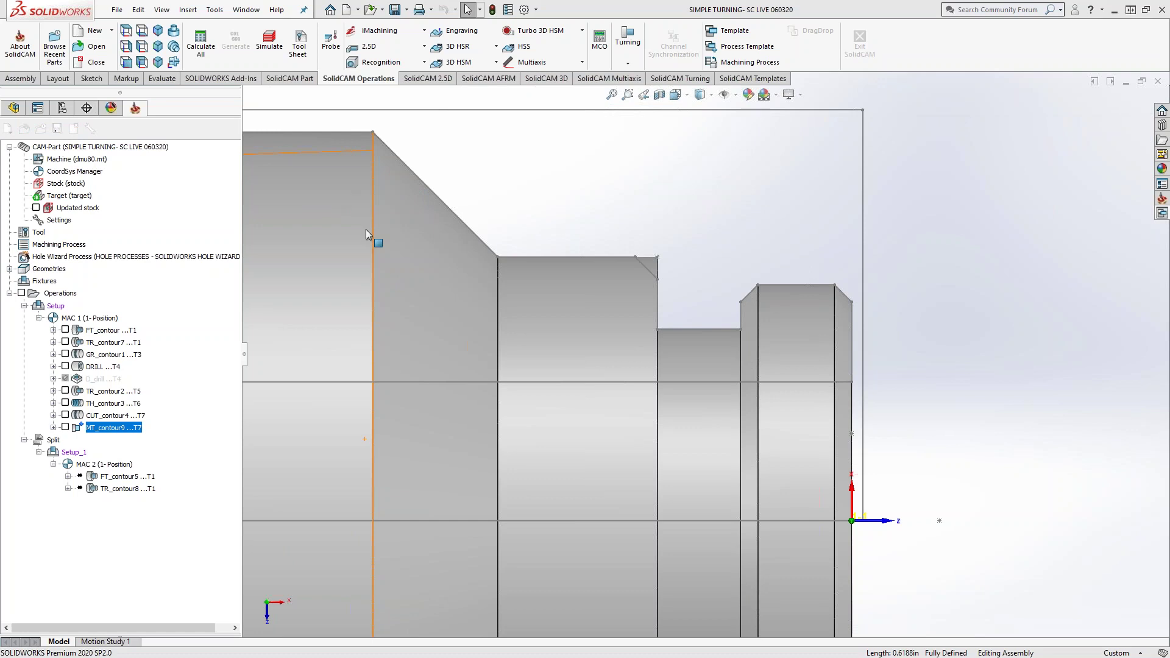
{"action": "left_click", "coordinate": [294, 224]}
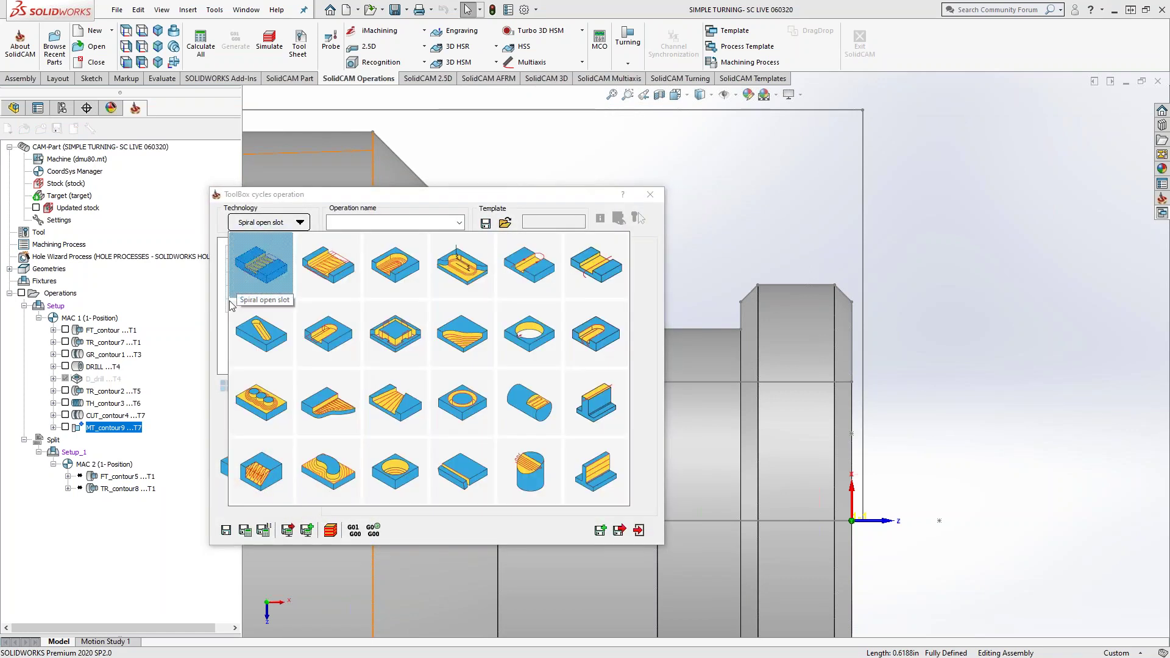
{"action": "left_click", "coordinate": [655, 198]}
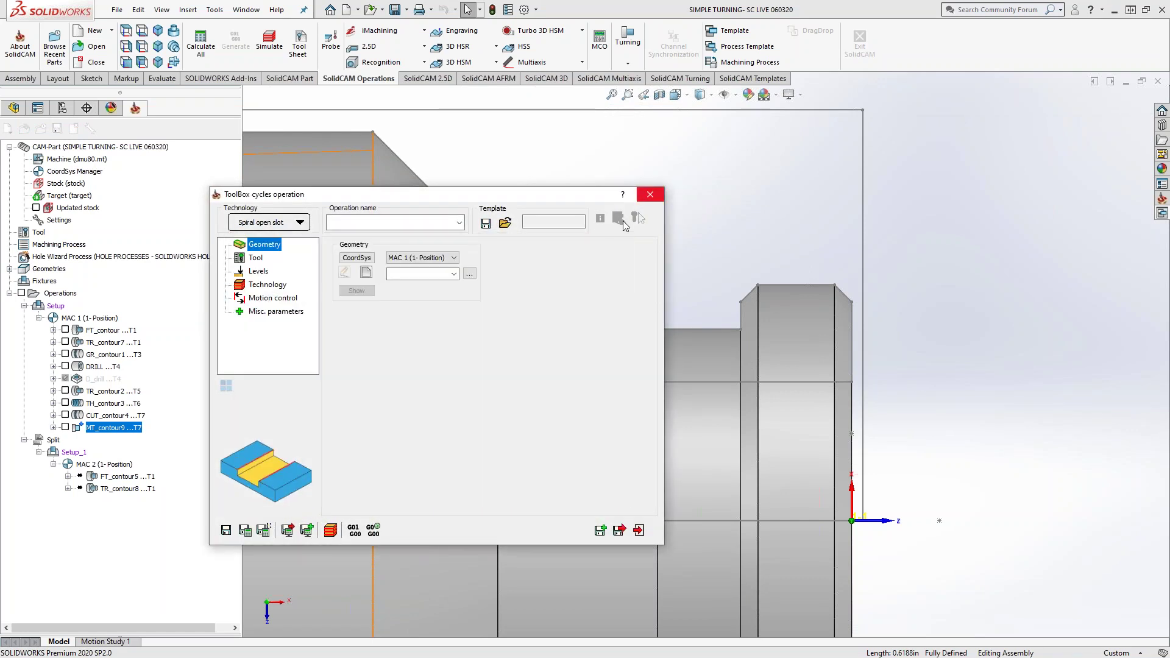
{"action": "left_click", "coordinate": [650, 194]}
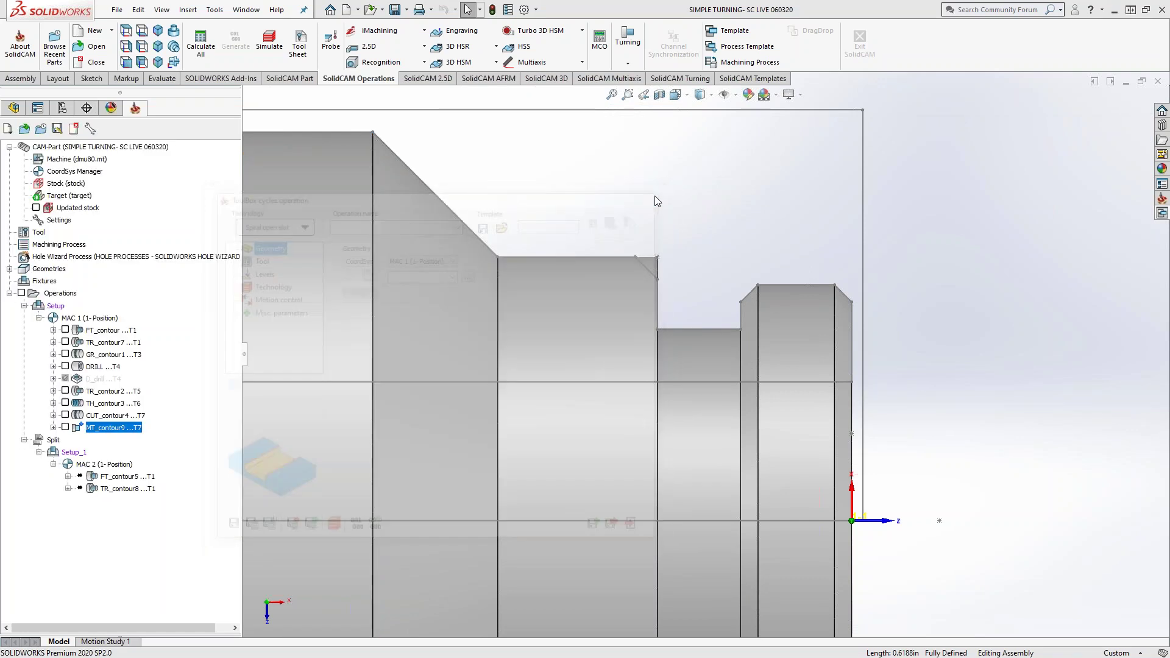
{"action": "left_click", "coordinate": [214, 10]}
{"action": "mouse_move", "coordinate": [244, 68]}
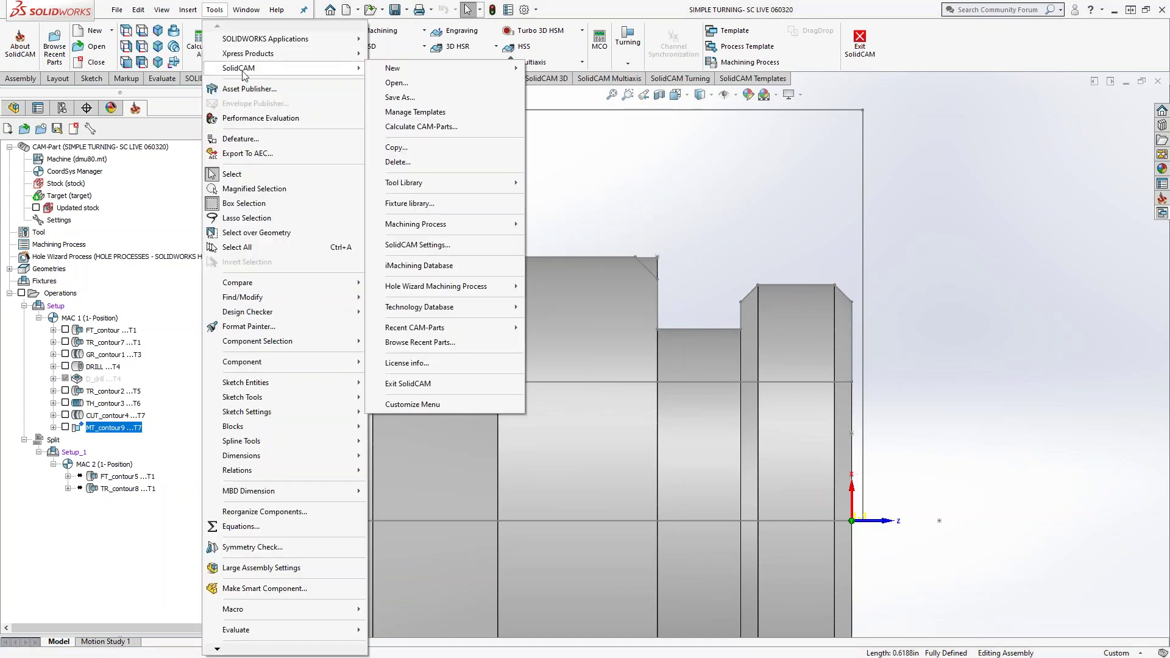
{"action": "mouse_move", "coordinate": [510, 329]}
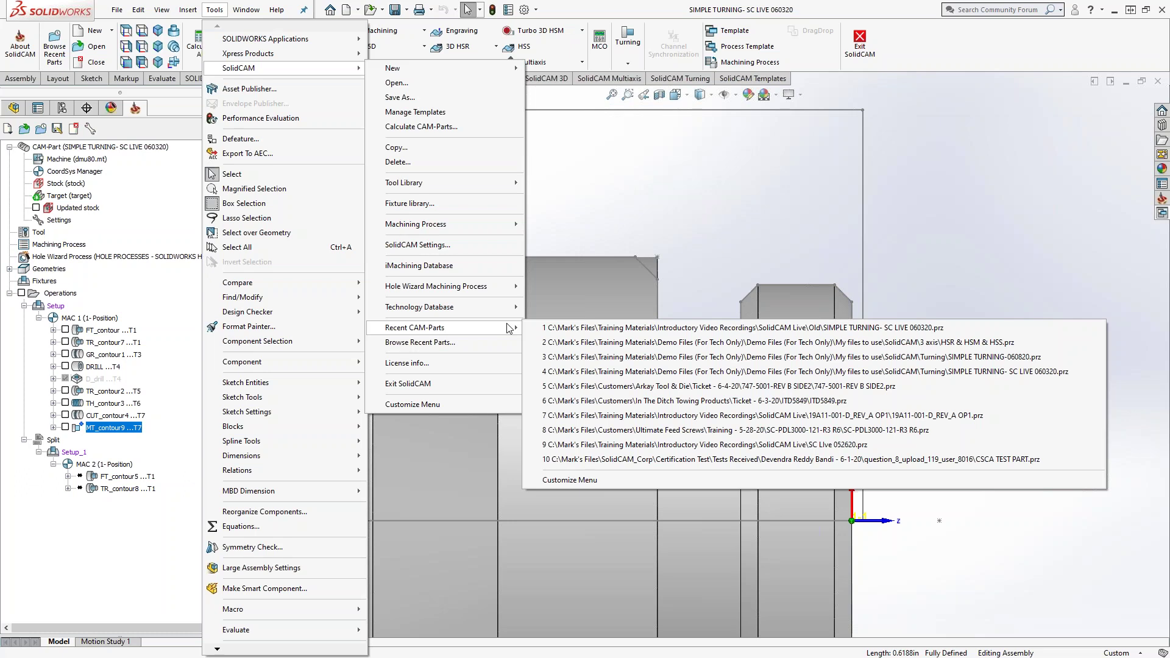
{"action": "left_click", "coordinate": [1045, 204]}
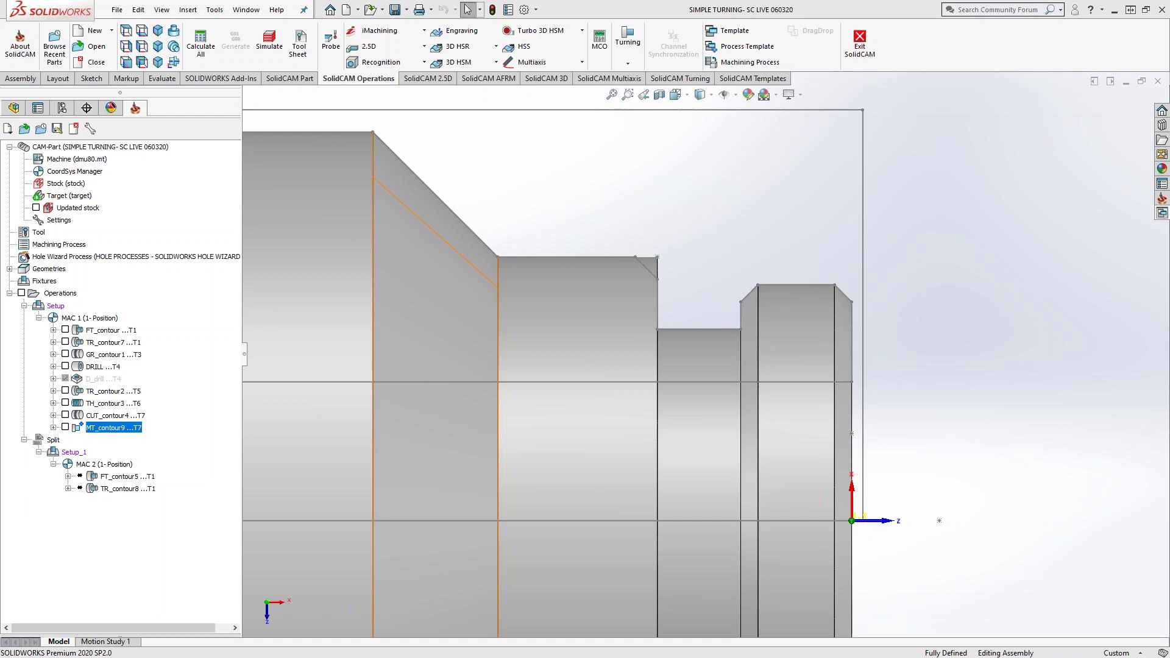
Step: Examine the CAM component's sketches in the assembly tree against the model, and the Convert Entities options for sketching geometry
{"action": "left_click", "coordinate": [13, 108]}
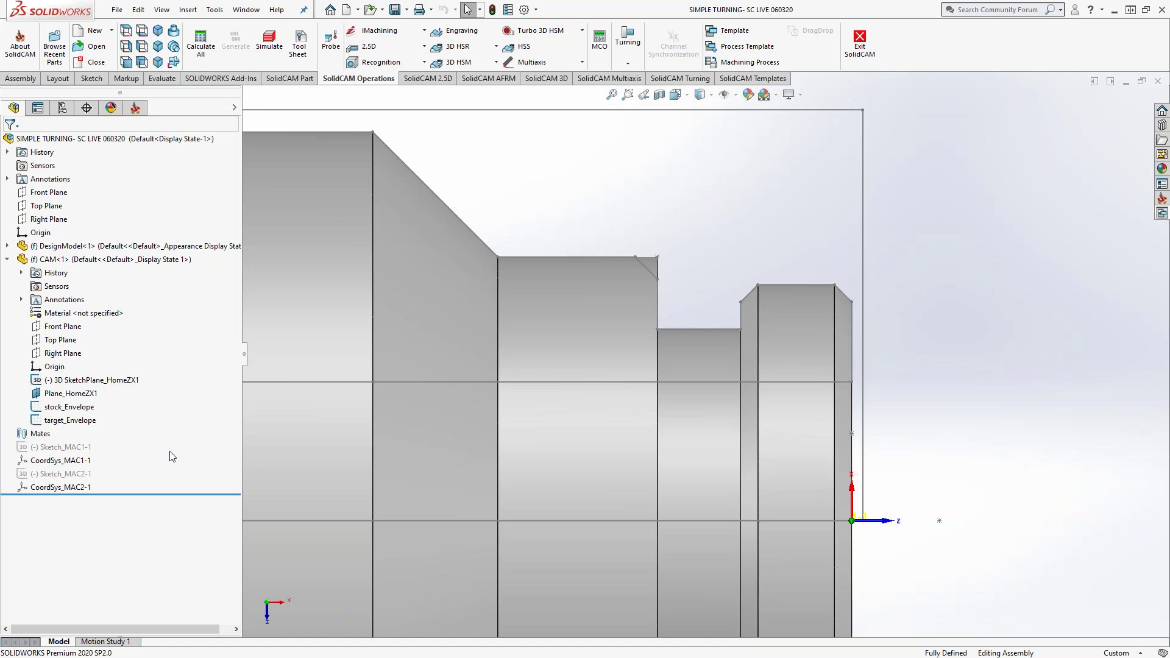
{"action": "left_click", "coordinate": [53, 259]}
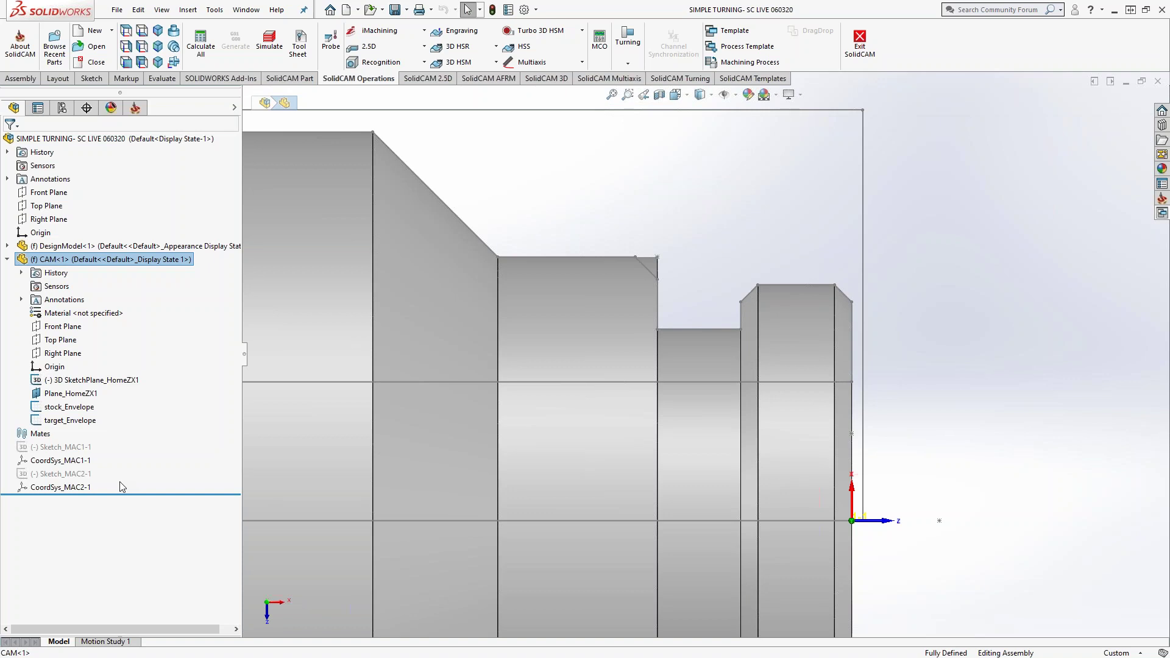
{"action": "left_click", "coordinate": [1001, 361]}
{"action": "middle_click_drag", "start_coordinate": [1001, 361], "coordinate": [829, 472]}
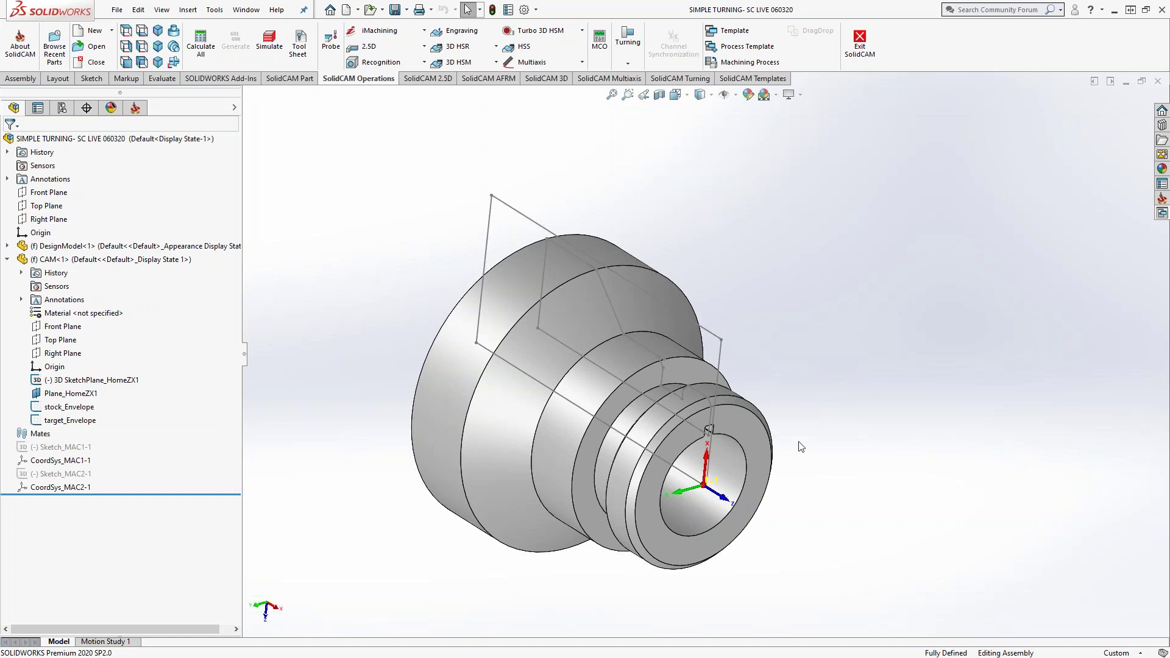
{"action": "left_click", "coordinate": [53, 260]}
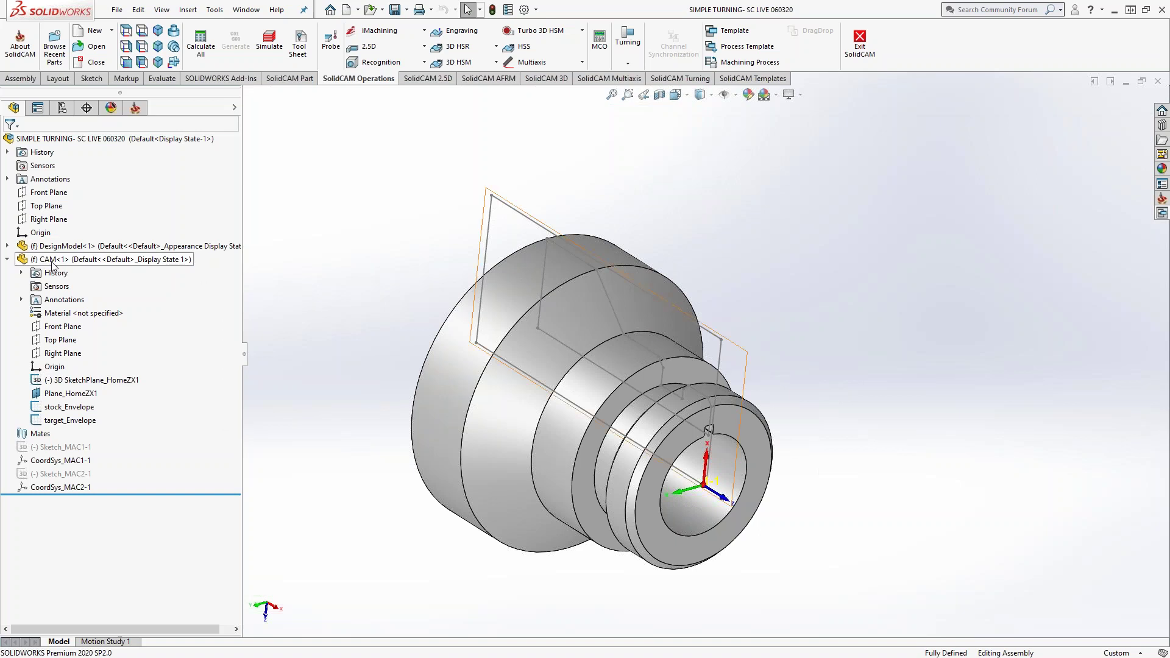
{"action": "left_click", "coordinate": [92, 79]}
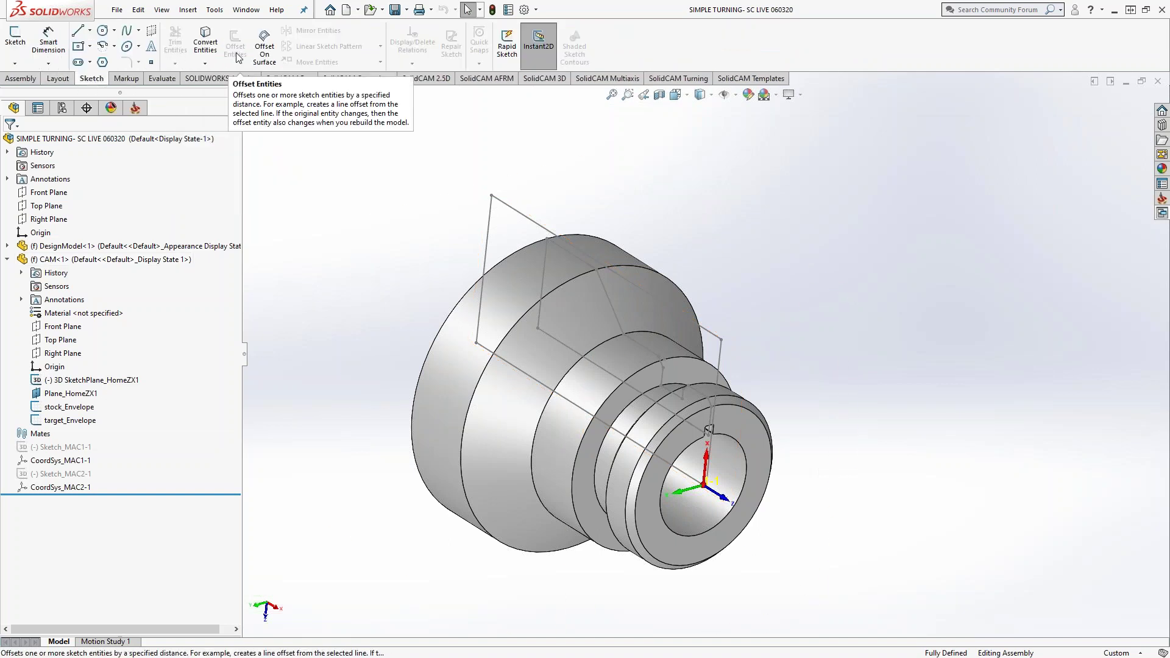
{"action": "left_click", "coordinate": [207, 65]}
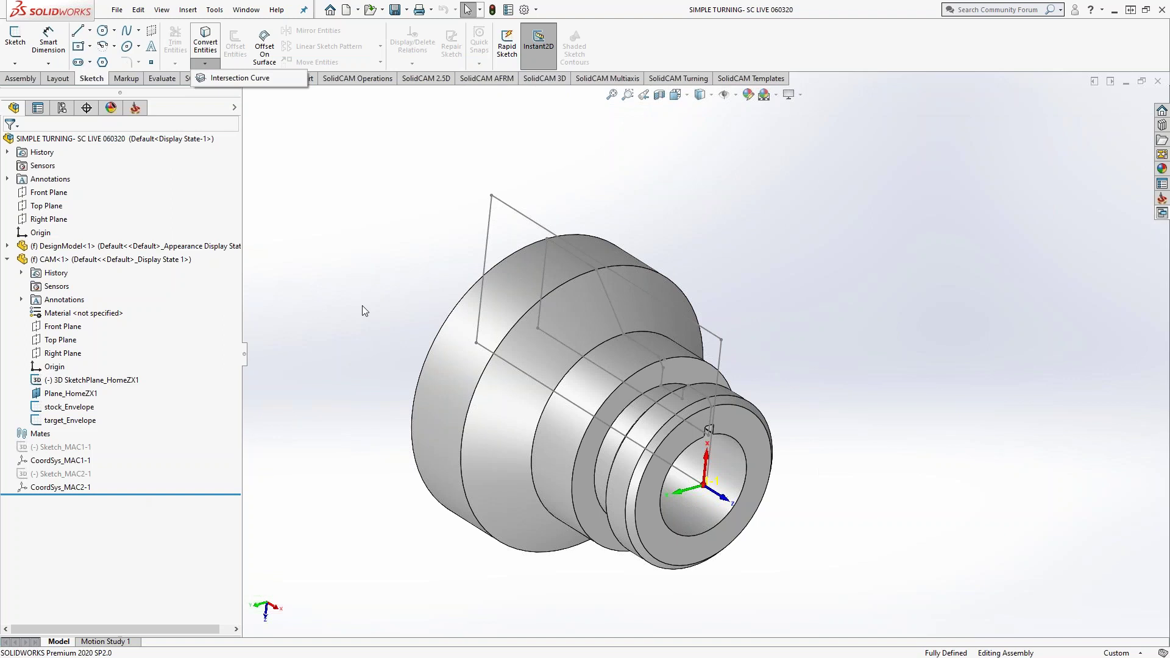
{"action": "left_click", "coordinate": [248, 40]}
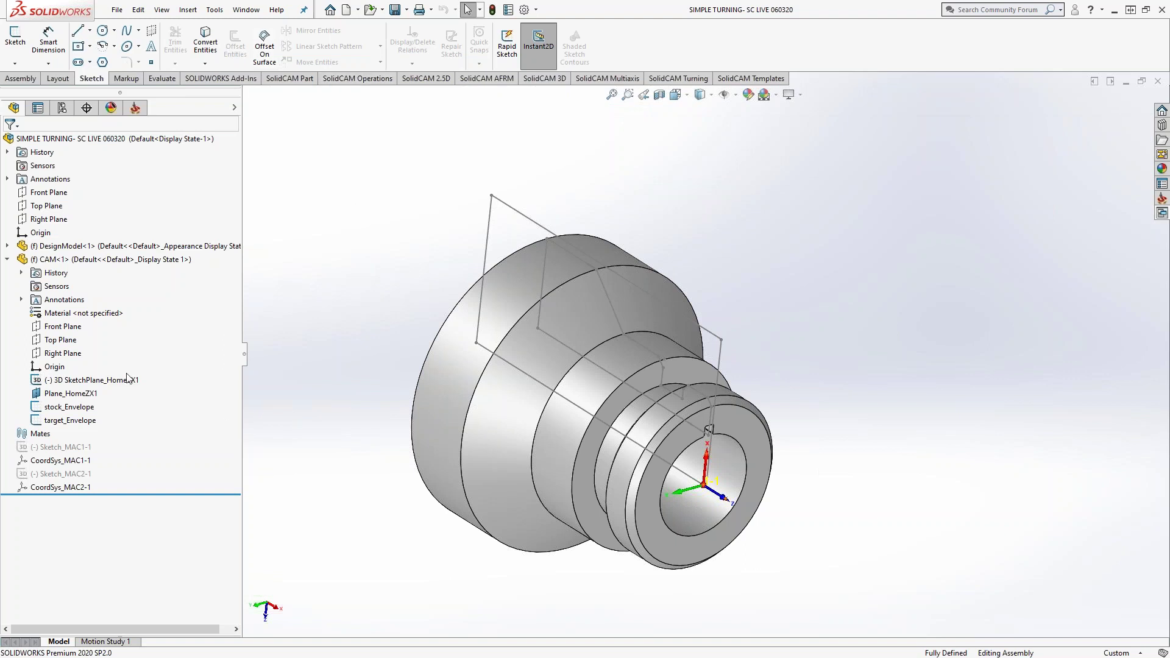
{"action": "left_click", "coordinate": [14, 39]}
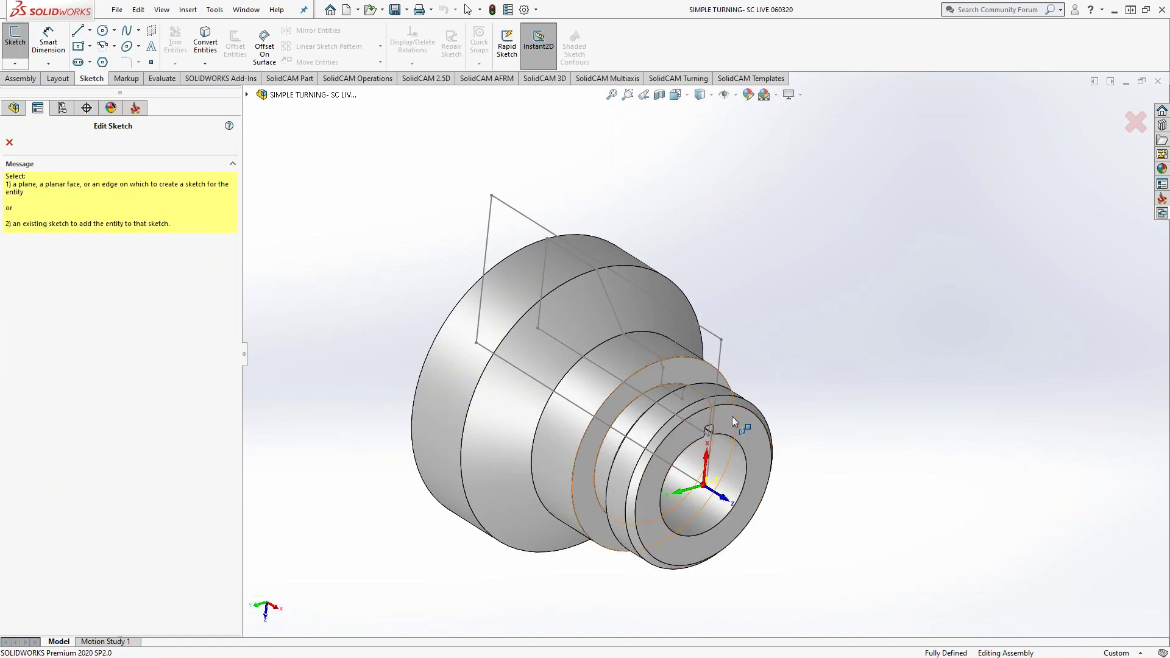
{"action": "left_click", "coordinate": [709, 430]}
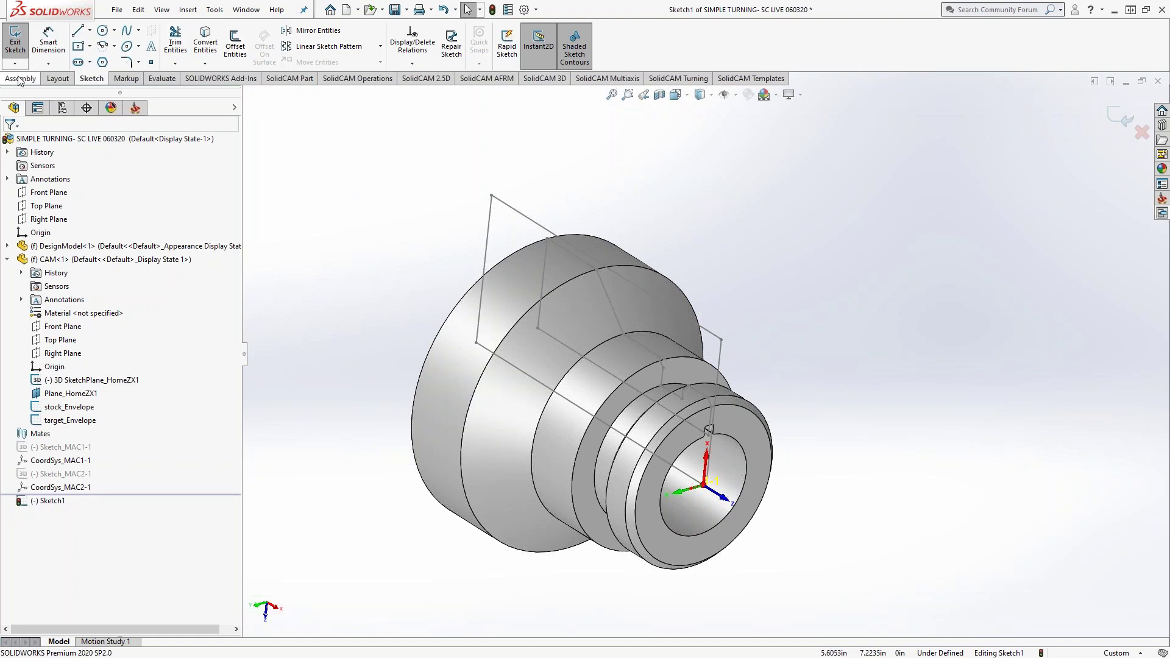
{"action": "left_click", "coordinate": [1141, 132]}
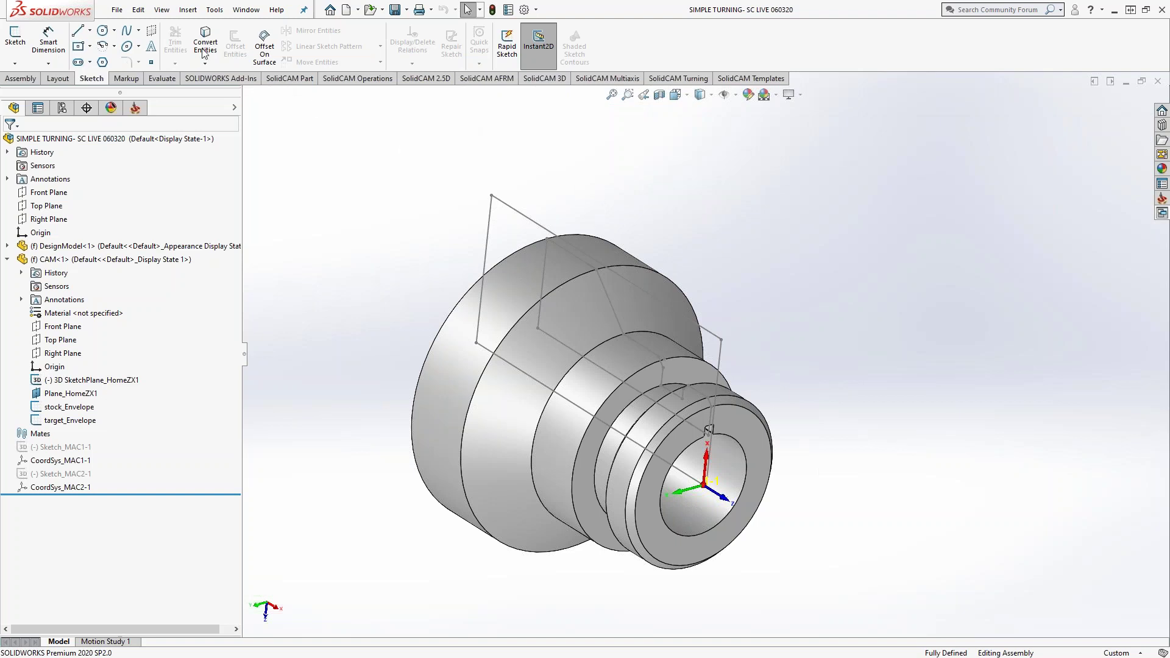
Step: Start opening another SolidCAM CAM-Part and browse from Introductory Video Recordings through Part Files to the SolidCAM Parts folder
{"action": "left_click", "coordinate": [213, 11]}
{"action": "mouse_move", "coordinate": [262, 69]}
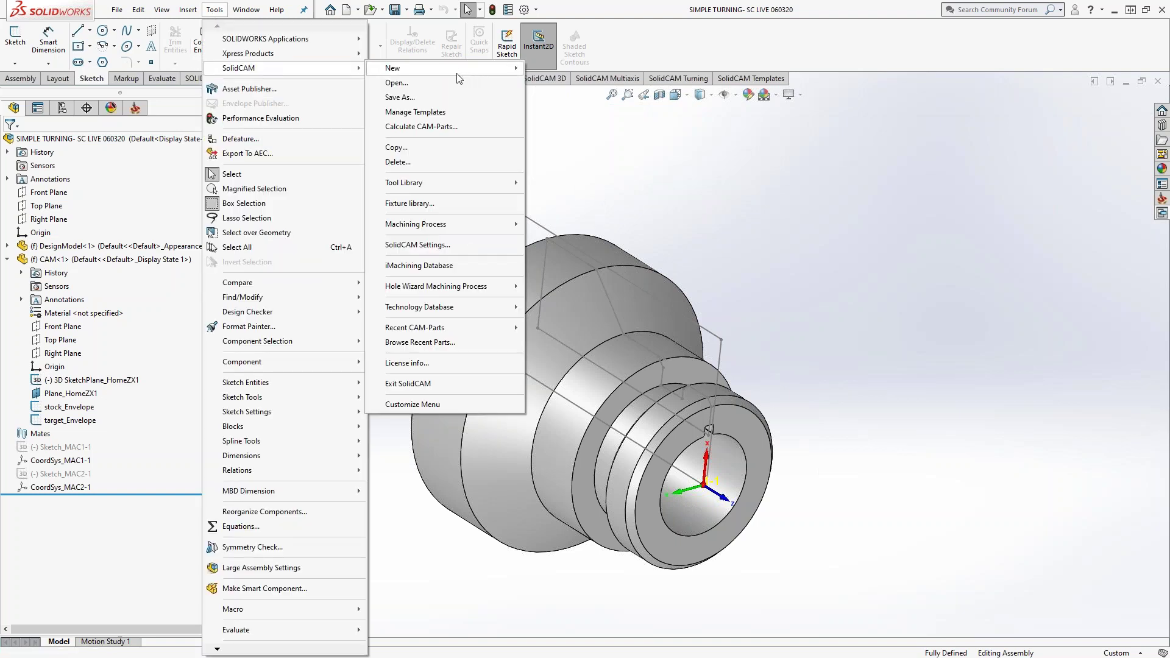
{"action": "left_click", "coordinate": [443, 83]}
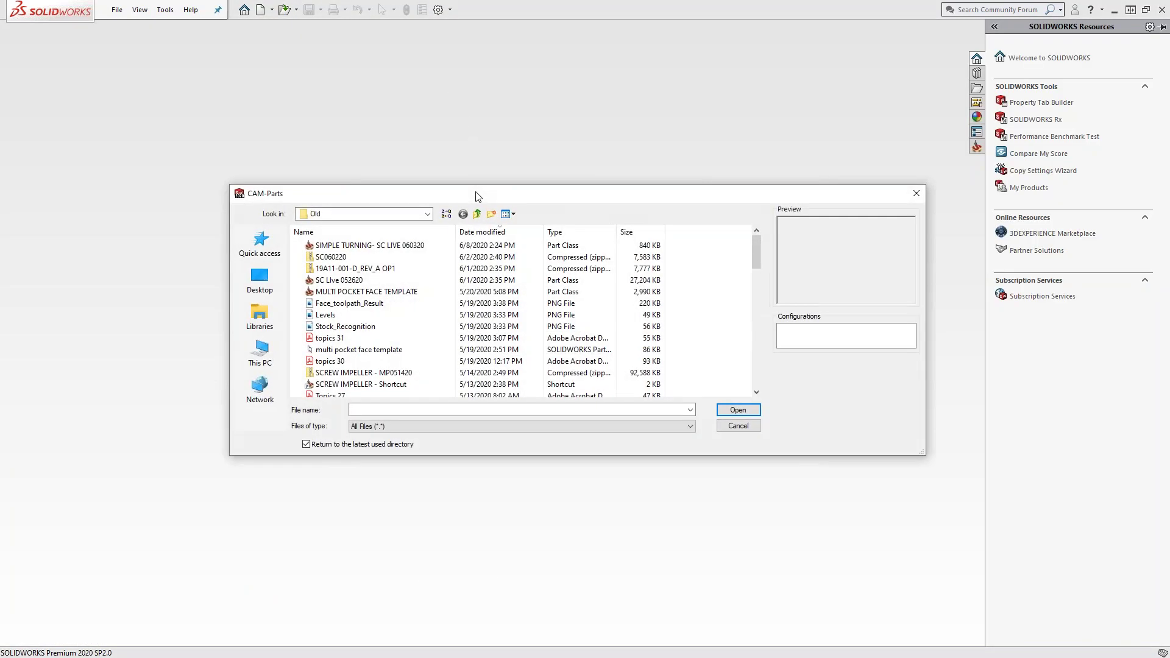
{"action": "left_click", "coordinate": [427, 214]}
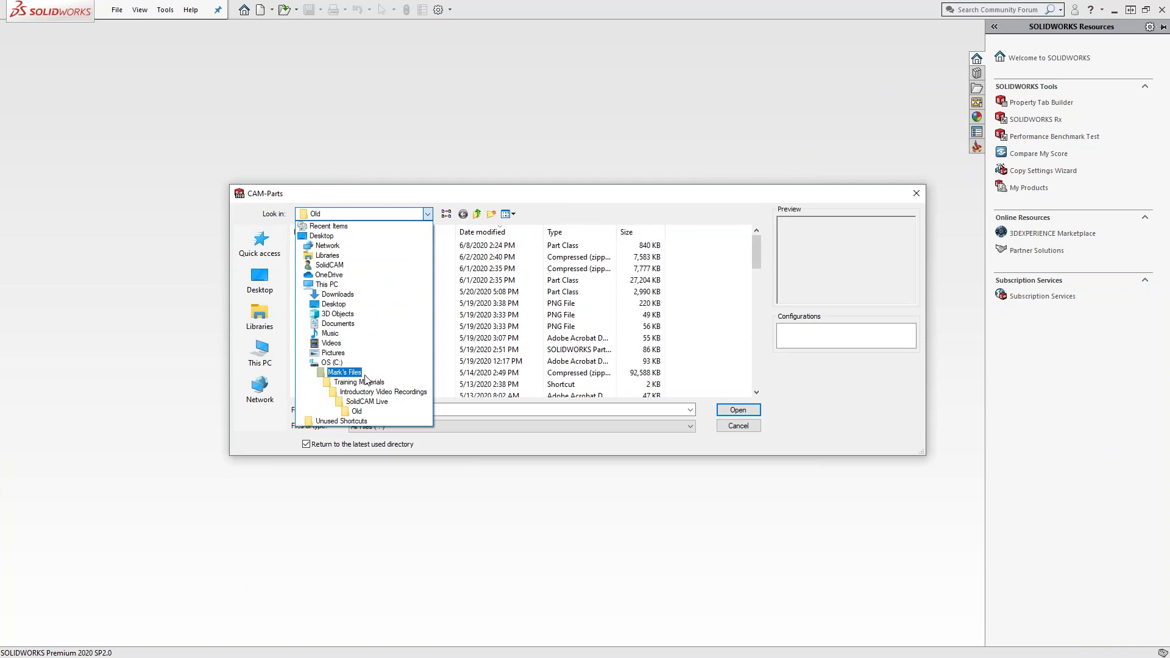
{"action": "left_click", "coordinate": [369, 392]}
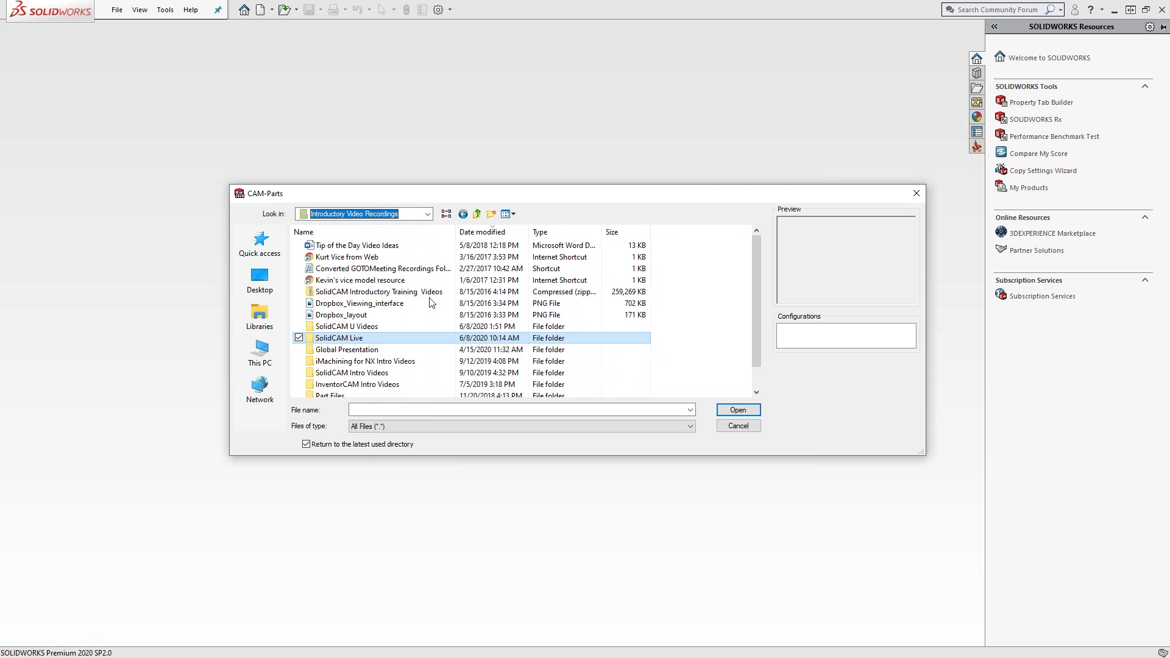
{"action": "scroll", "coordinate": [422, 302], "scroll_direction": "down", "scroll_amount": 1}
{"action": "double_click", "coordinate": [329, 374]}
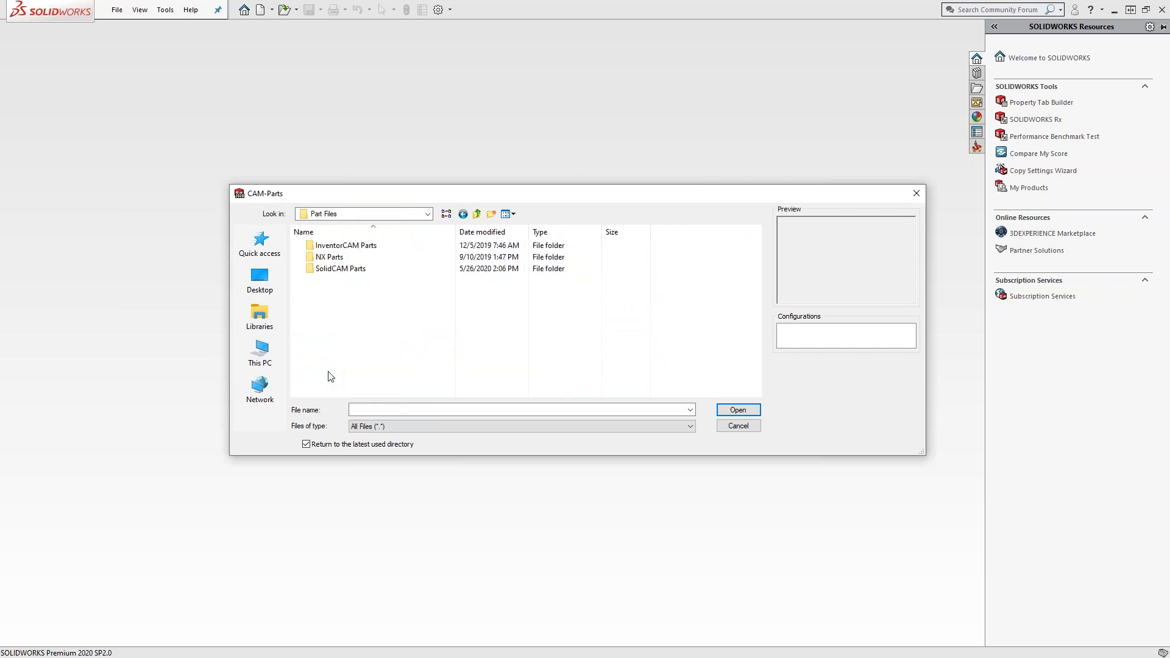
{"action": "double_click", "coordinate": [341, 270]}
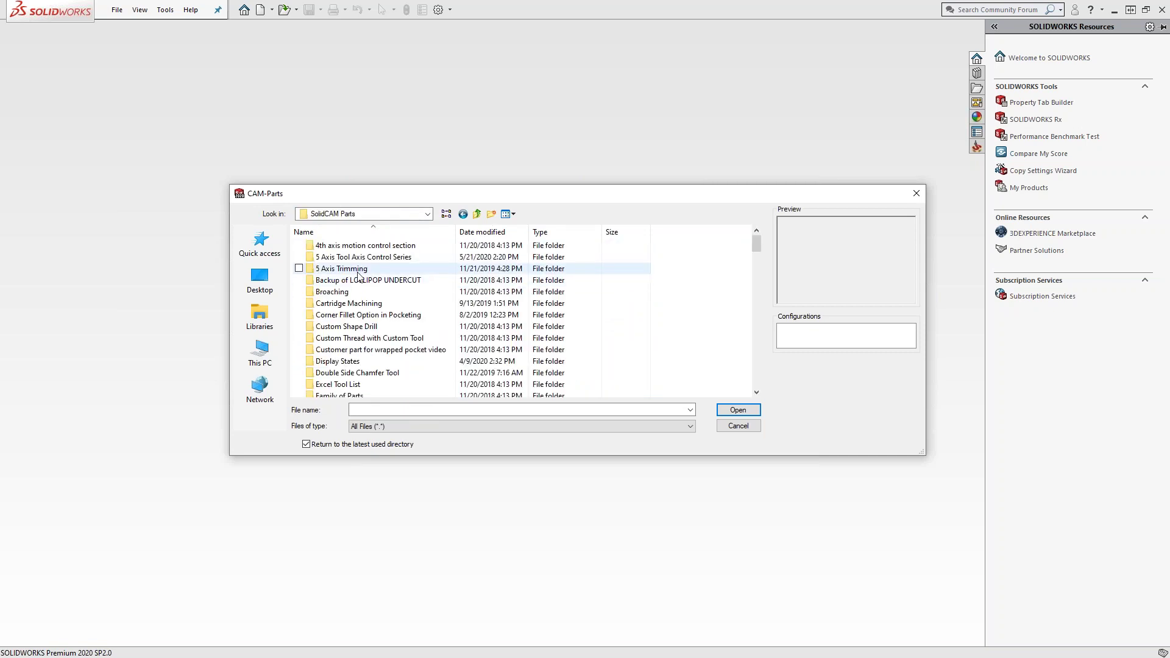
Step: Preview the SPLINE TEST CAM-Part inside the Broaching folder, return to that folder and close the file browser without opening a part
{"action": "double_click", "coordinate": [334, 295]}
{"action": "double_click", "coordinate": [328, 278]}
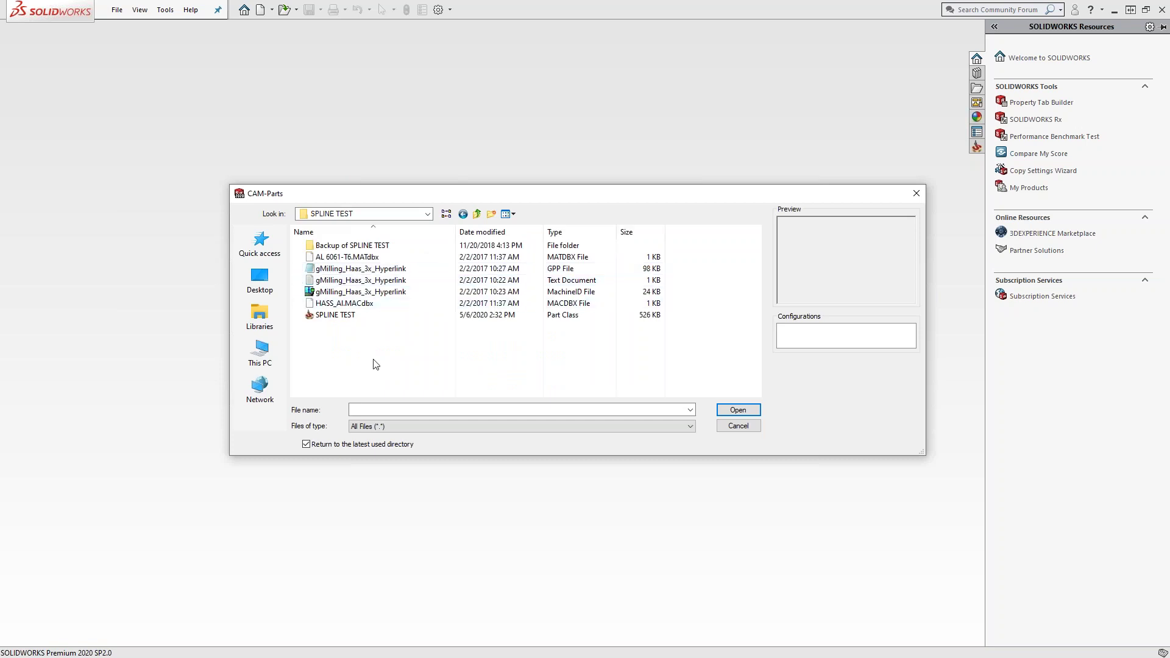
{"action": "left_click", "coordinate": [339, 315]}
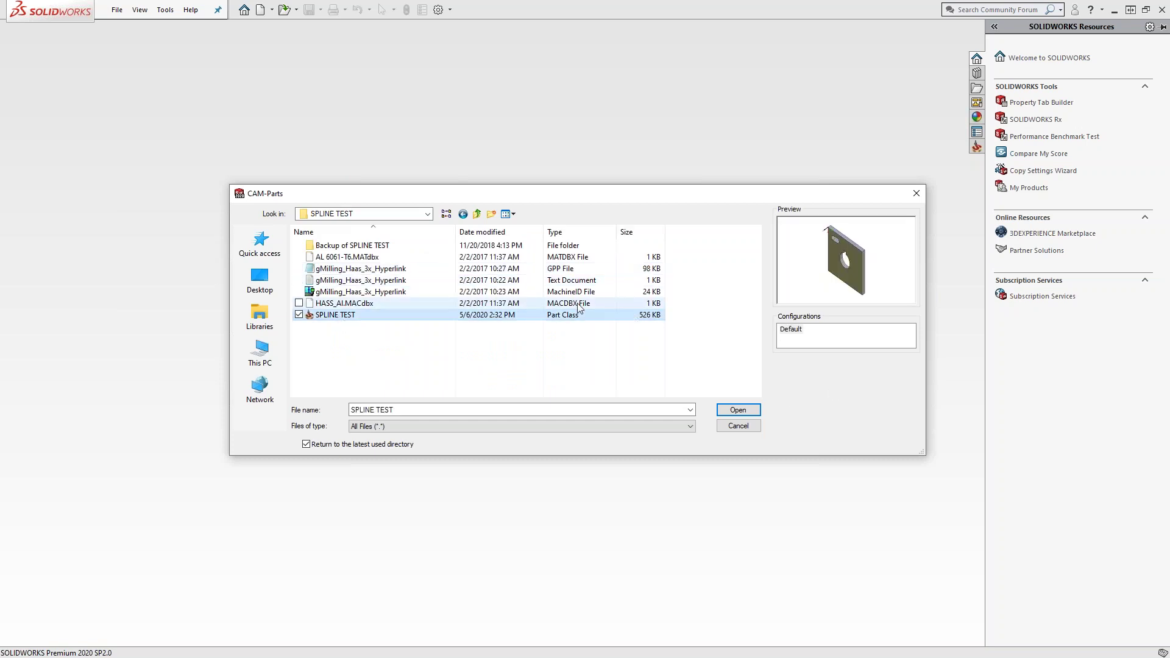
{"action": "left_click", "coordinate": [477, 213]}
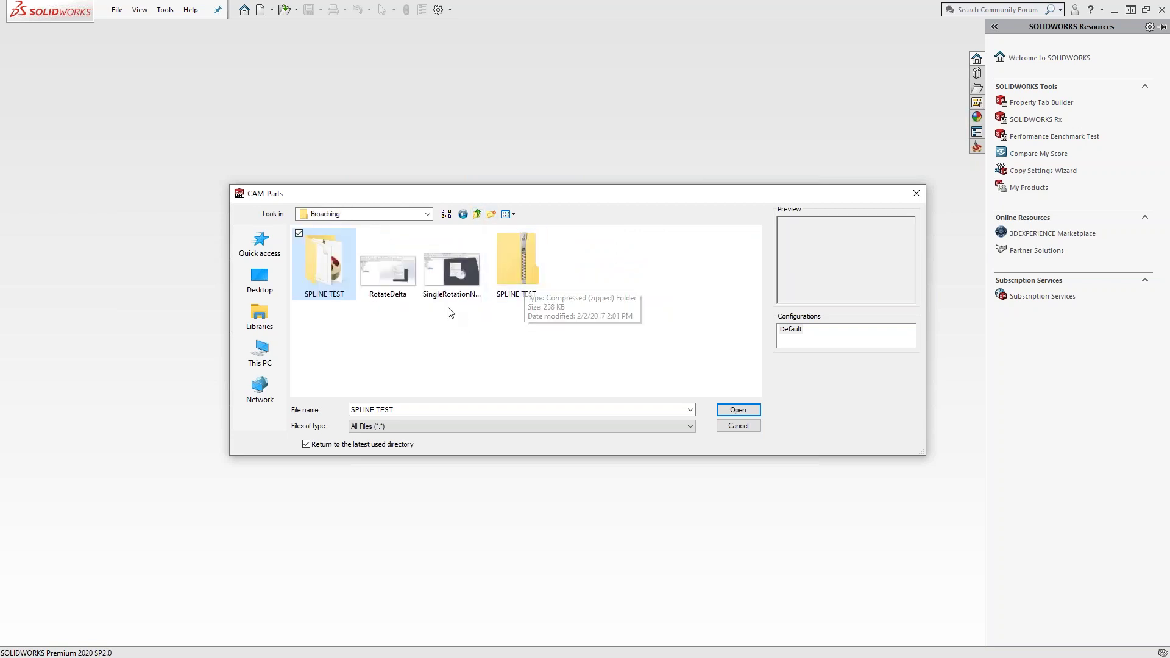
{"action": "left_click", "coordinate": [916, 194]}
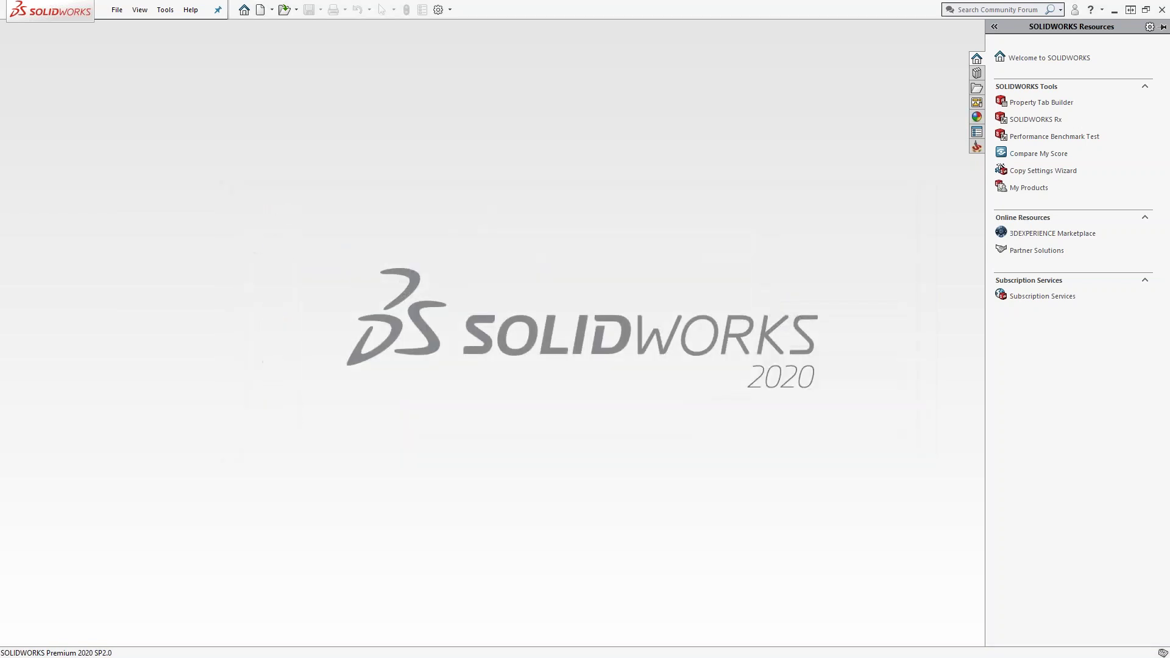